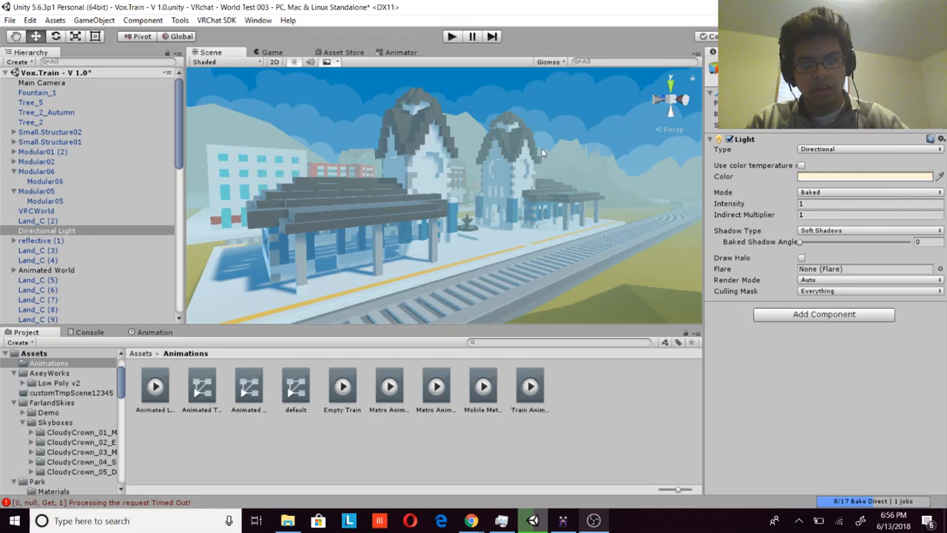
Step: Examine the train station scene, covering the platforms, tracks, surrounding buildings and the train carriage interior
right_drag(542, 153, 493, 153)
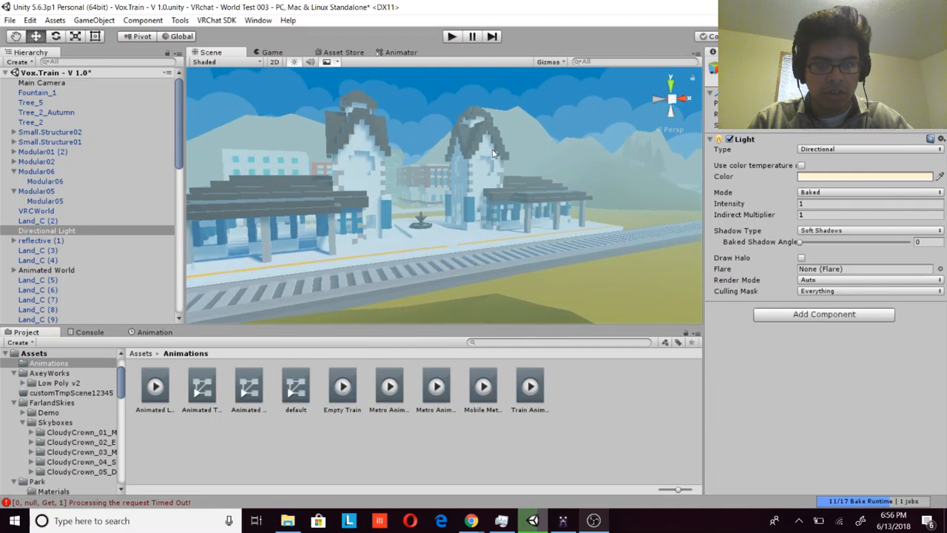
right_drag(485, 223, 587, 159)
right_drag(516, 208, 680, 198)
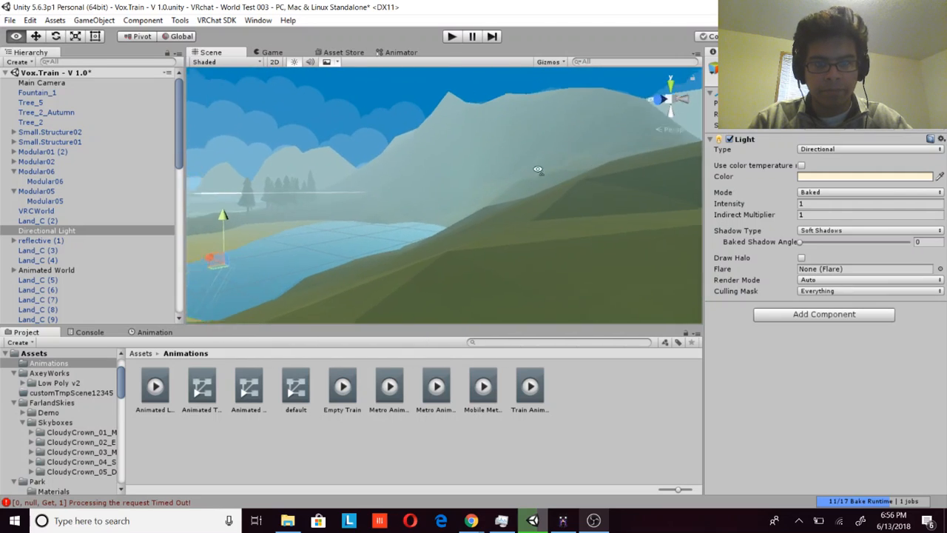
right_drag(533, 157, 492, 161)
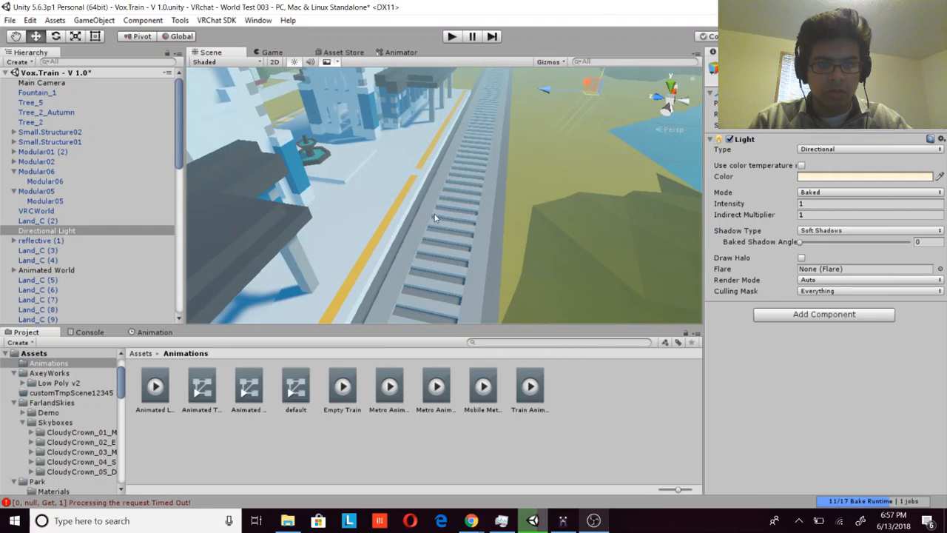
right_drag(443, 231, 468, 219)
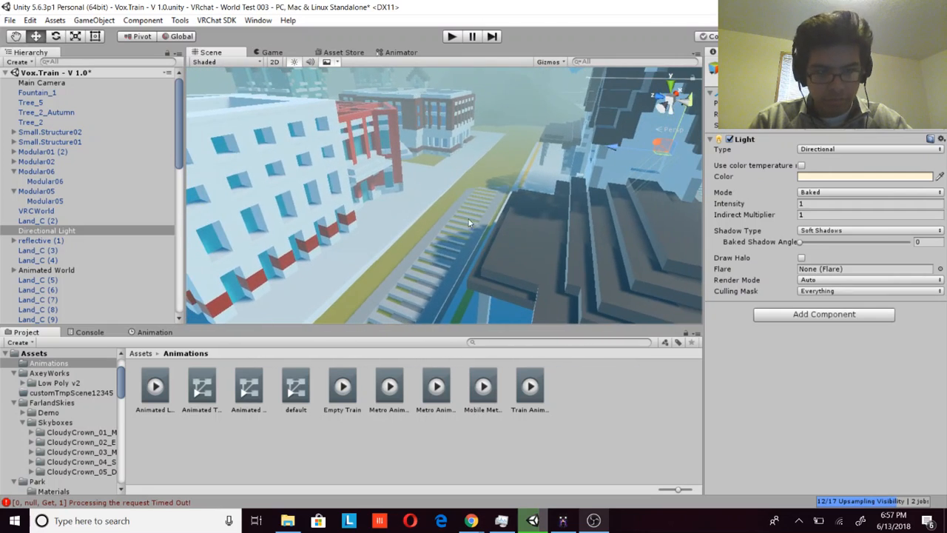
right_drag(341, 187, 393, 205)
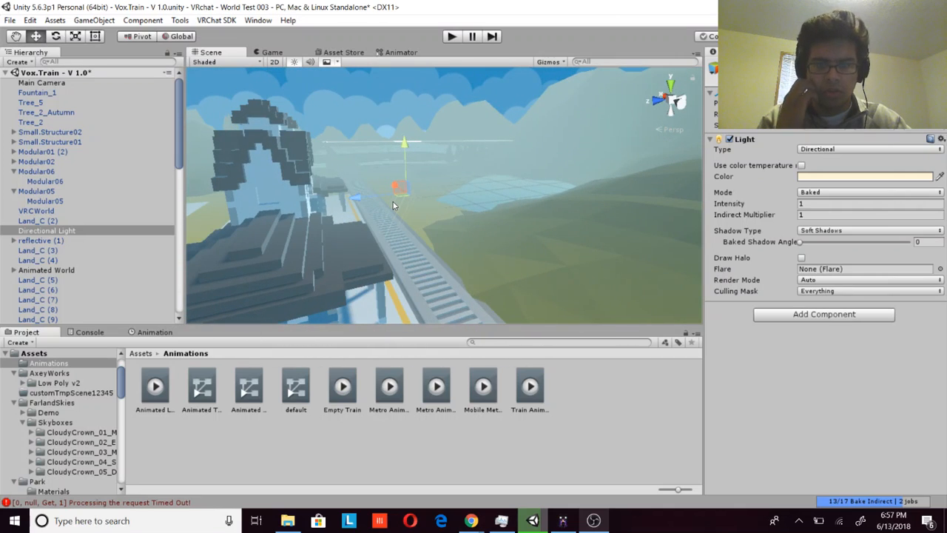
right_drag(590, 180, 426, 210)
right_drag(405, 288, 496, 177)
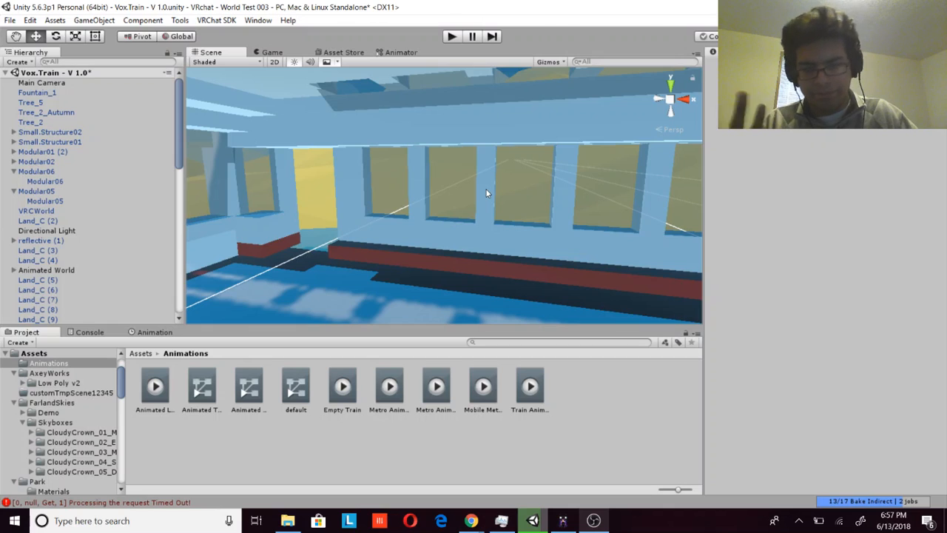
right_drag(481, 191, 447, 197)
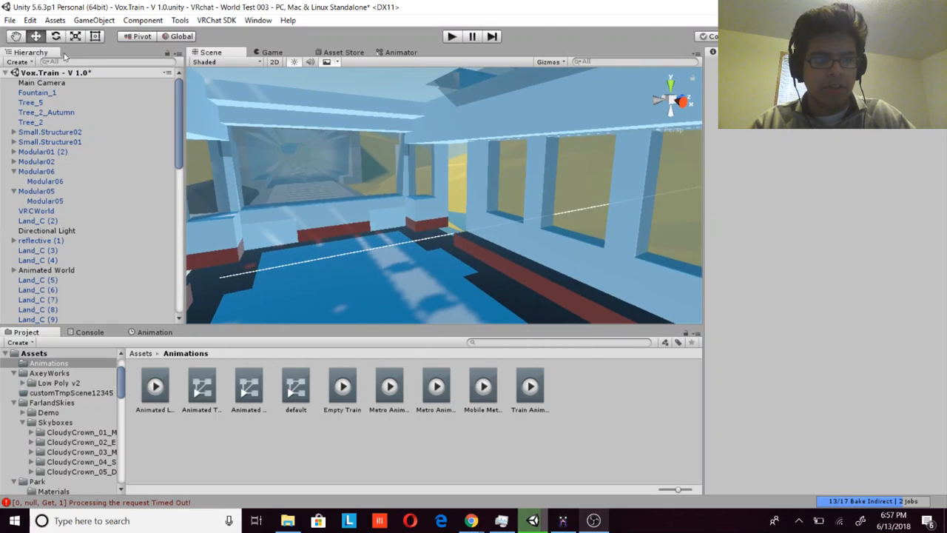
Step: Create an empty game object inside the train carriage and add a Box Collider component to it
click(17, 61)
mouse_move(37, 98)
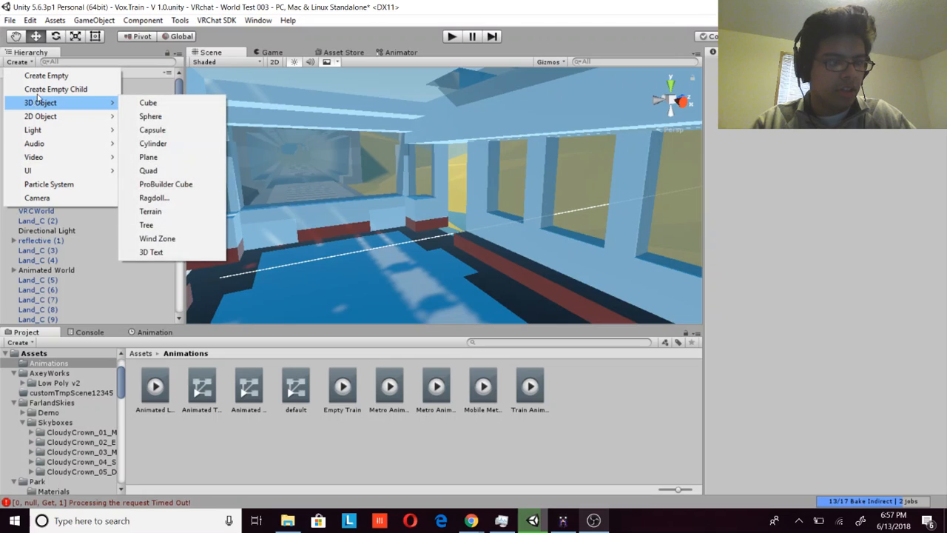
click(48, 76)
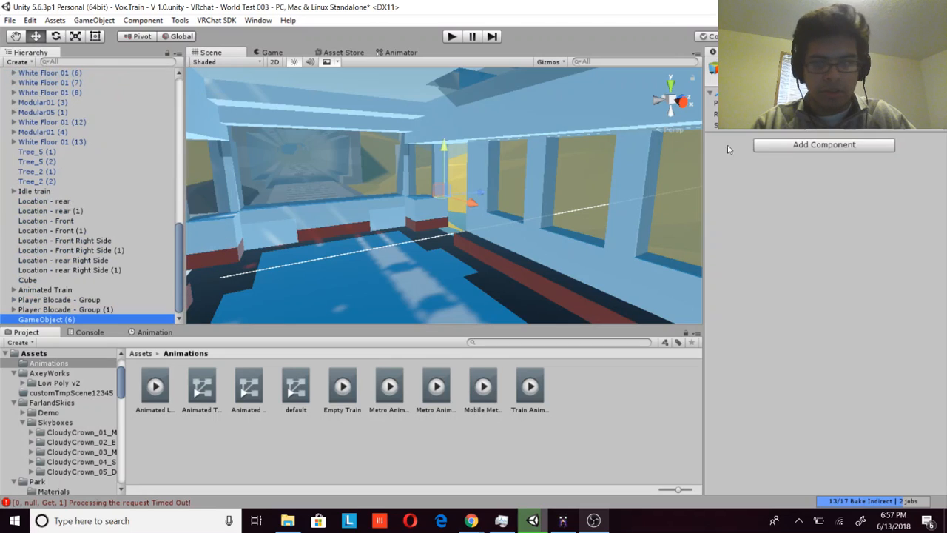
click(777, 144)
click(807, 278)
key(f)
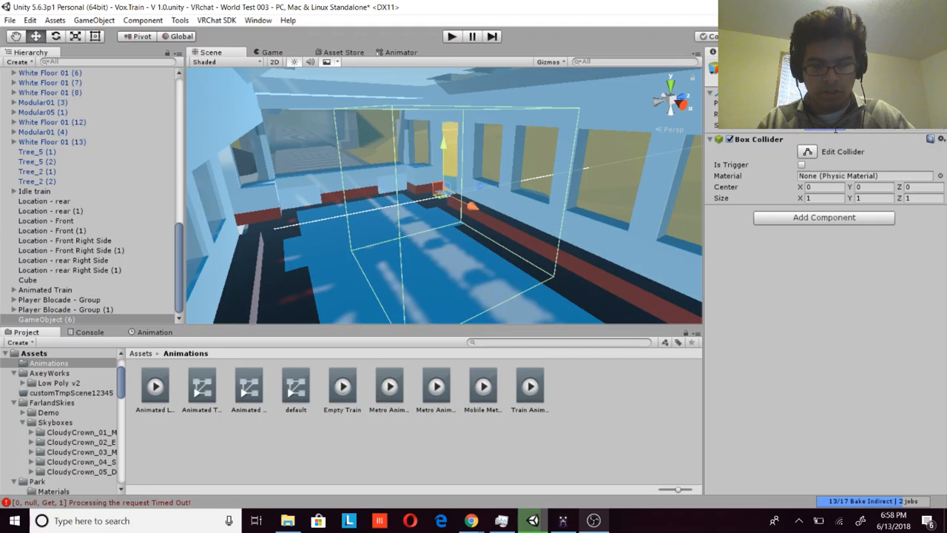
text(.5)
key(BackSpace)
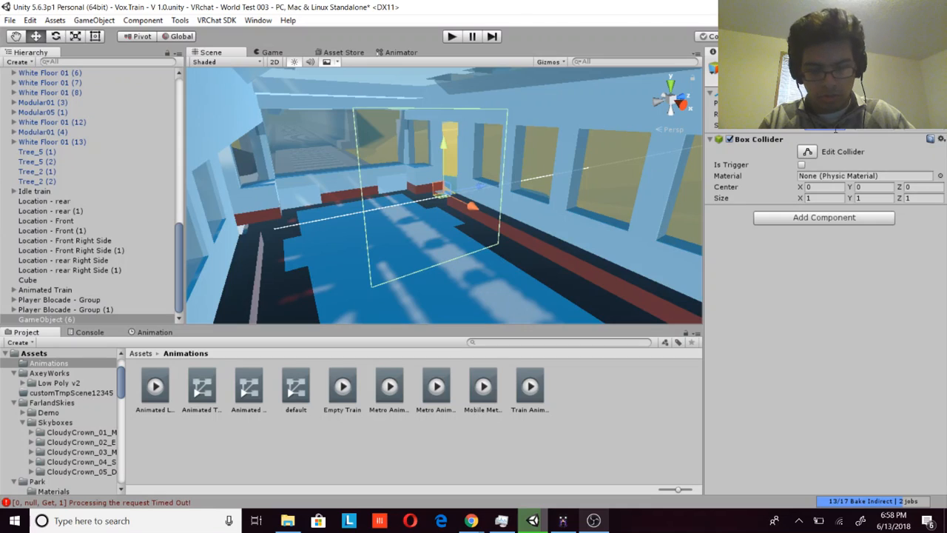
text(1)
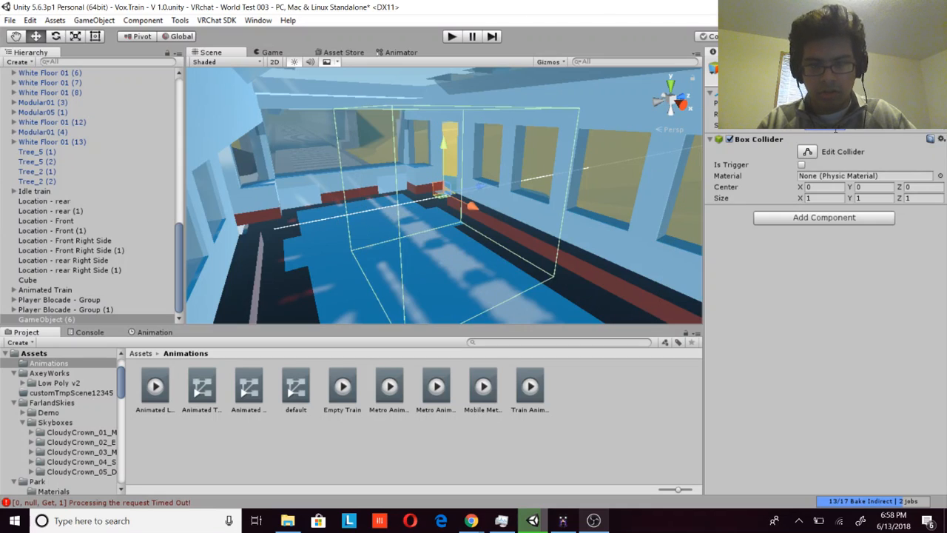
Step: Set the new collider object's Z scale to 0.1 to make it a thin upright slab
key(BackSpace)
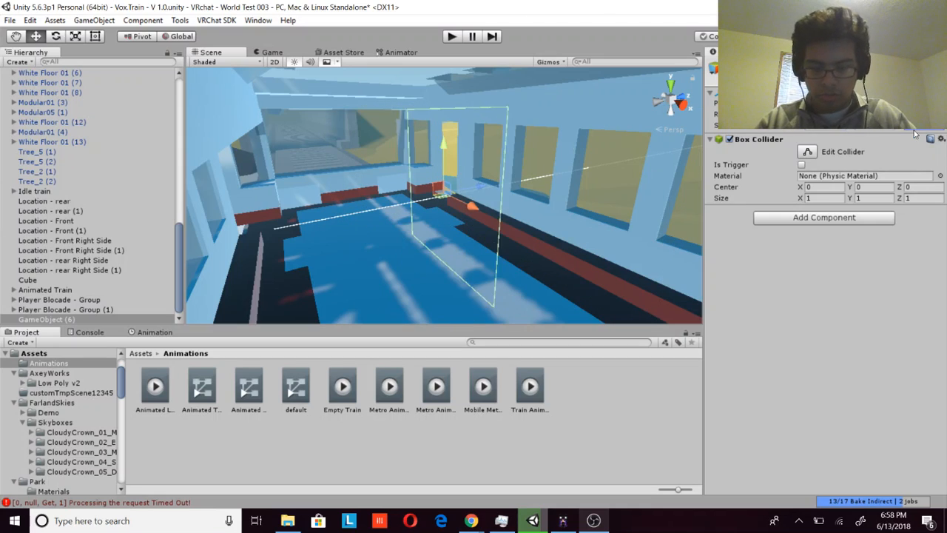
text(.5)
key(BackSpace)
text(2)
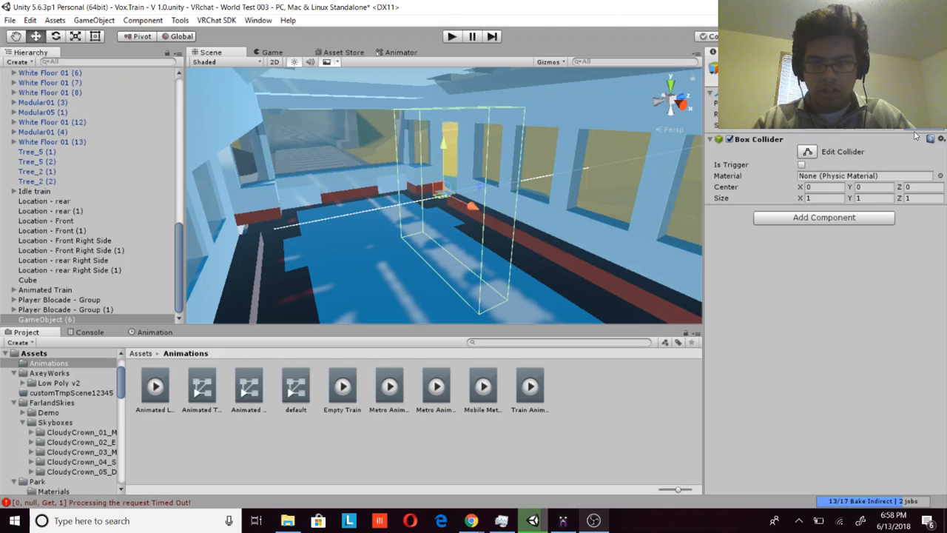
key(BackSpace)
text(1)
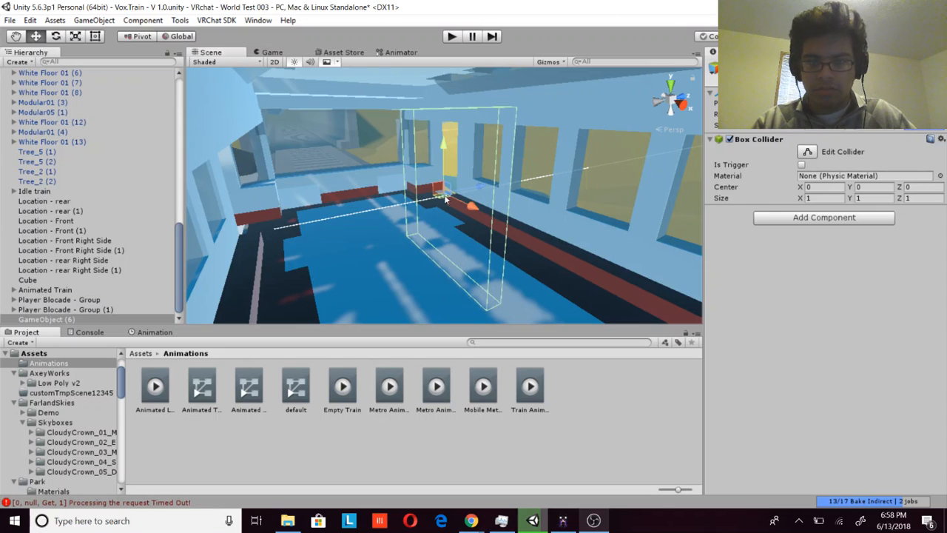
Step: Move the thin collider object toward the train carriage's open doorway
right_drag(445, 199, 727, 169)
key(a)
drag(490, 188, 362, 194)
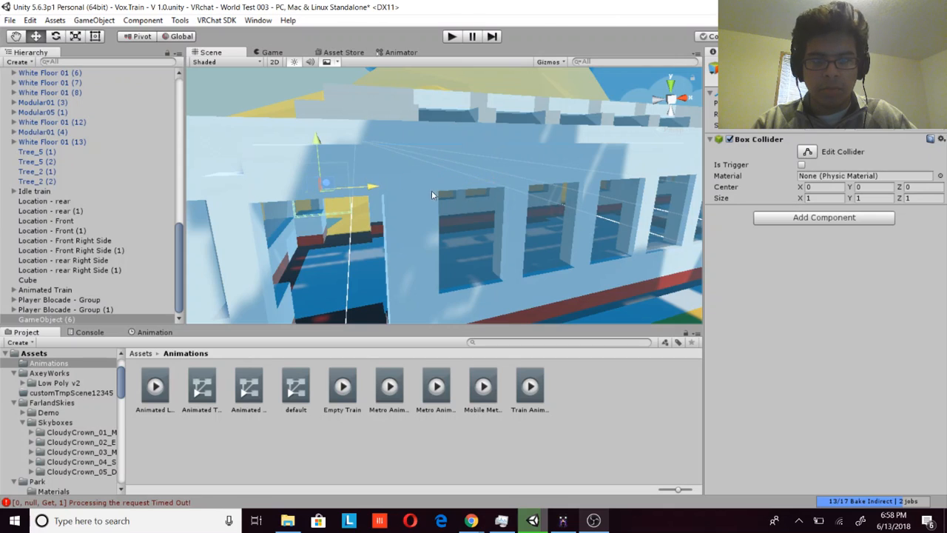
drag(312, 147, 313, 152)
key(w)
right_drag(315, 171, 349, 177)
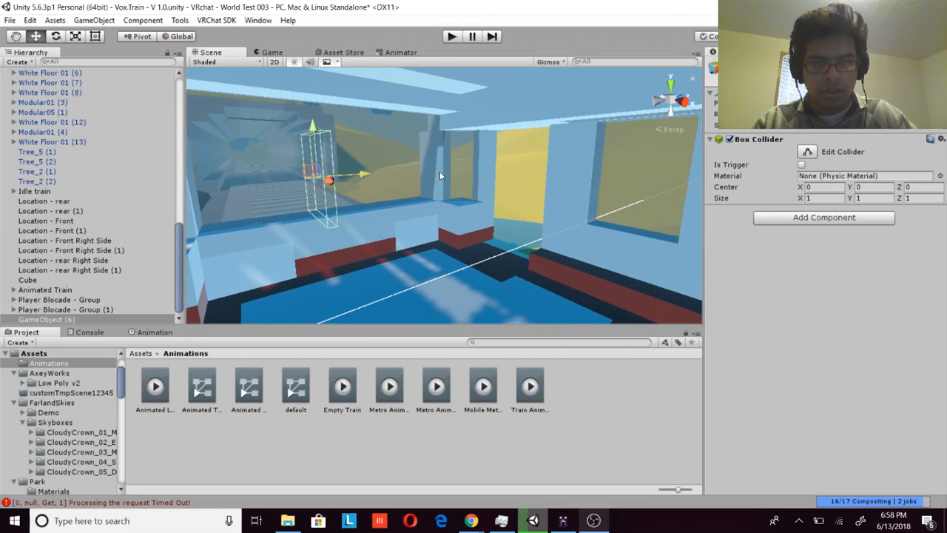
drag(364, 174, 439, 172)
right_drag(437, 173, 306, 174)
right_drag(358, 136, 357, 211)
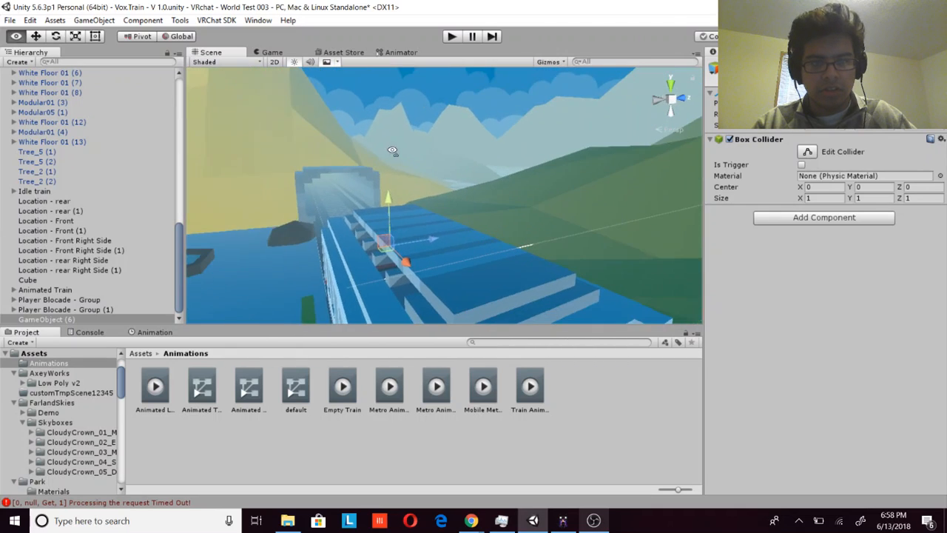
Step: Select the Main Camera and lower it from above the mountains along its vertical axis
click(286, 52)
click(235, 52)
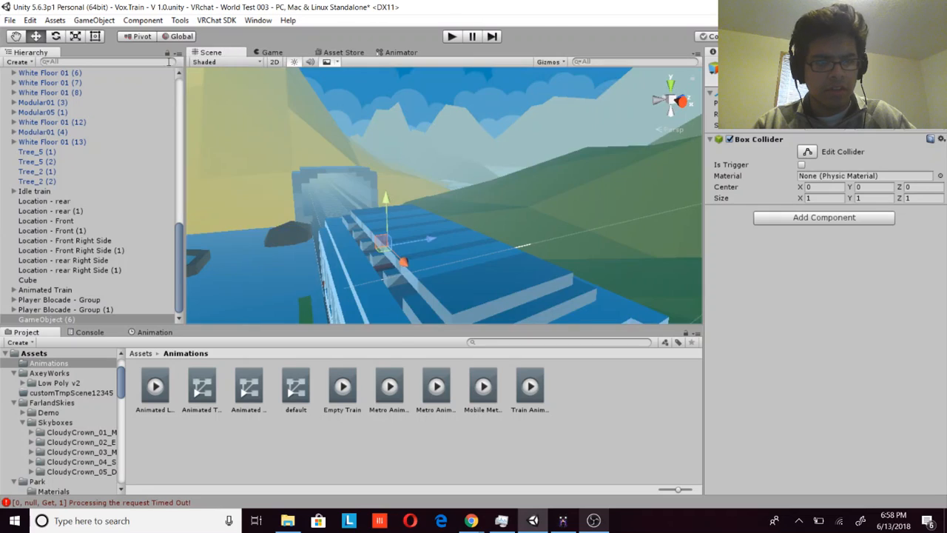
scroll(143, 99, up, 15)
click(133, 82)
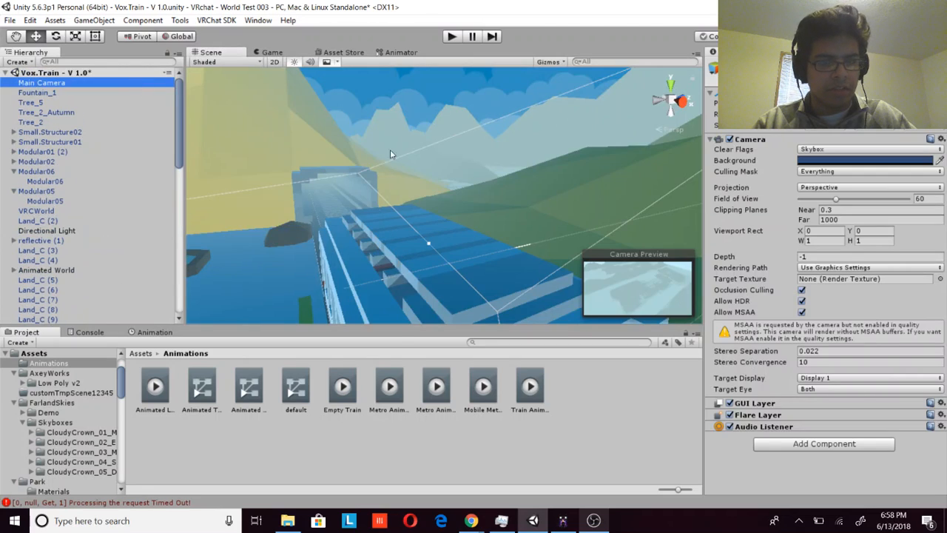
right_drag(277, 127, 511, 119)
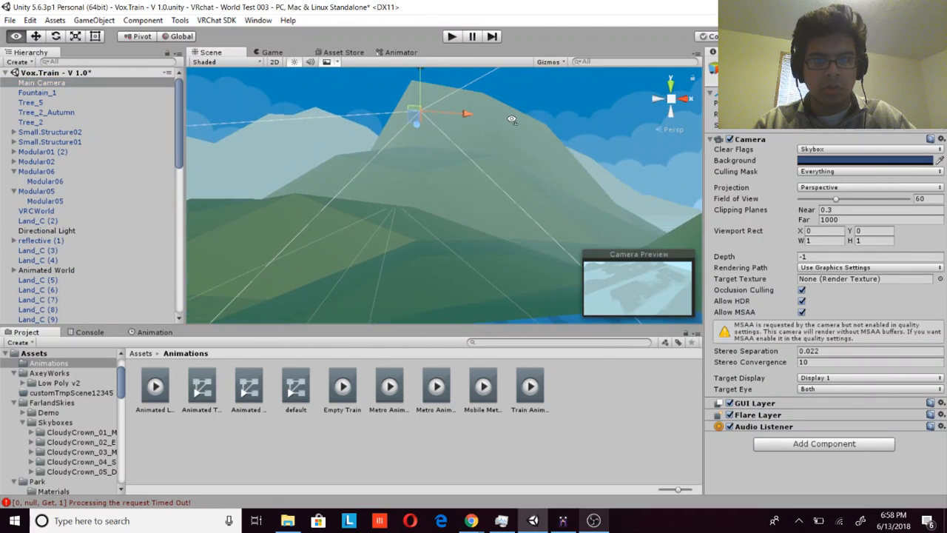
drag(420, 85, 427, 161)
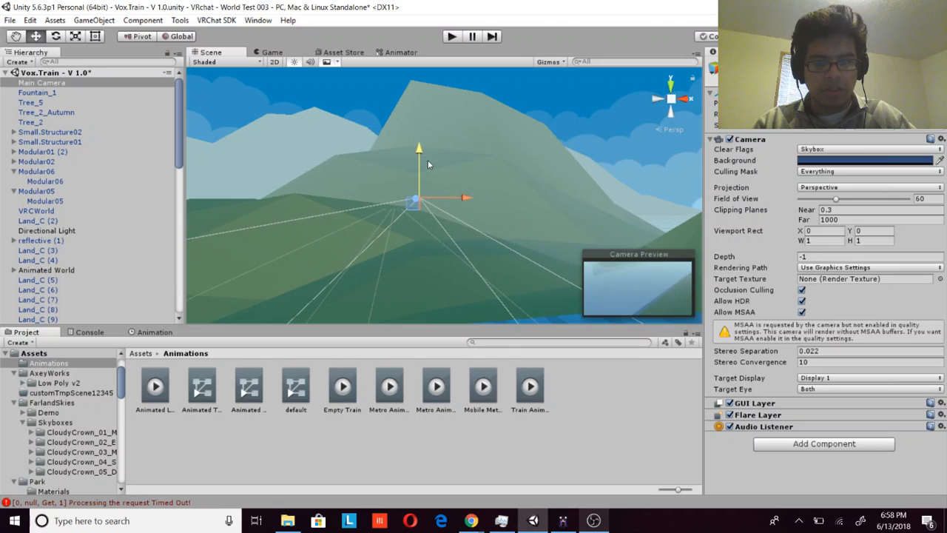
Step: Shift the Main Camera horizontally and lower it until its preview frames the station platform and train
right_drag(440, 194, 514, 174)
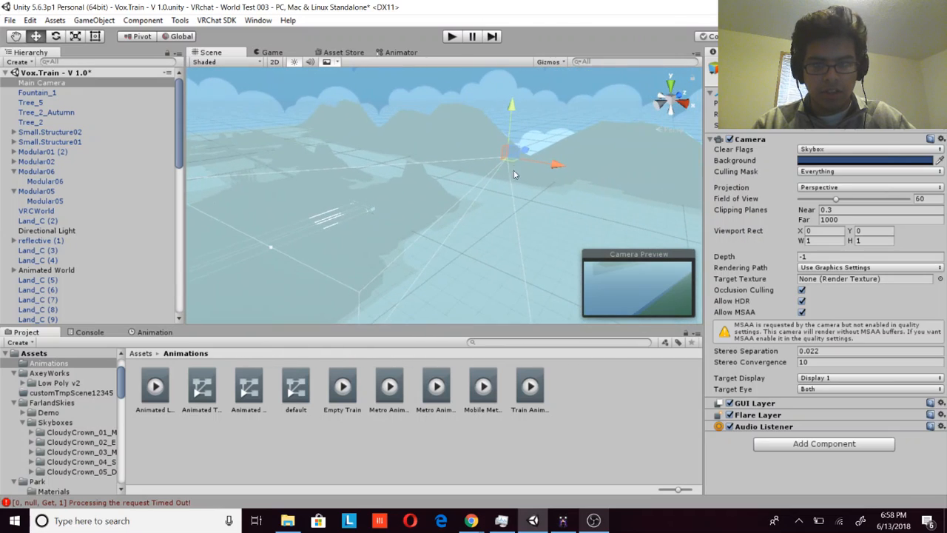
drag(524, 153, 426, 199)
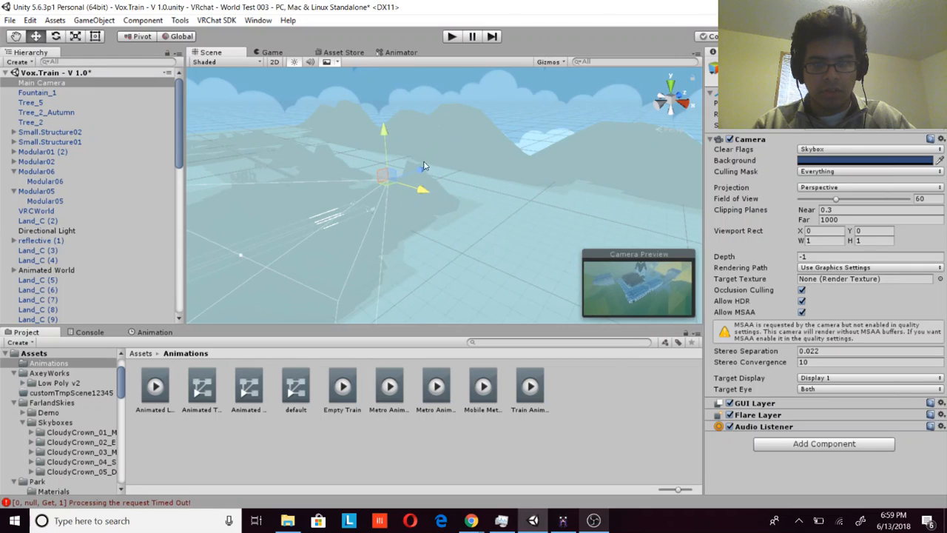
drag(423, 165, 412, 178)
drag(365, 145, 371, 159)
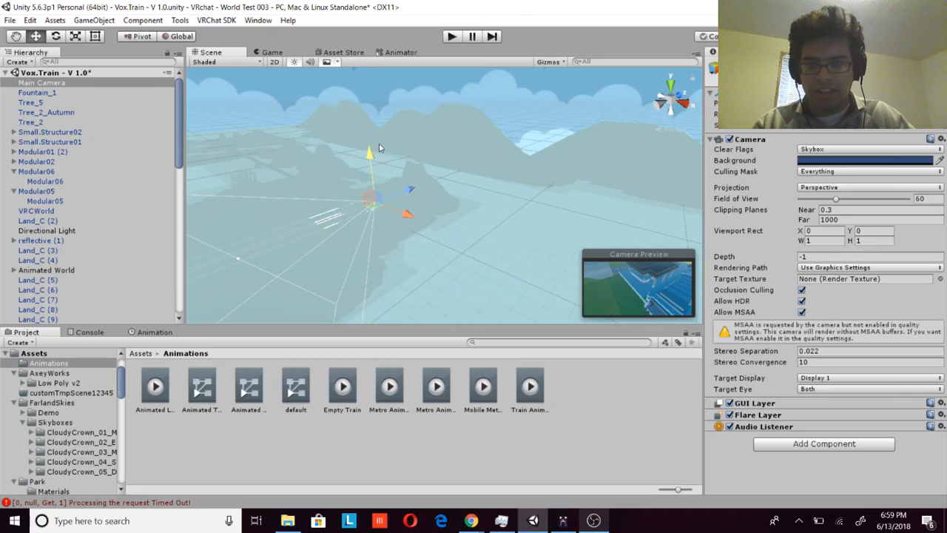
Step: Preview the Main Camera's shot in the Game view and raise the camera above the station
click(274, 52)
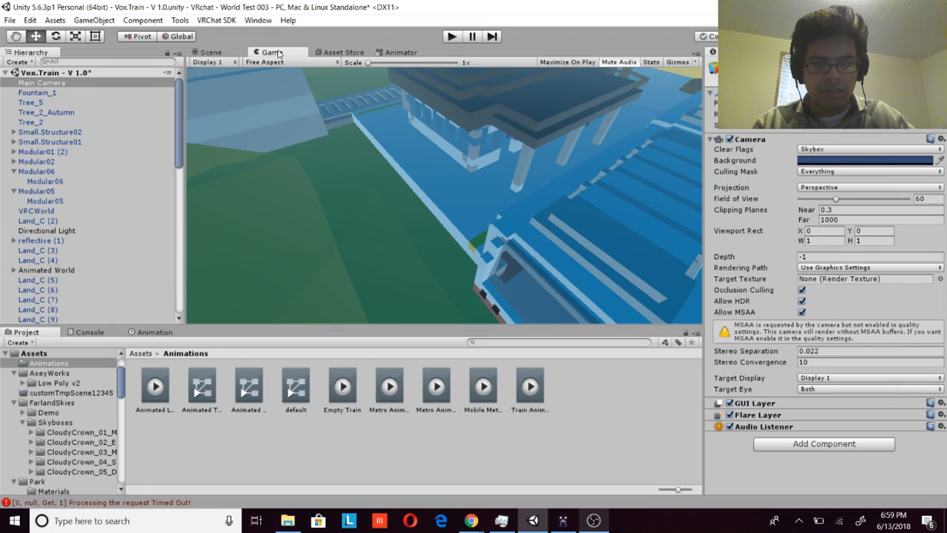
click(210, 52)
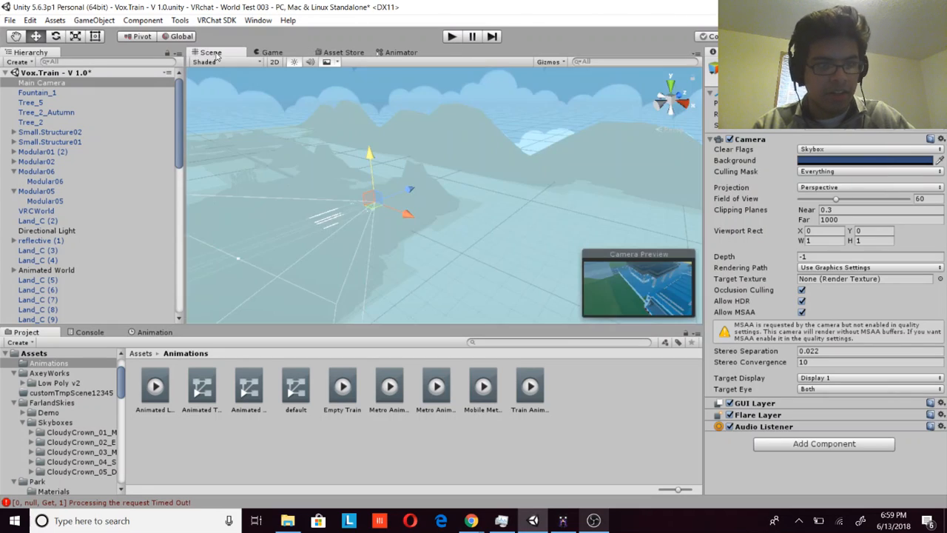
drag(370, 166, 348, 131)
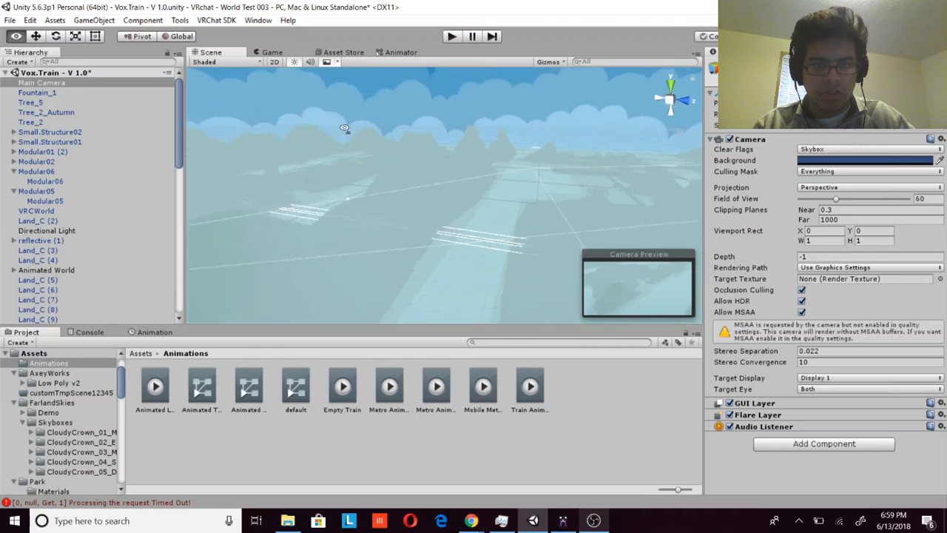
alt+drag(435, 143, 326, 164)
Step: Set the Directional Light's mode to Realtime
click(85, 230)
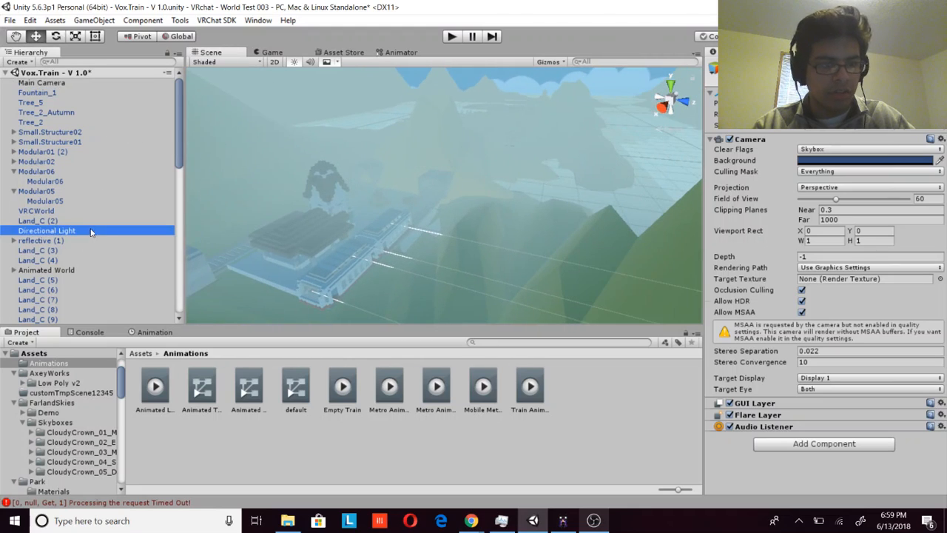
click(827, 150)
click(775, 152)
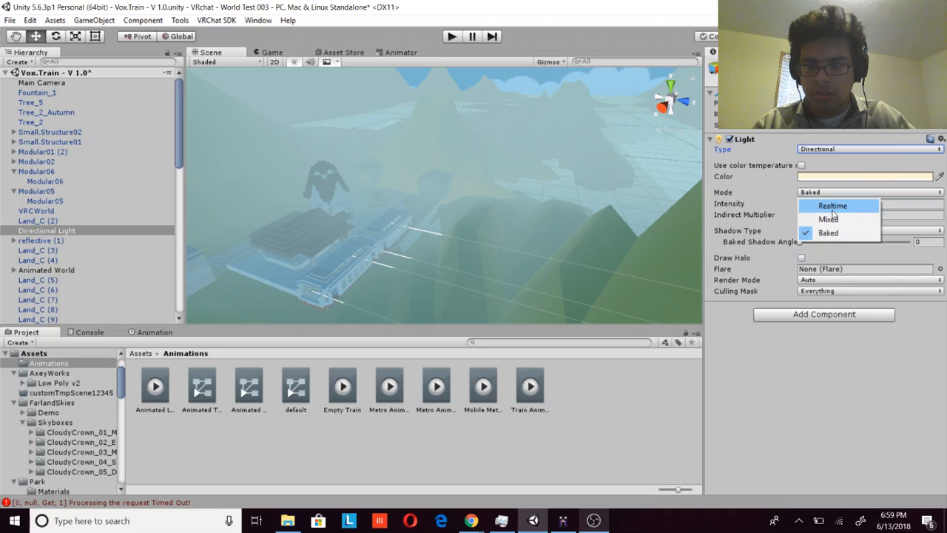
click(833, 210)
Step: Examine the realtime lighting and shadows on the station roof, the platform and the train carriage interior
alt+drag(586, 190, 526, 195)
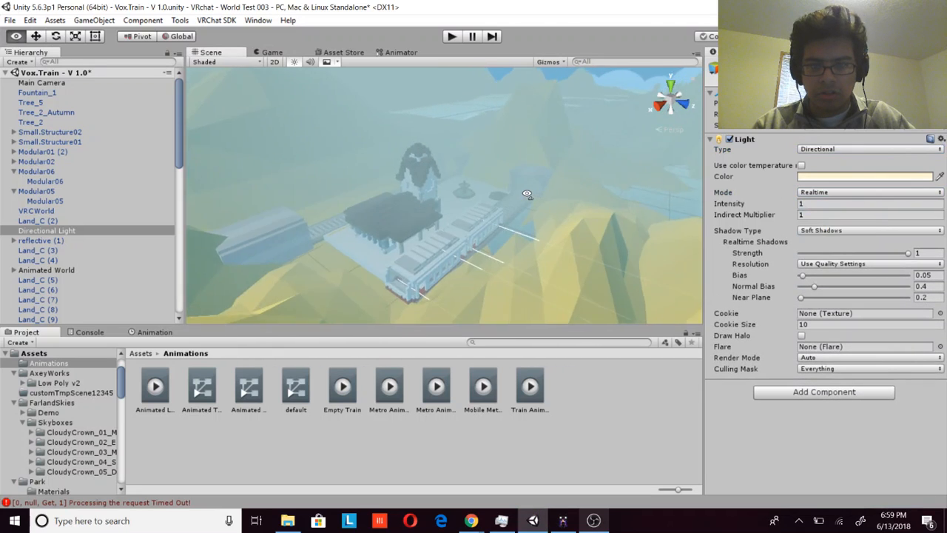
alt+scroll(526, 195, up, 10)
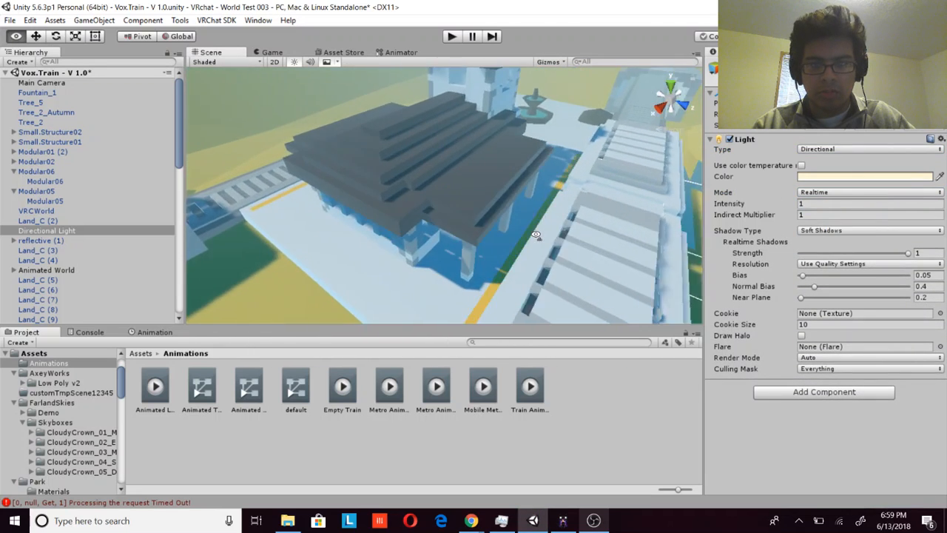
alt+drag(535, 235, 555, 220)
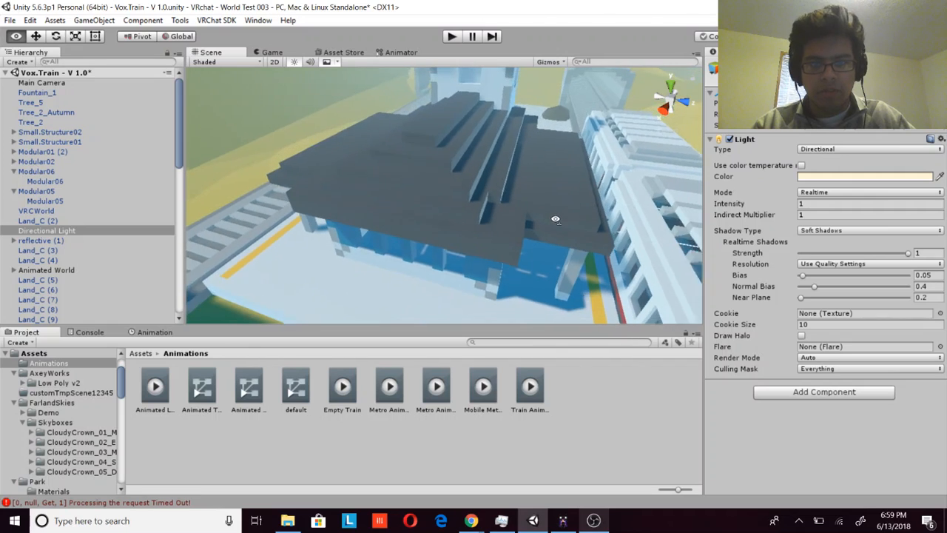
right_drag(555, 220, 299, 151)
key(w)
key(w)
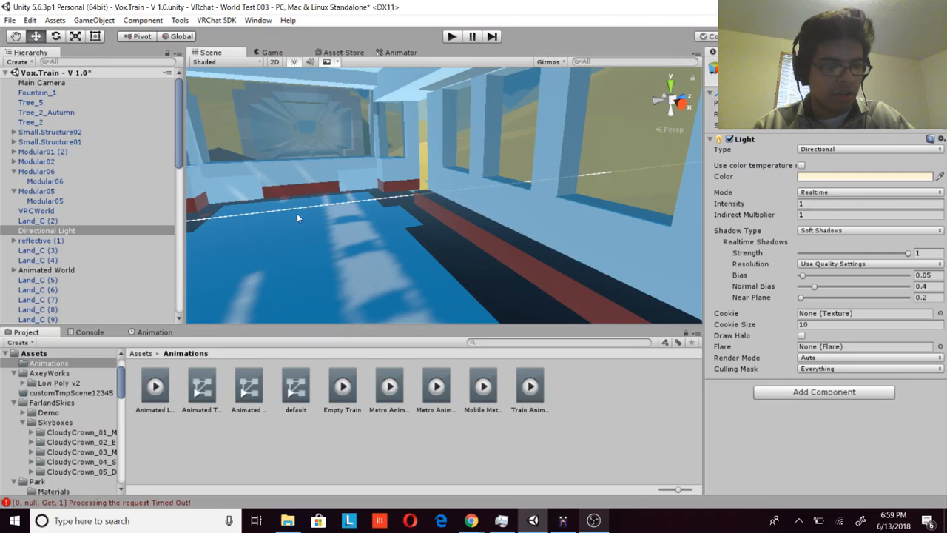
right_drag(443, 183, 185, 220)
scroll(104, 231, down, 8)
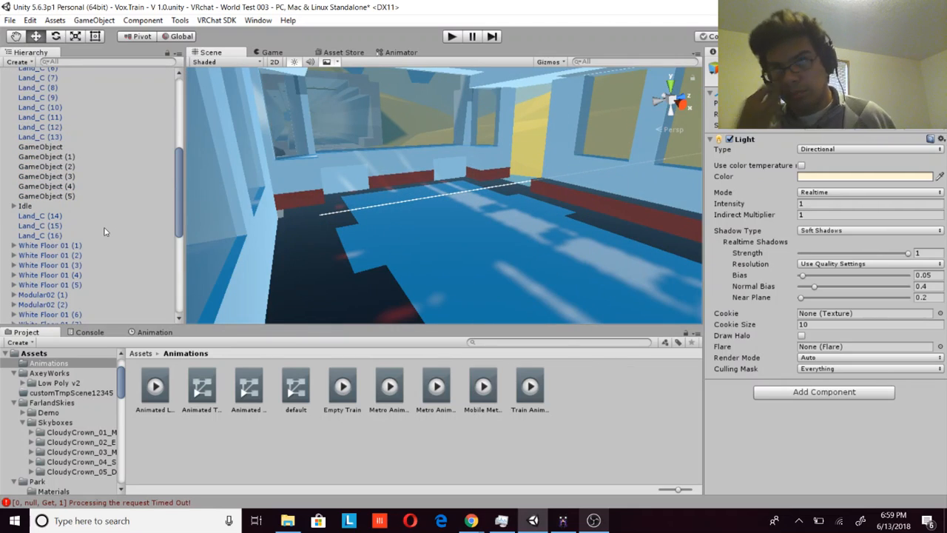
Step: Select GameObject (6) and move its box collider next to the train carriage's doorway
scroll(108, 222, down, 9)
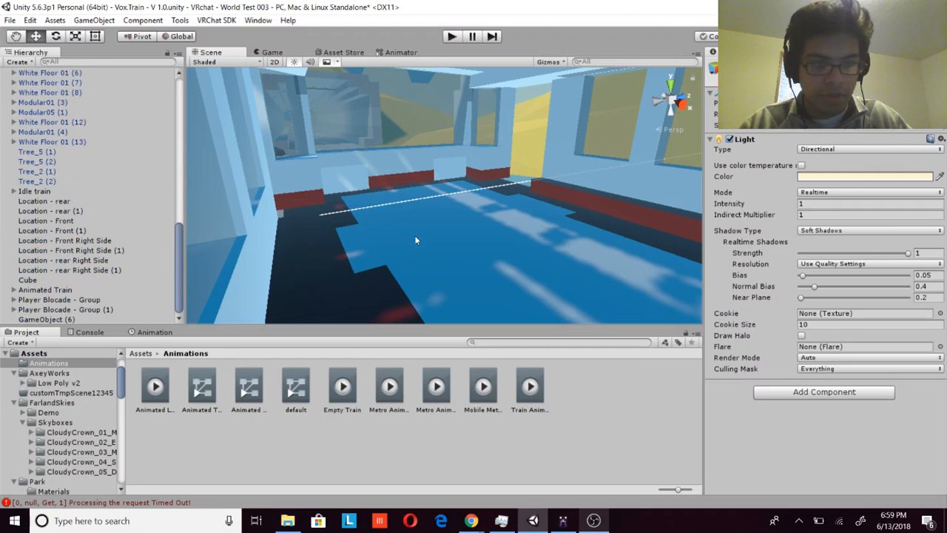
click(123, 319)
key(f)
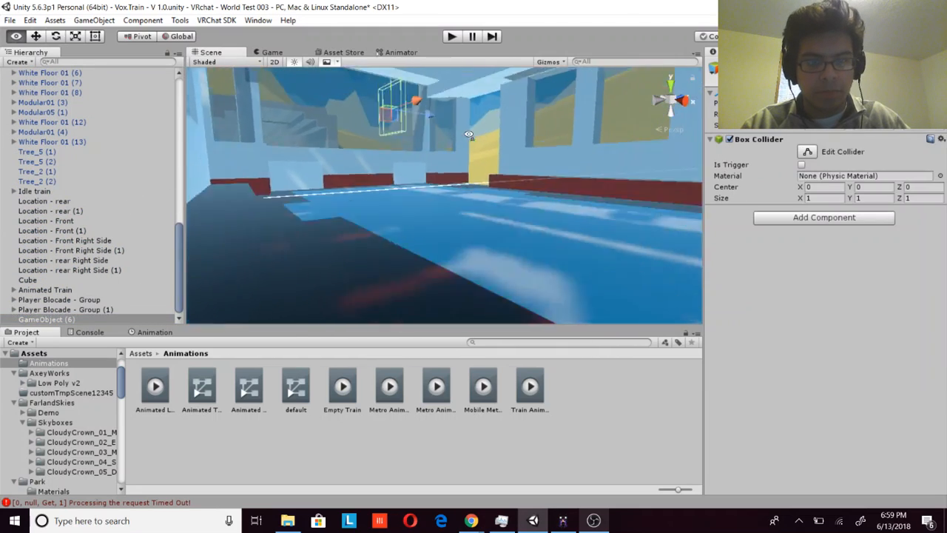
key(s)
right_drag(489, 133, 395, 187)
key(w)
key(d)
drag(375, 181, 408, 159)
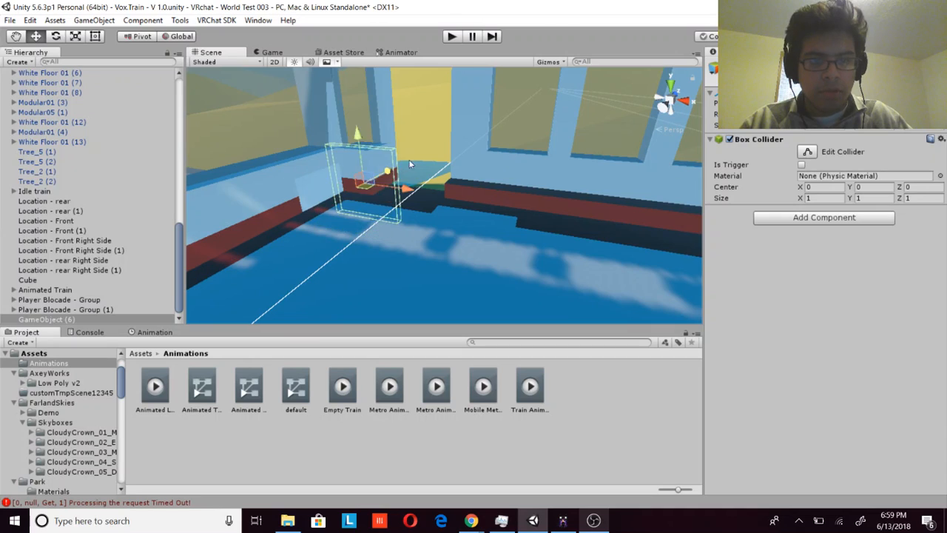
right_drag(428, 181, 331, 177)
right_drag(446, 188, 470, 210)
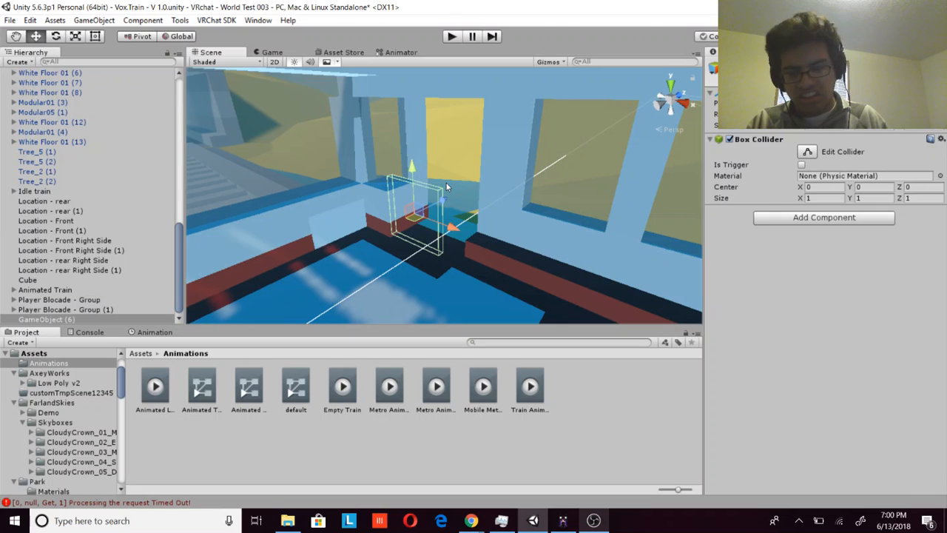
Step: Stretch the box collider taller and raise it to the height of the train doorway
right_drag(426, 186, 443, 202)
key(a)
key(d)
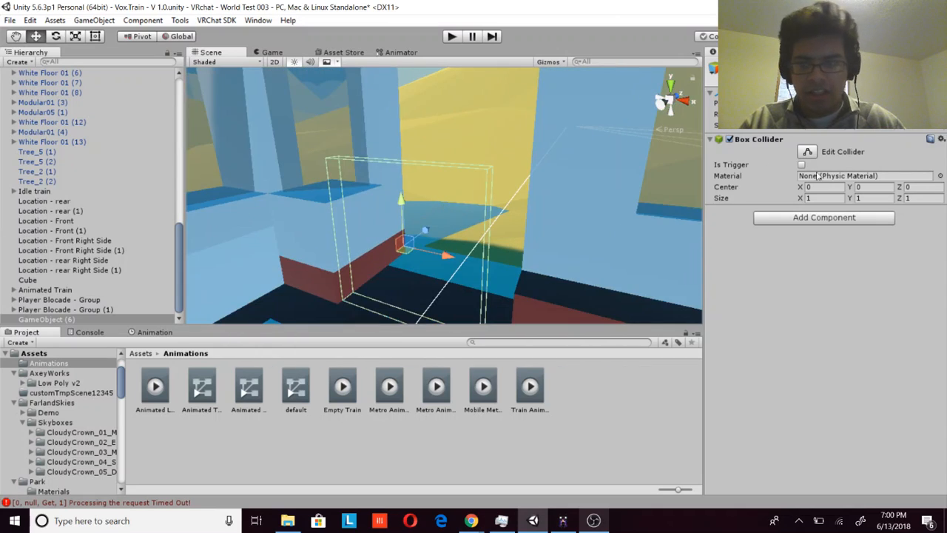
drag(850, 125, 867, 124)
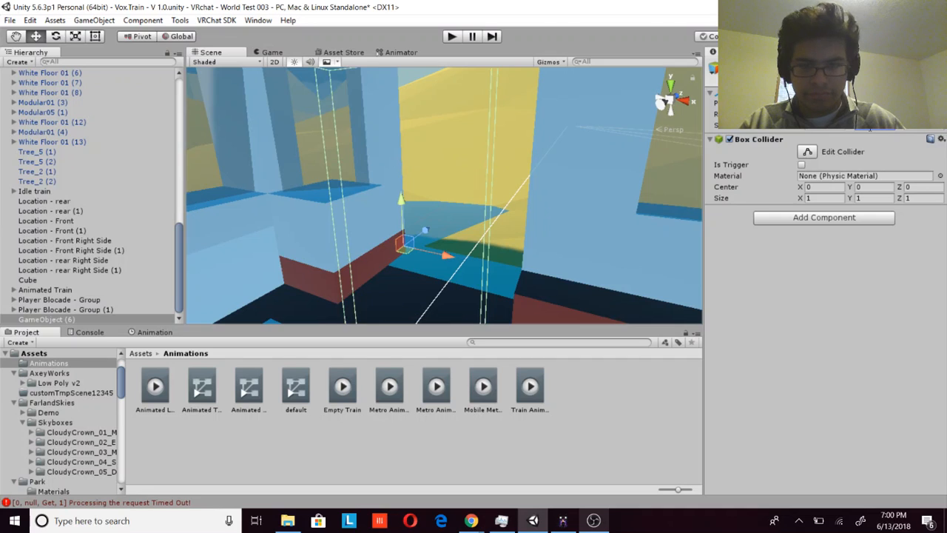
scroll(470, 202, down, 3)
drag(413, 187, 414, 118)
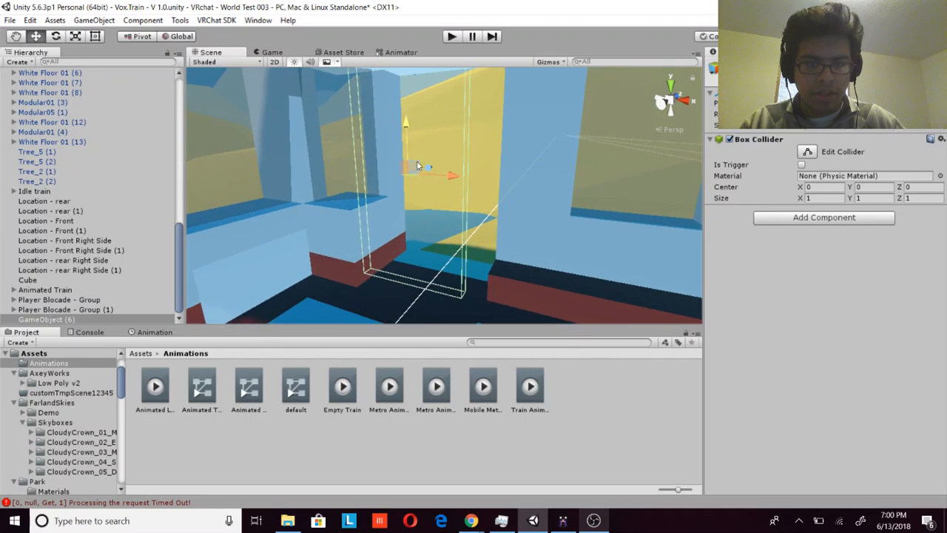
Step: Align and centre GameObject (6)'s box collider in the train doorway and rename the object Teleport
right_drag(419, 165, 444, 179)
right_drag(427, 233, 414, 201)
drag(501, 179, 528, 177)
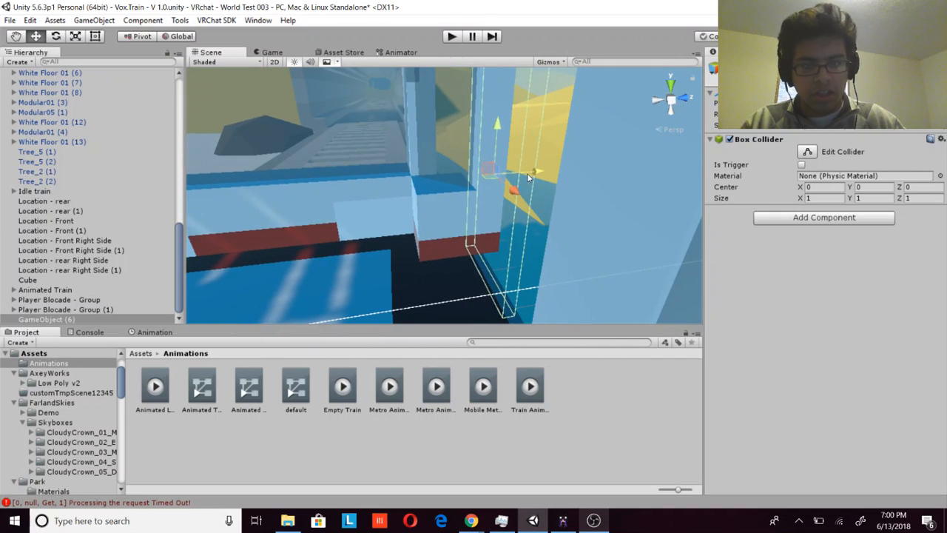
click(497, 145)
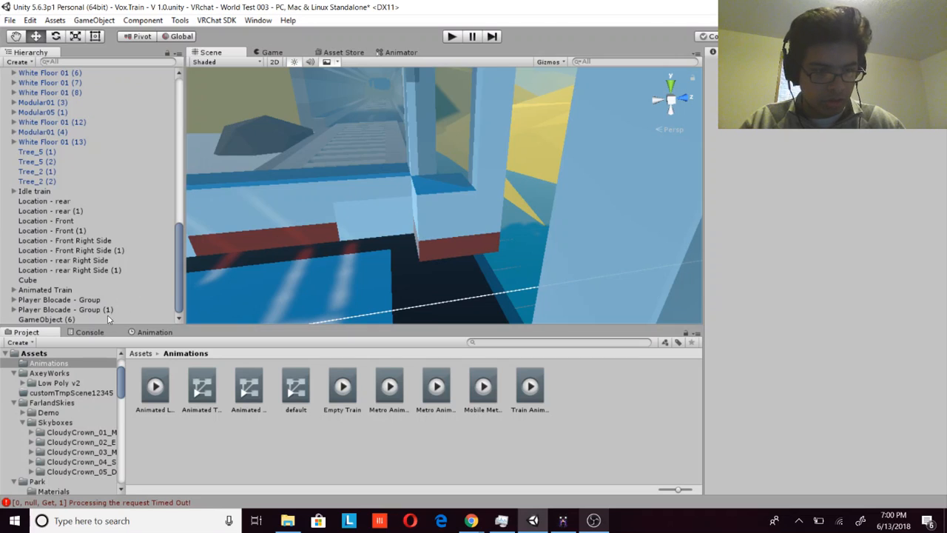
double_click(107, 318)
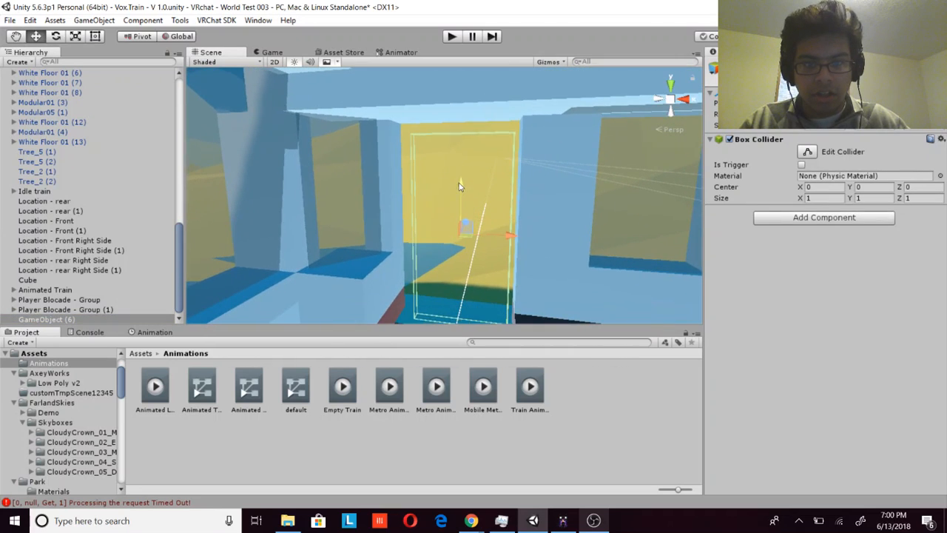
right_drag(460, 185, 536, 219)
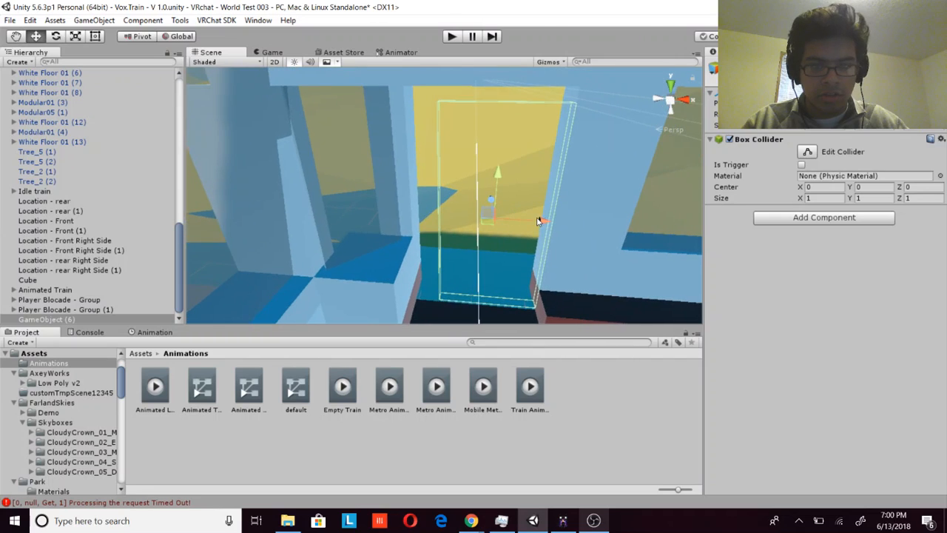
drag(538, 221, 526, 223)
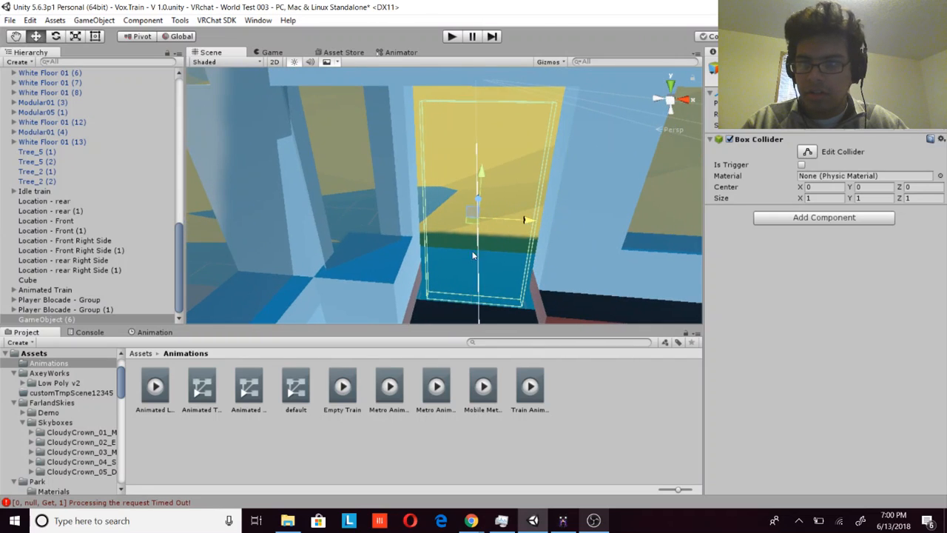
right_drag(474, 255, 596, 182)
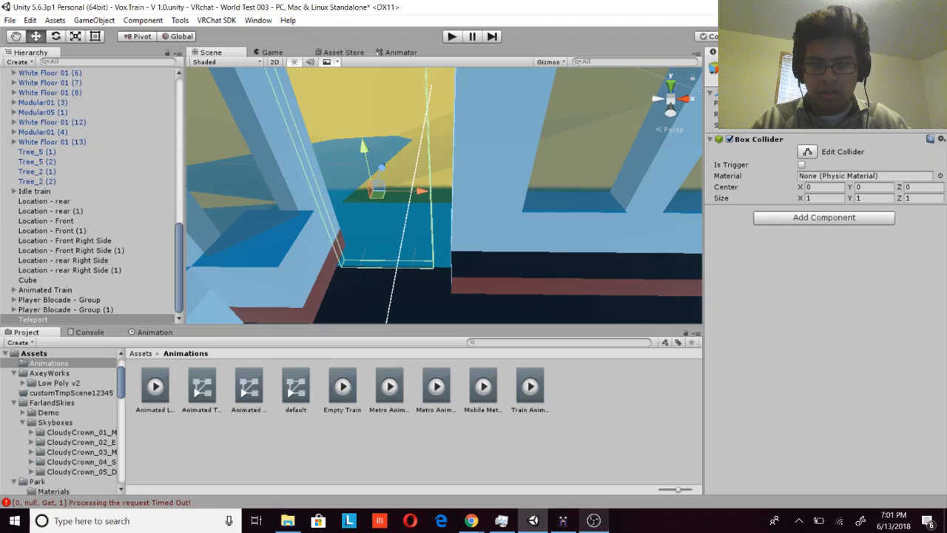
Step: Duplicate the Teleport collider and move the copy along the train so it fills the next doorway
key(f)
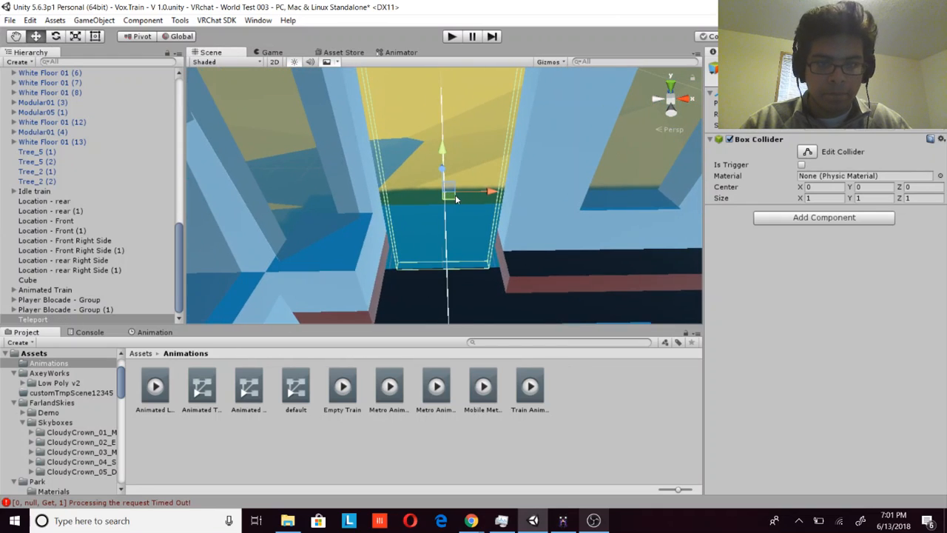
drag(477, 192, 672, 193)
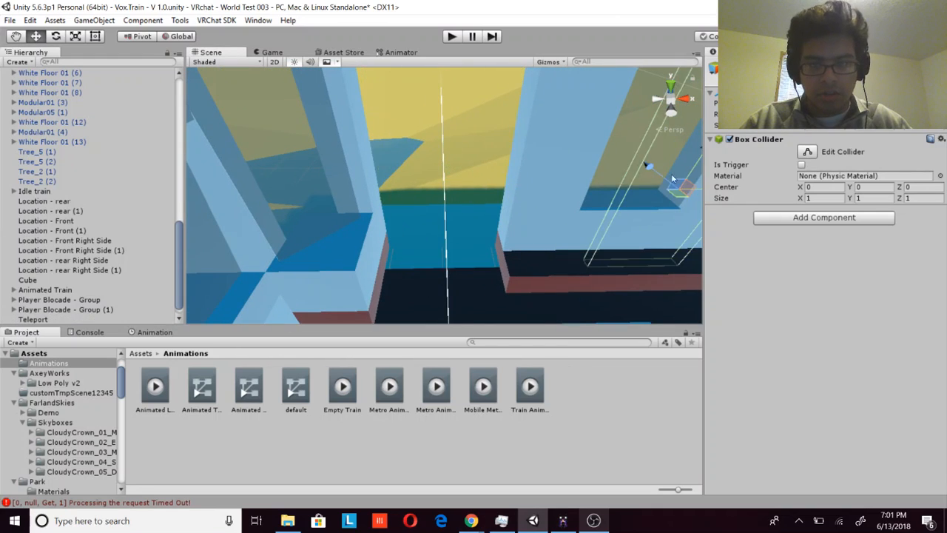
right_drag(672, 193, 448, 184)
drag(448, 184, 681, 163)
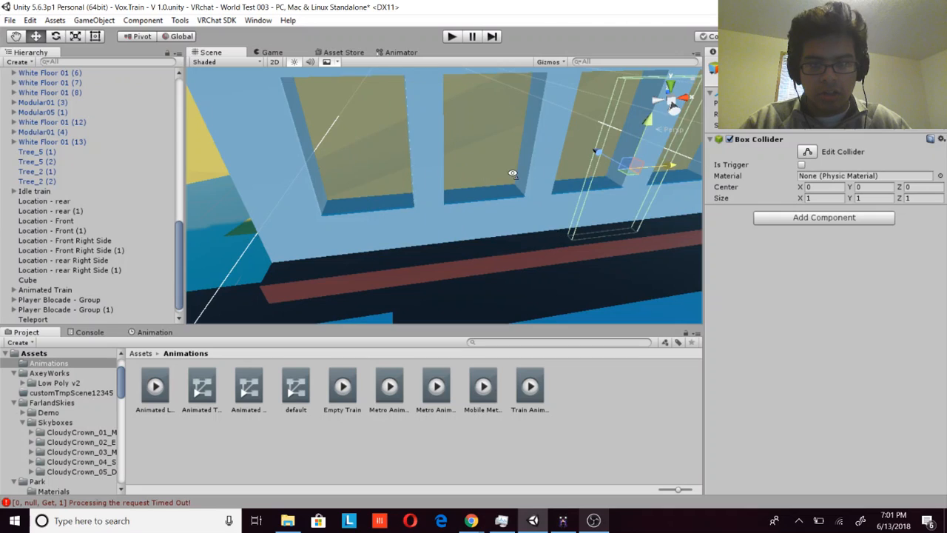
key(d)
right_drag(510, 169, 478, 171)
drag(470, 164, 676, 151)
right_drag(583, 161, 495, 156)
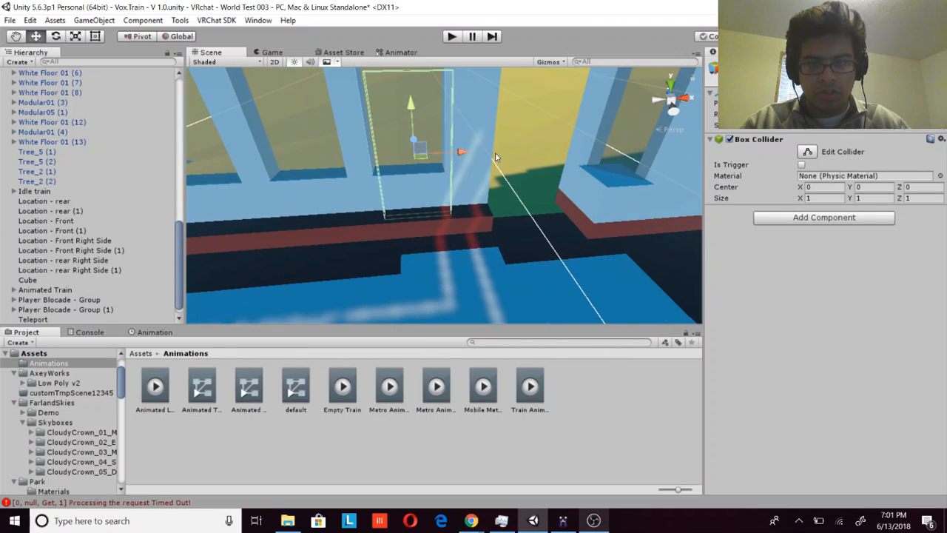
key(ctrl+d)
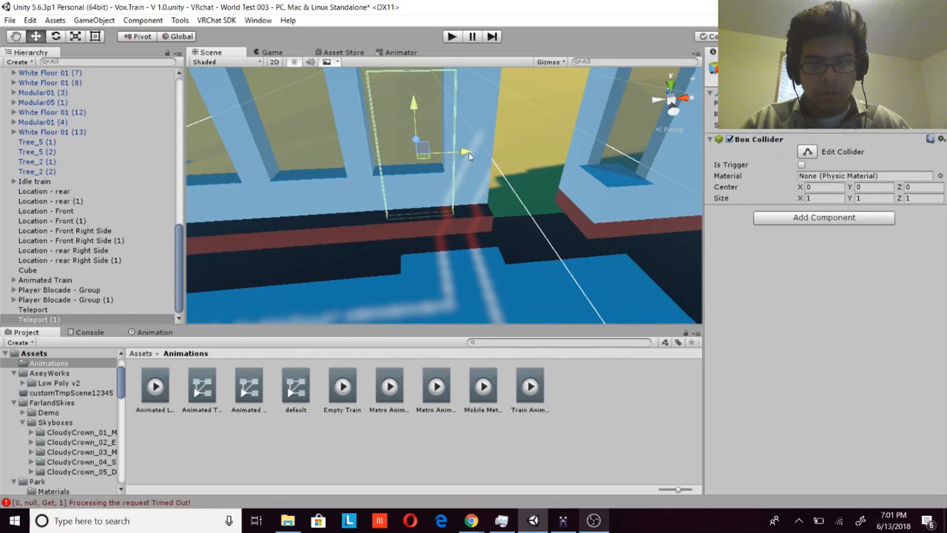
drag(468, 152, 589, 151)
right_drag(589, 151, 556, 151)
key(w)
key(d)
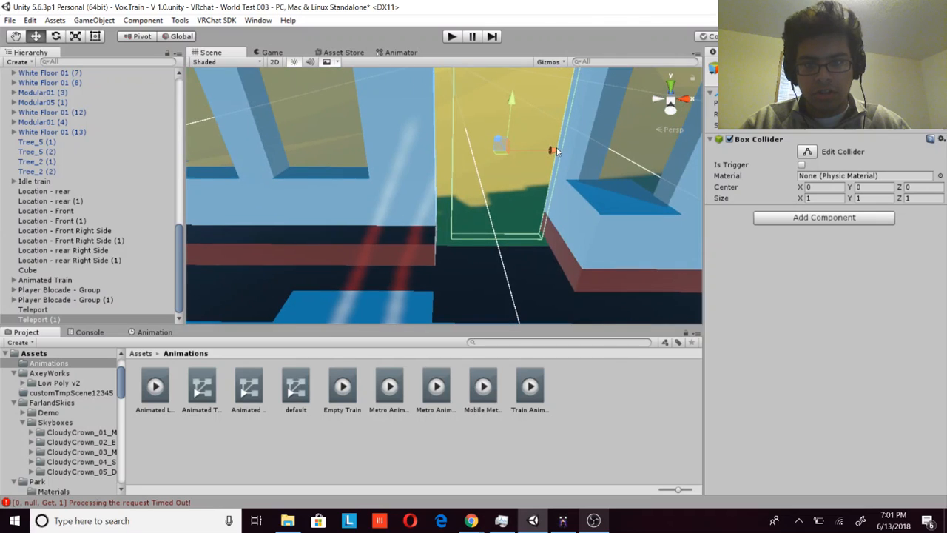
drag(555, 152, 546, 151)
Step: Add a VRC_Trigger component to the duplicated Teleport object
right_drag(546, 151, 581, 134)
right_drag(542, 189, 432, 211)
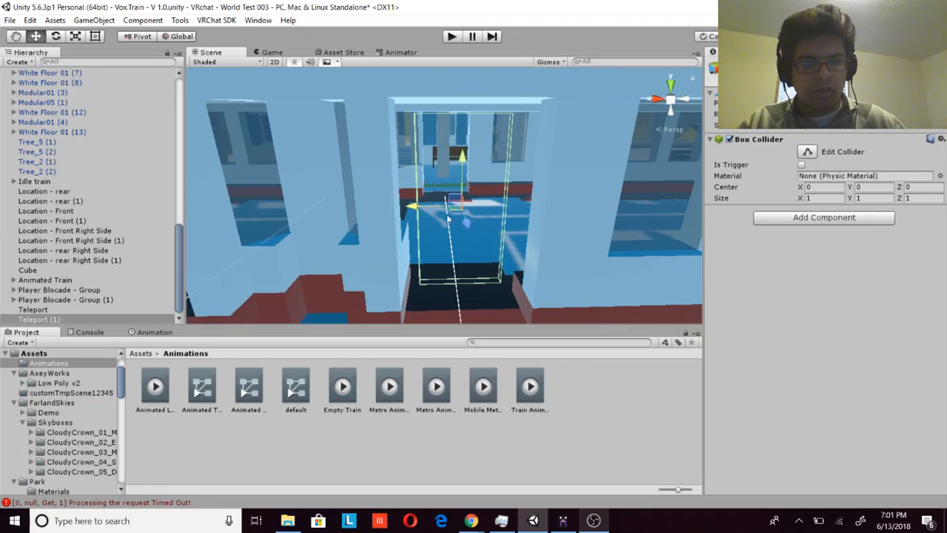
click(784, 216)
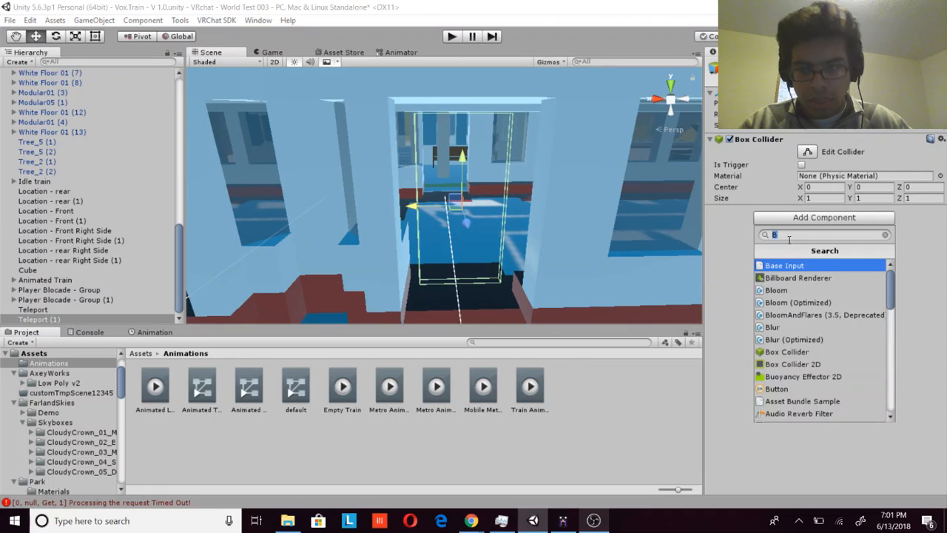
text(Vr)
key(BackSpace)
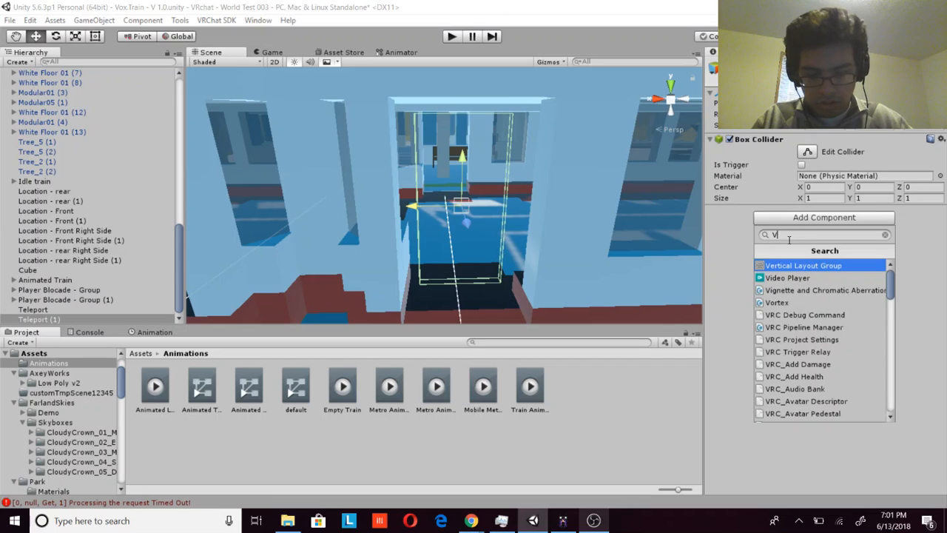
text(RC)
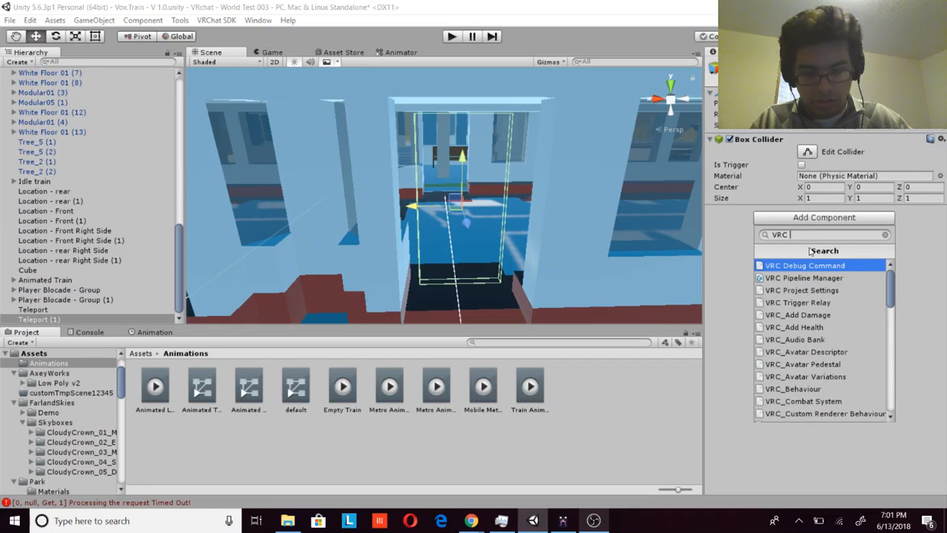
text( t)
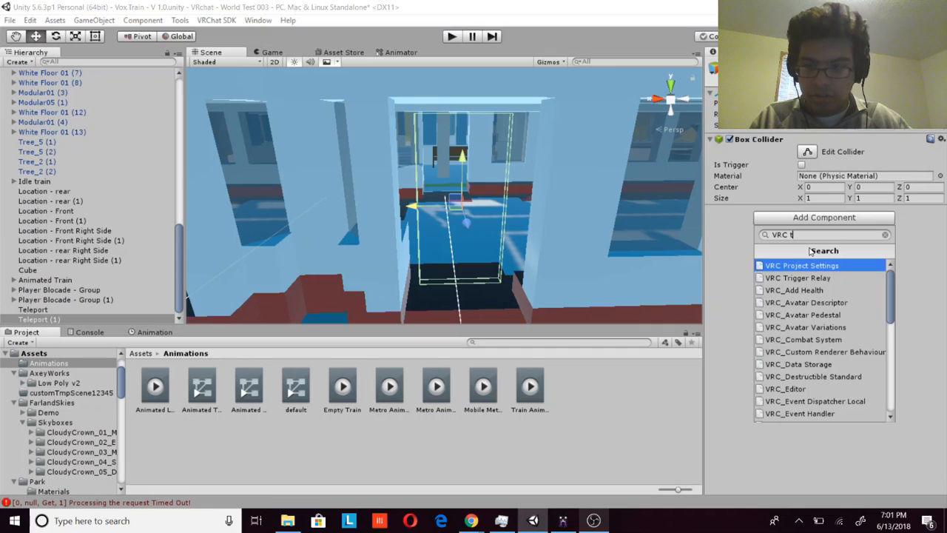
key(BackSpace)
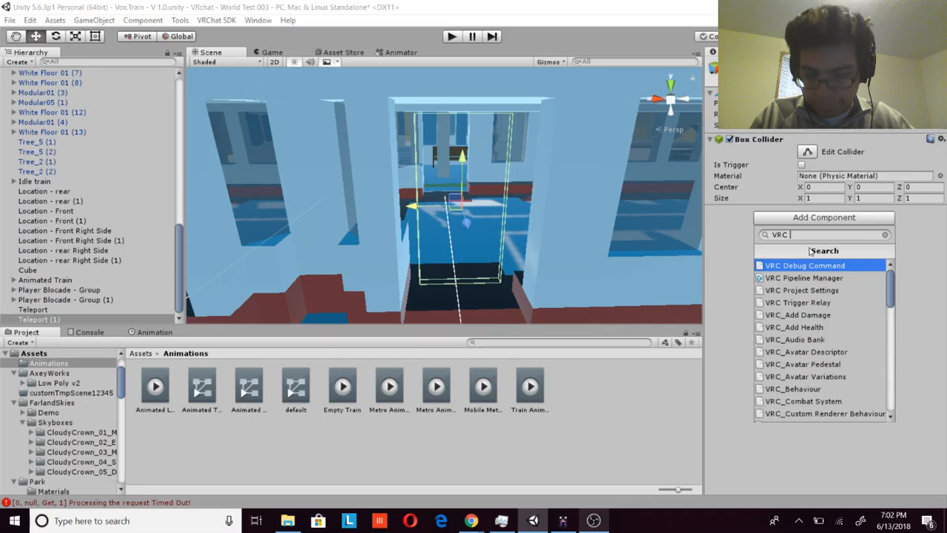
text(trigg)
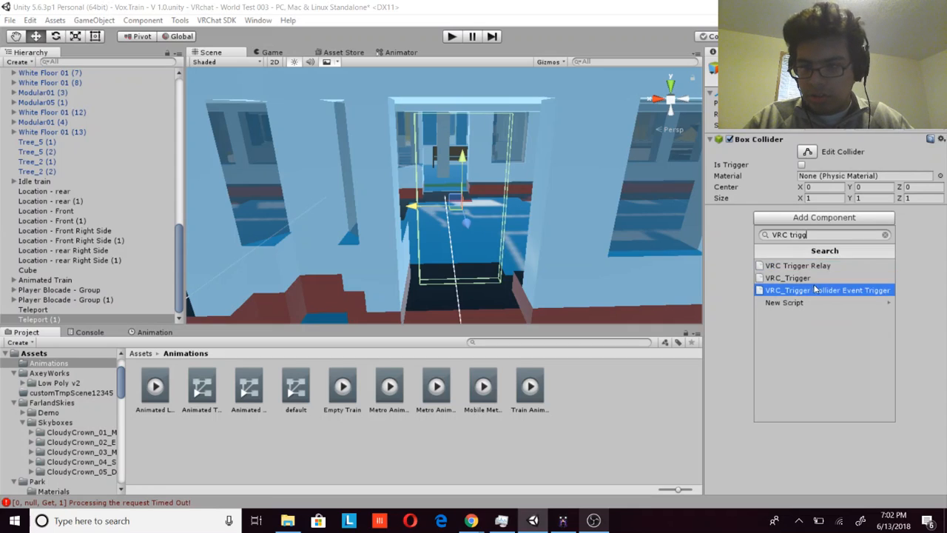
click(798, 277)
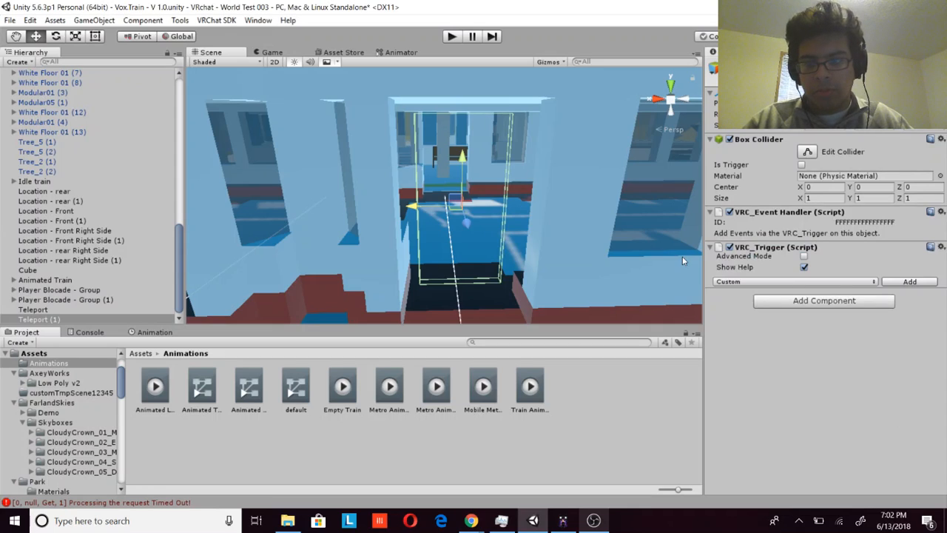
Step: Add an OnInteract trigger to VRC_Trigger with the interaction text "Enter"
click(769, 281)
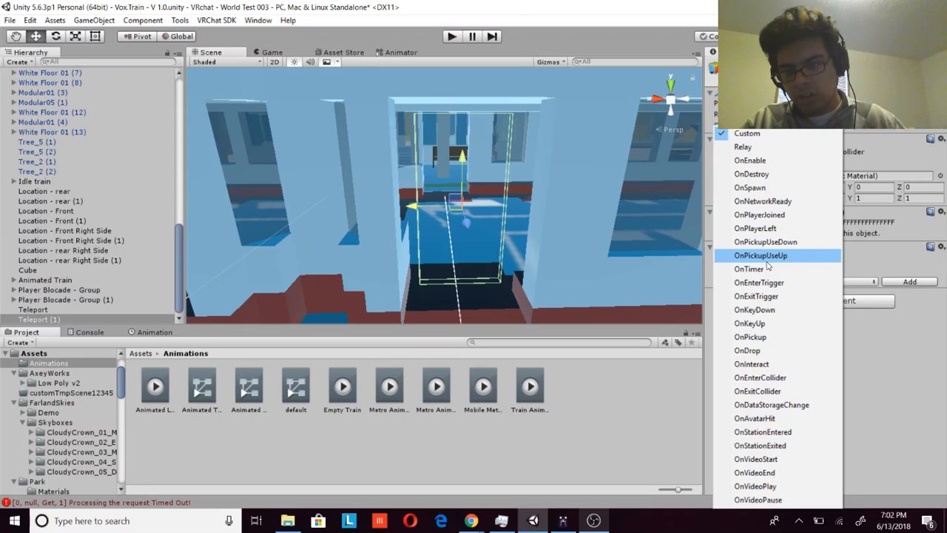
click(762, 364)
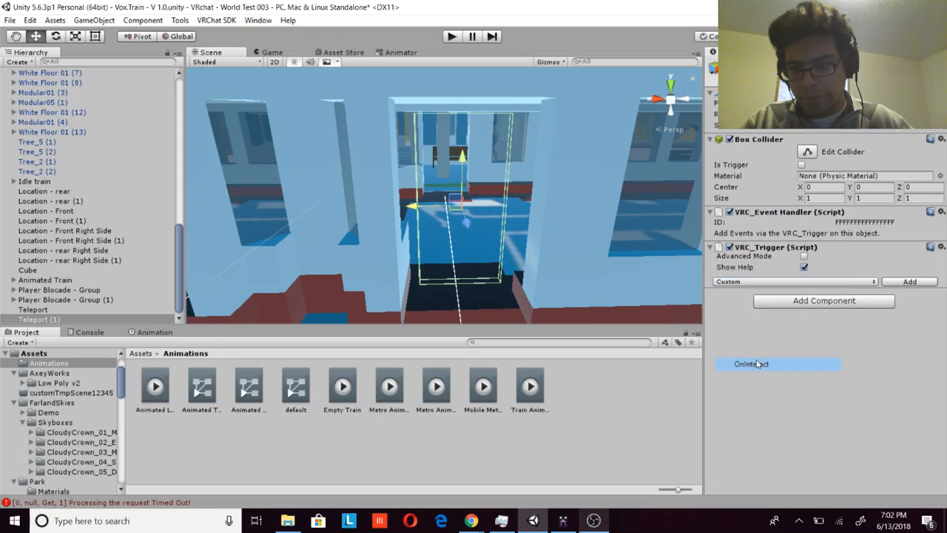
click(899, 284)
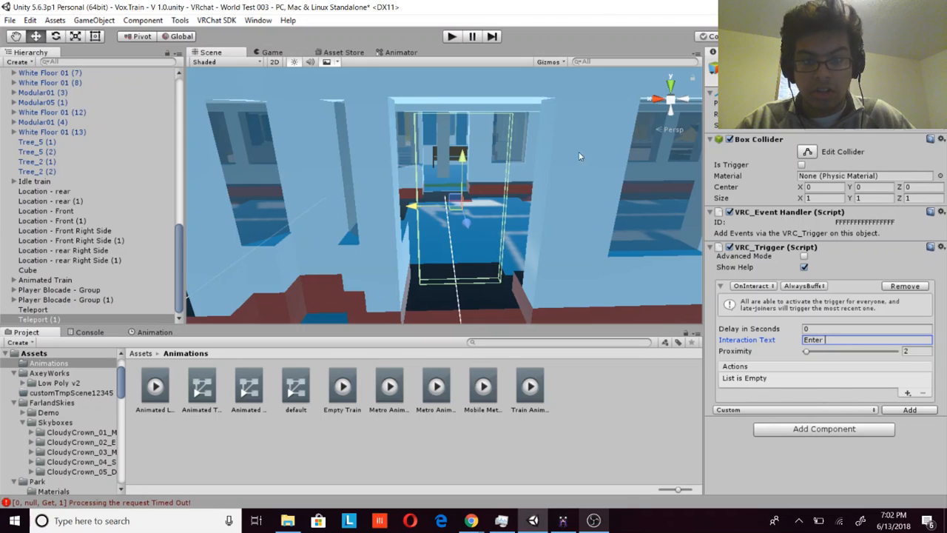
Step: Add a TeleportPlayer action to the OnInteract trigger and give it an empty receiver slot
click(908, 394)
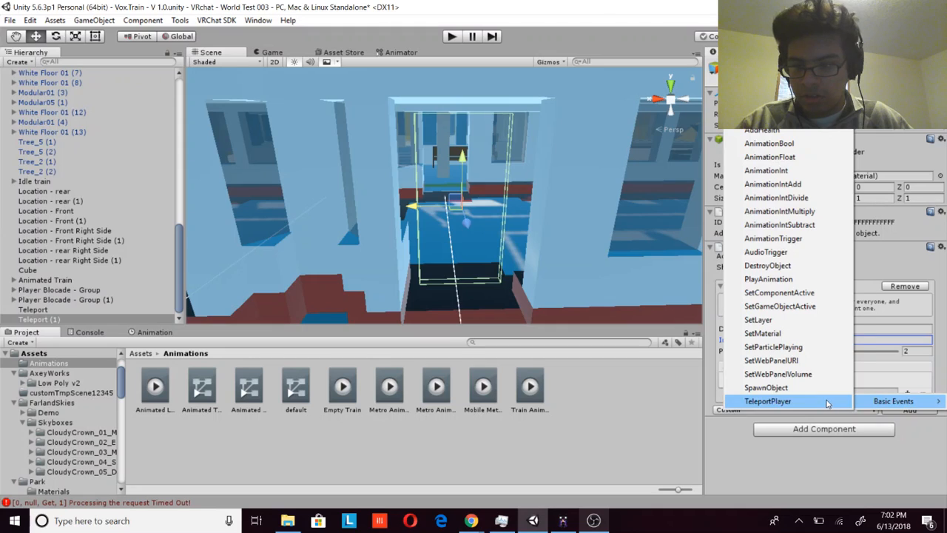
click(829, 402)
click(874, 379)
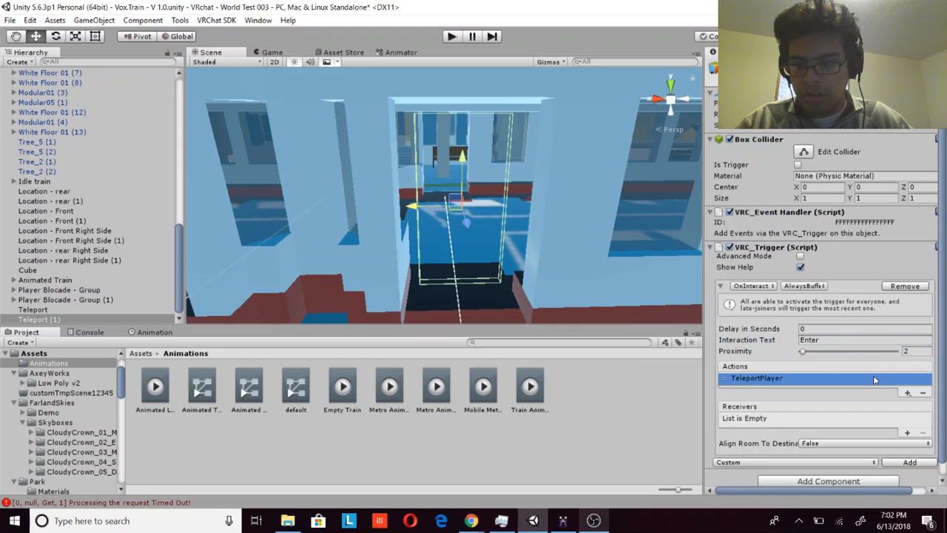
click(906, 432)
Step: Set the TeleportPlayer action's Align Room To Destination option to Toggle
right_drag(475, 230, 594, 290)
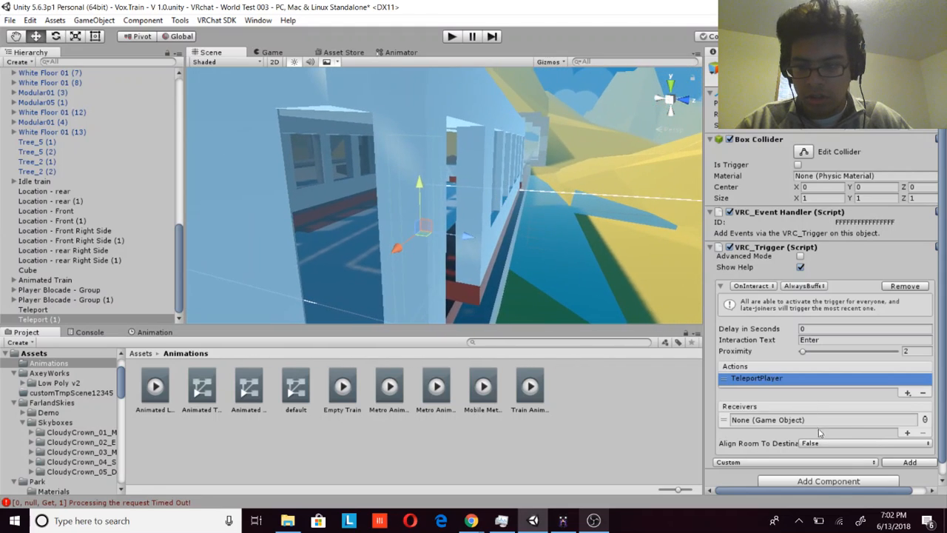
click(832, 442)
click(814, 482)
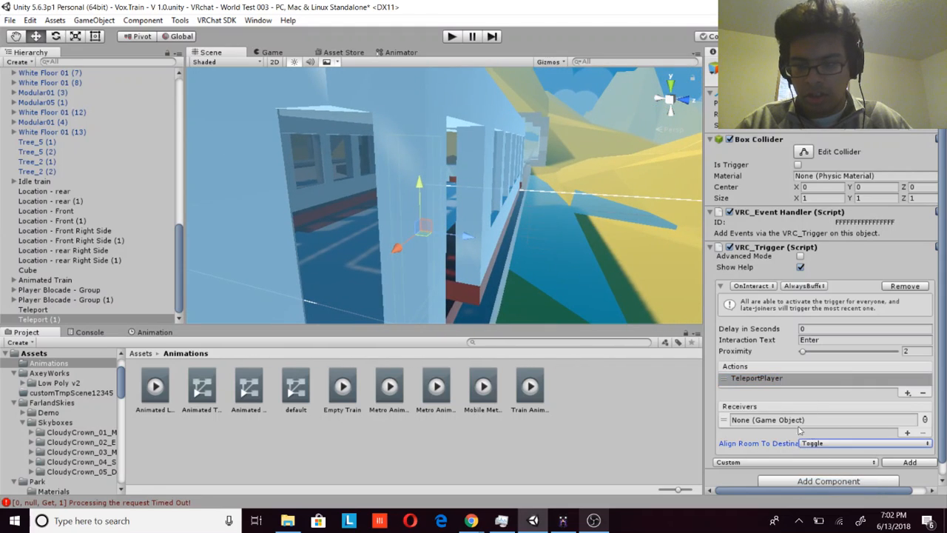
right_drag(607, 316, 514, 231)
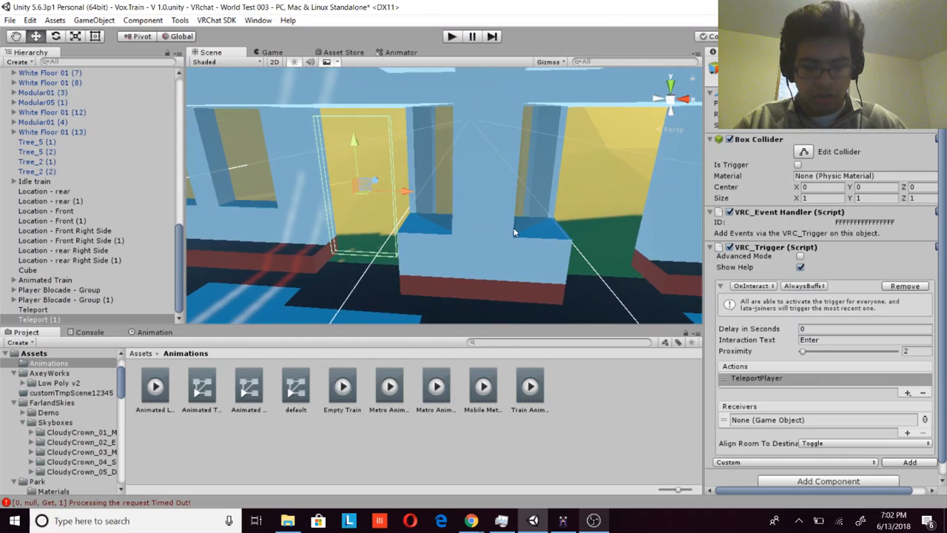
Step: Duplicate the Teleport (1) collider and position the copy in the next train doorway, past the central wall section
key(ctrl+d)
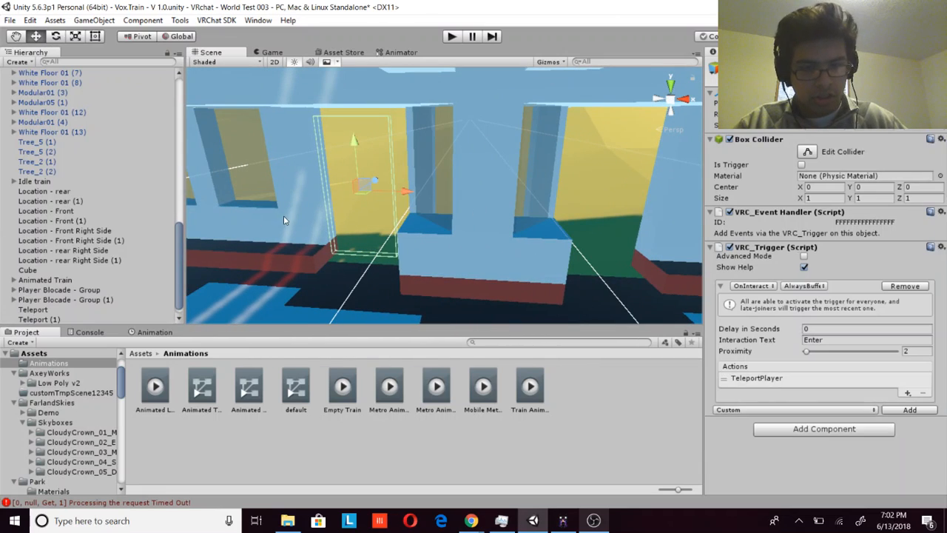
drag(395, 191, 636, 208)
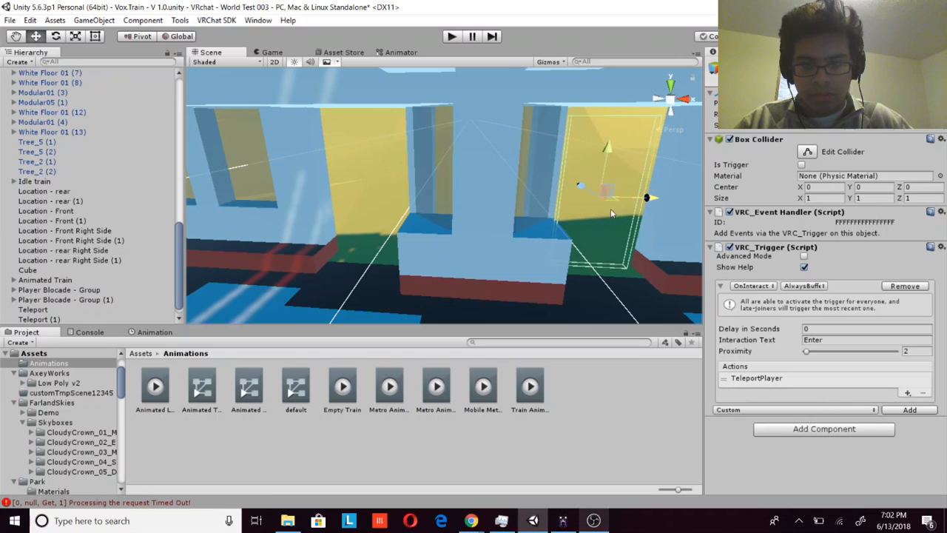
right_drag(573, 242, 580, 237)
drag(522, 206, 535, 208)
Step: Duplicate the Teleport (2) collider and move the copy along the train into the doorway at the far end
key(ctrl+d)
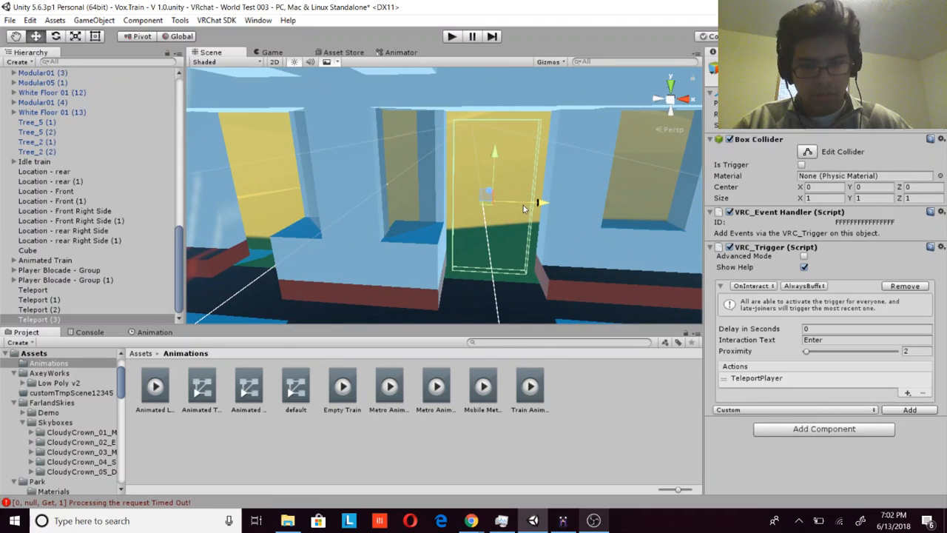
middle_drag(524, 209, 384, 198)
drag(375, 198, 629, 200)
right_drag(511, 202, 473, 199)
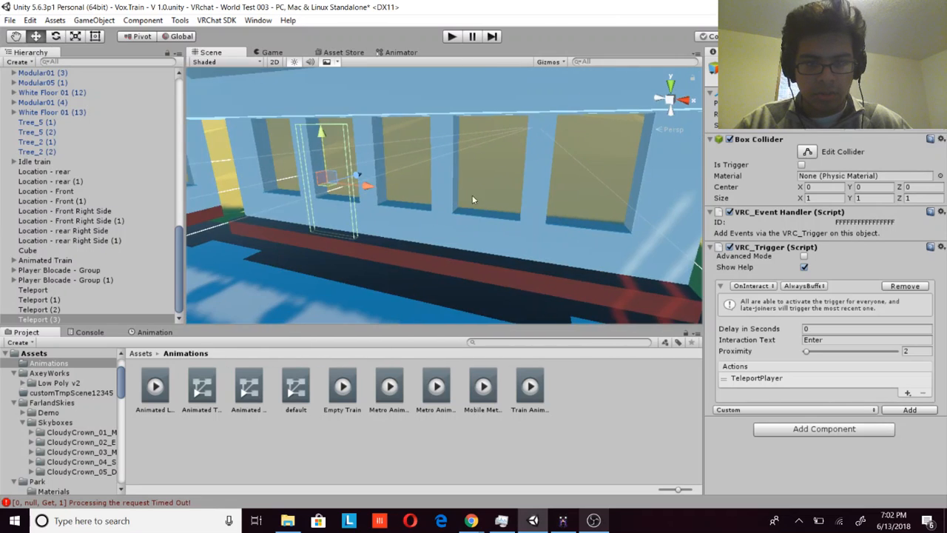
drag(365, 189, 677, 215)
middle_drag(529, 224, 362, 215)
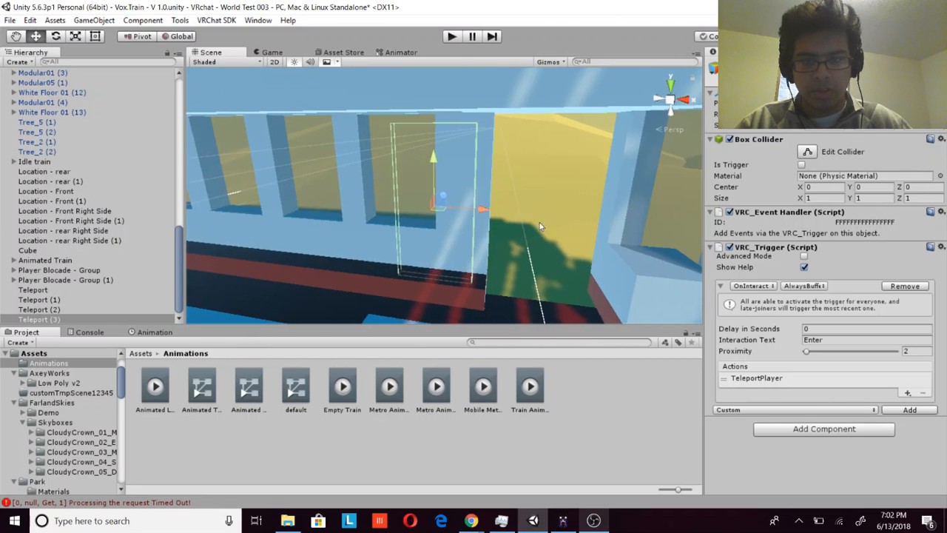
drag(473, 209, 592, 217)
right_drag(543, 246, 564, 221)
key(s)
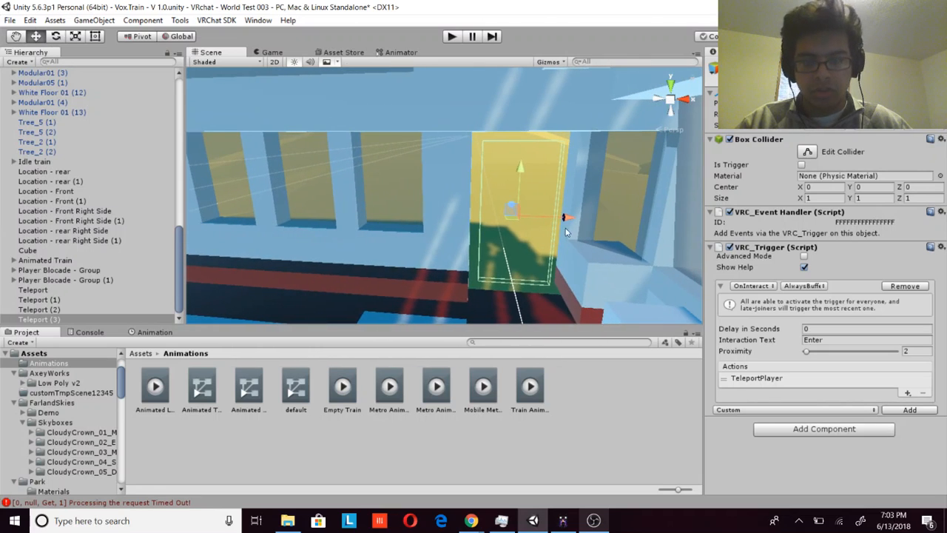
drag(568, 219, 569, 219)
right_drag(569, 219, 348, 205)
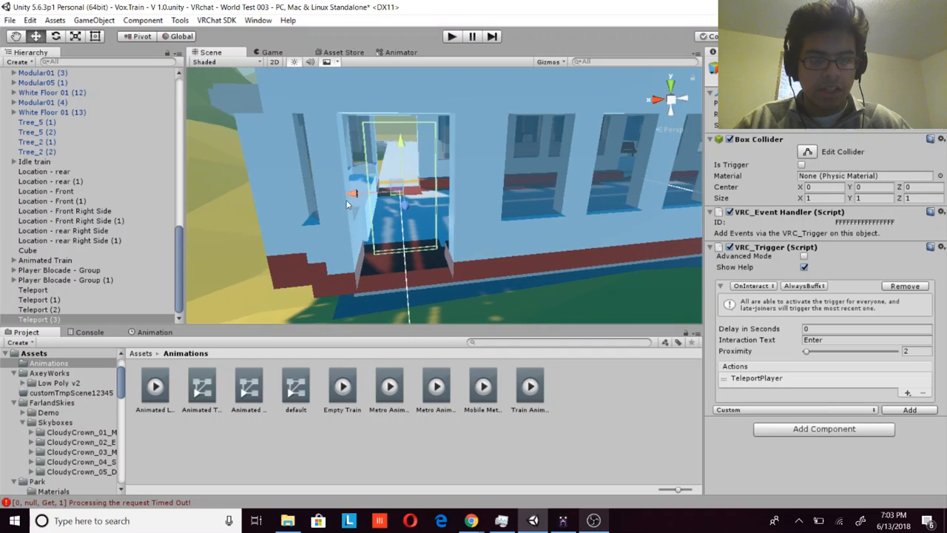
right_drag(415, 228, 567, 218)
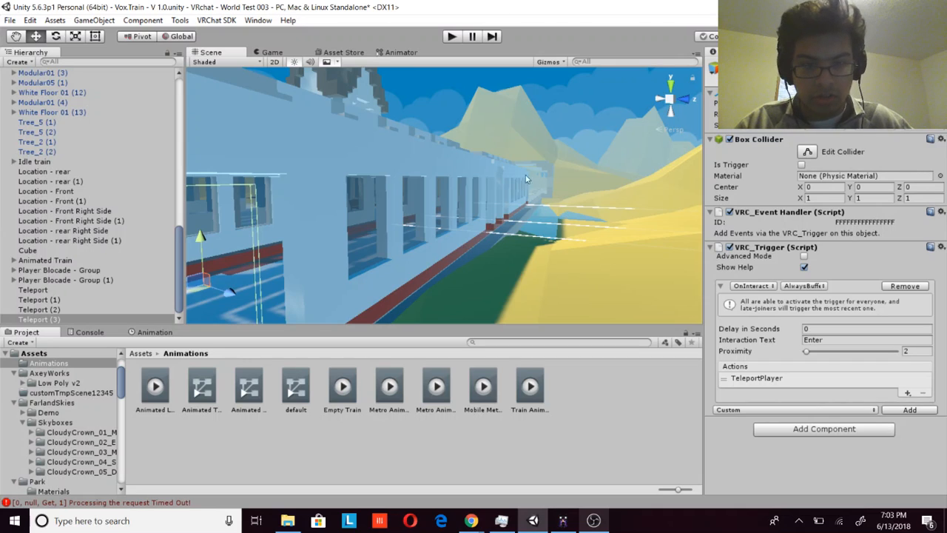
right_drag(526, 179, 551, 219)
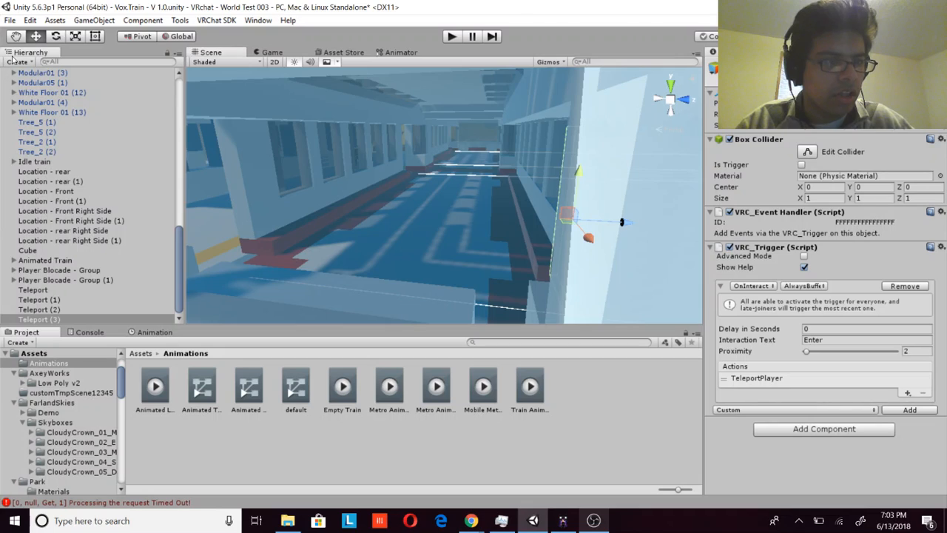
click(13, 59)
click(41, 72)
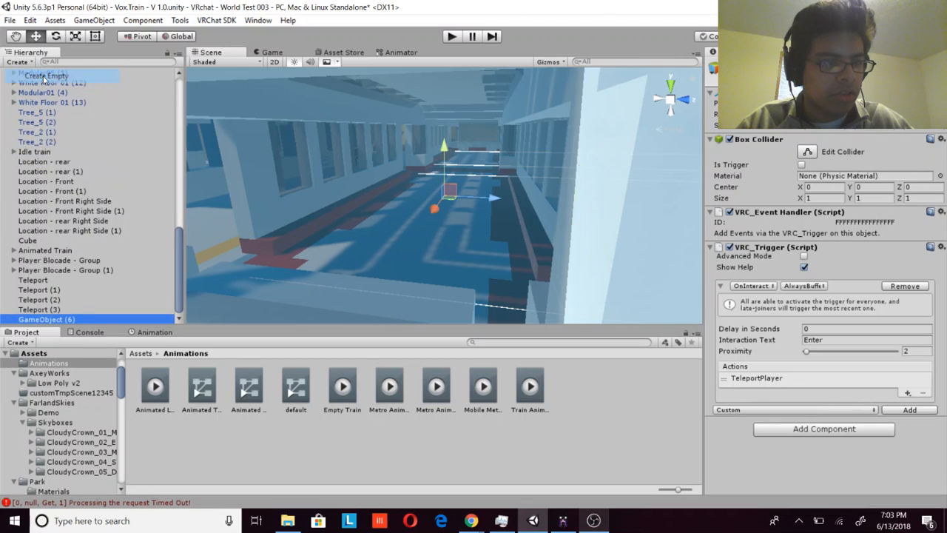
right_click(105, 320)
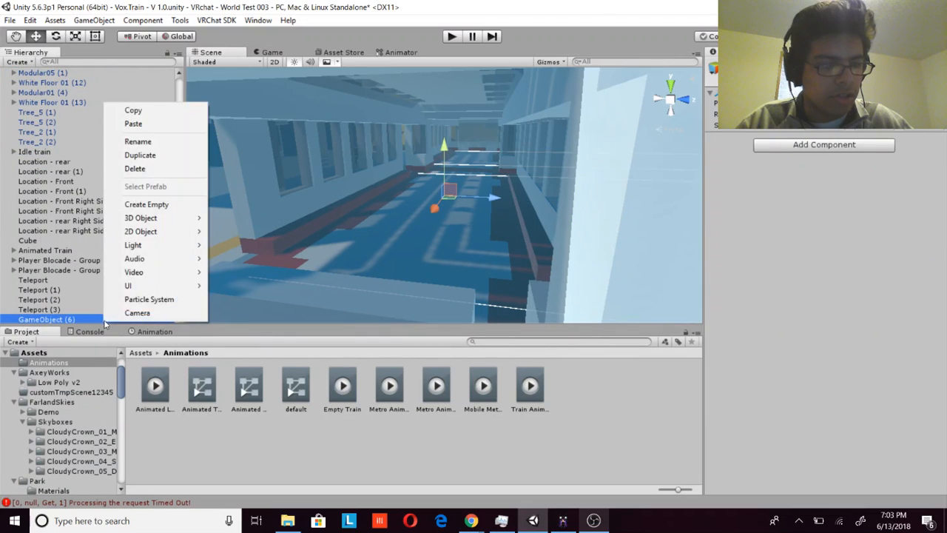
click(139, 141)
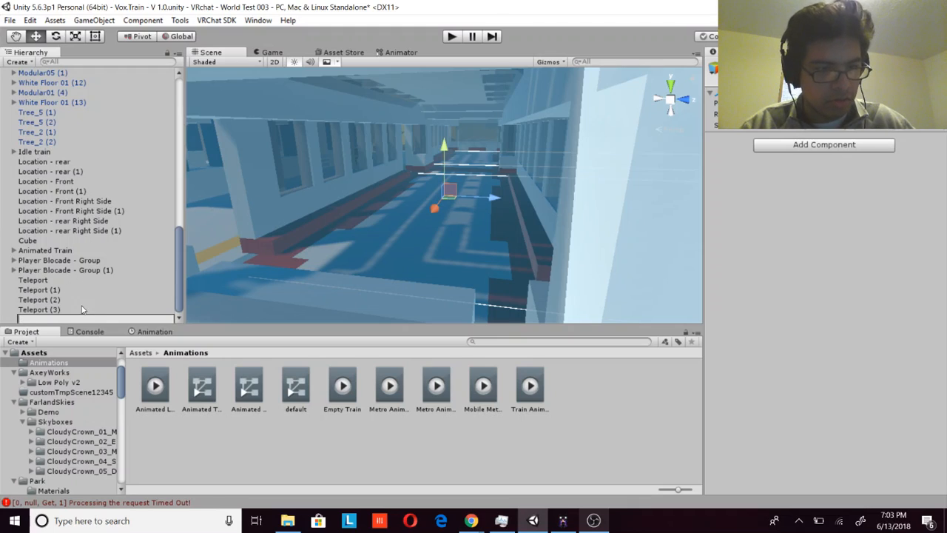
click(79, 309)
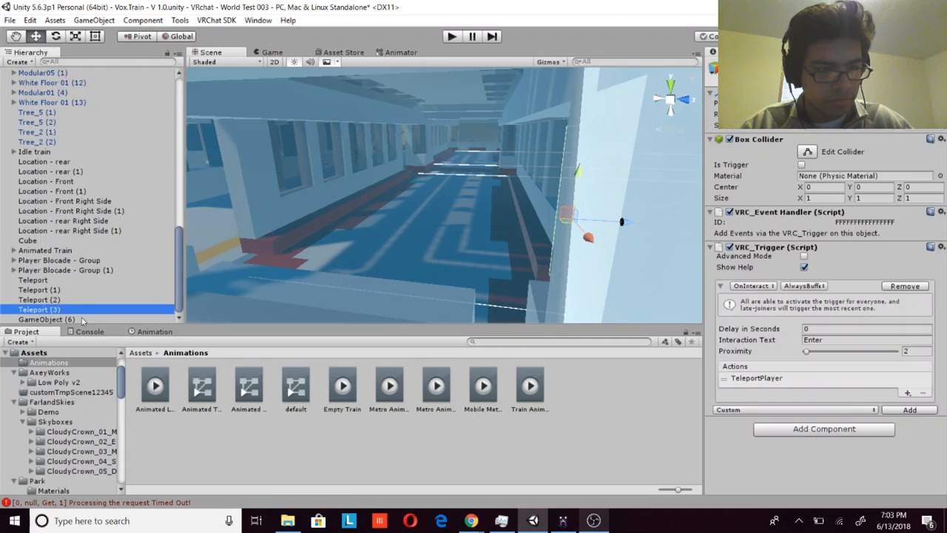
right_click(79, 318)
click(113, 164)
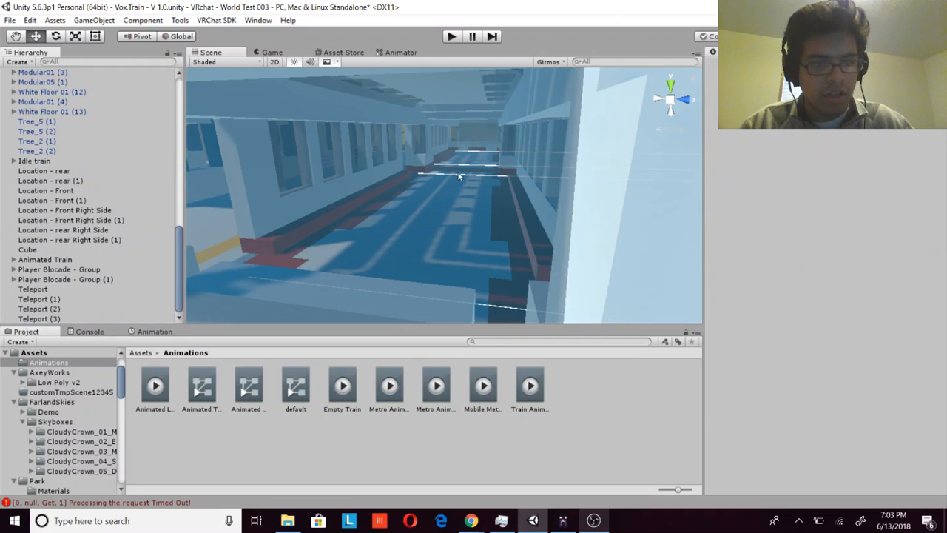
Step: Select all four Teleport objects together and fine-tune their shared position in the train doorways
double_click(106, 289)
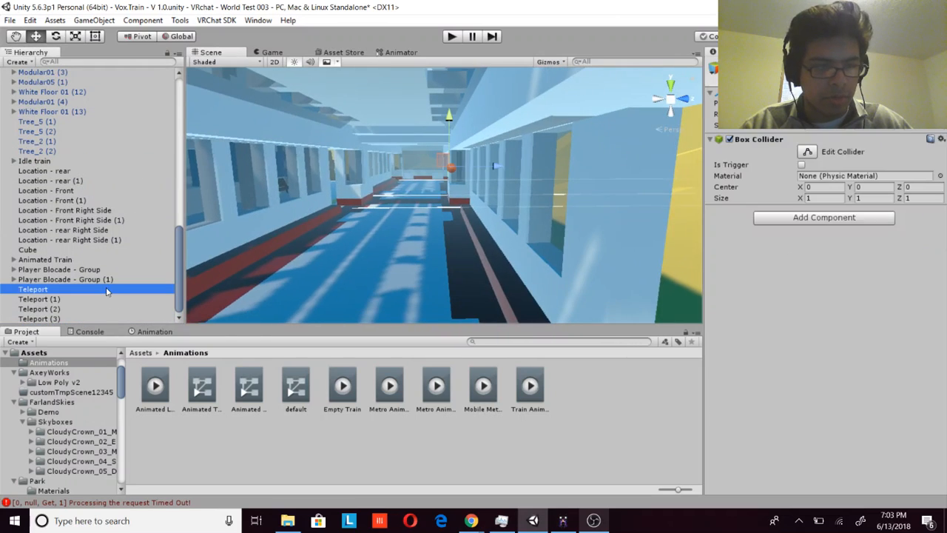
shift+click(101, 318)
key(f)
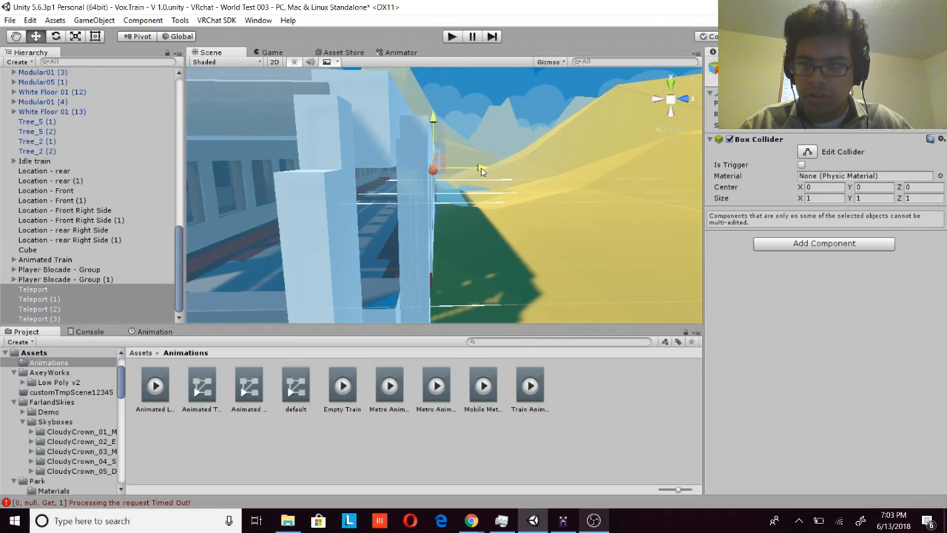
alt+drag(482, 169, 529, 193)
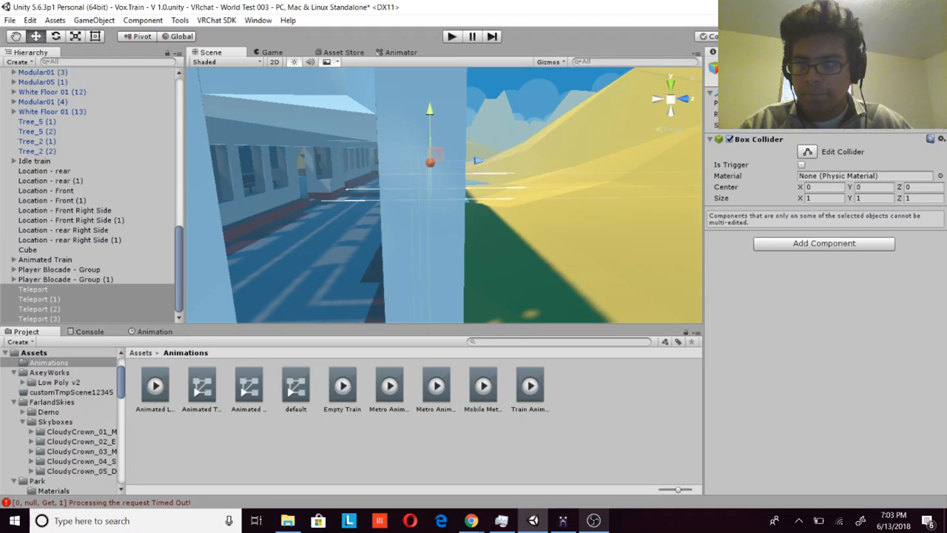
text(5)
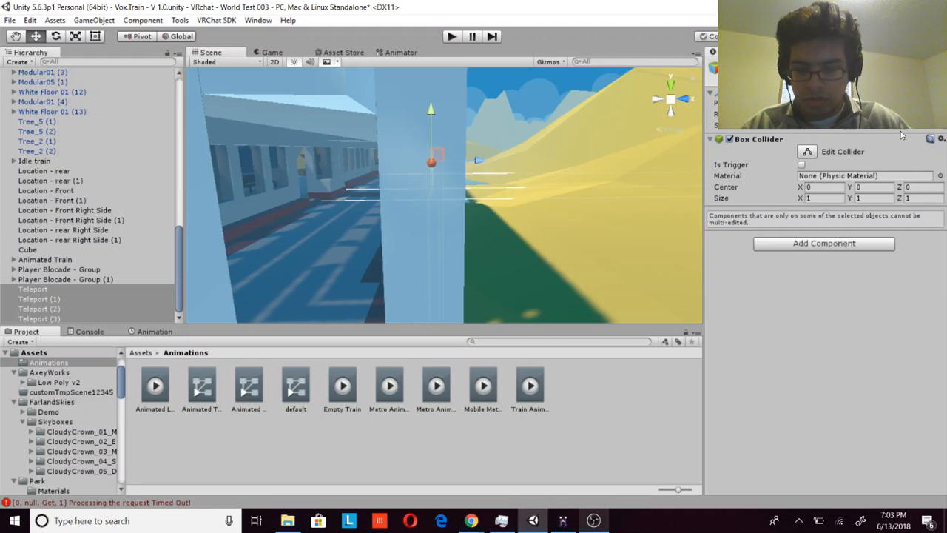
key(BackSpace)
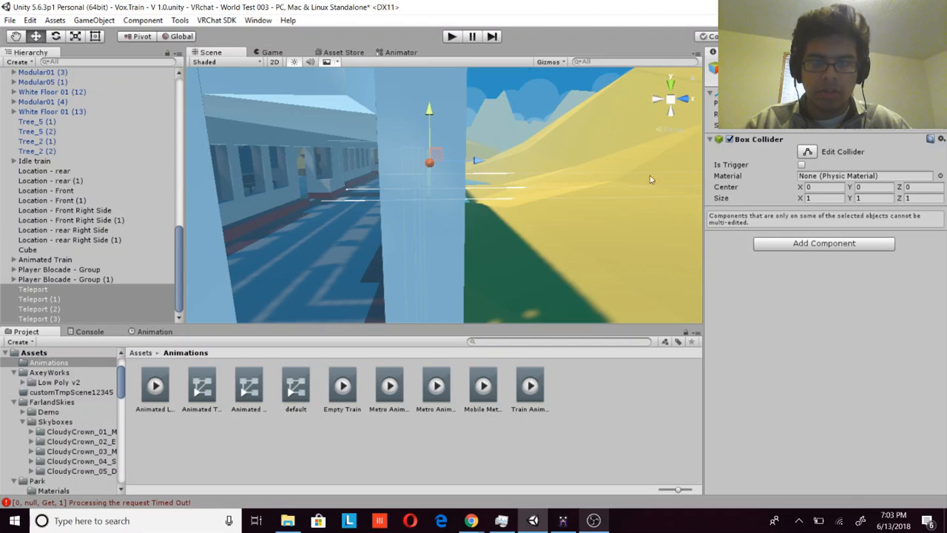
Step: Examine the teleport placement along the train from inside and outside, along with the station platform and tracks
key(w)
mouse_move(384, 230)
right_down()
mouse_move(376, 232)
mouse_move(401, 227)
right_up()
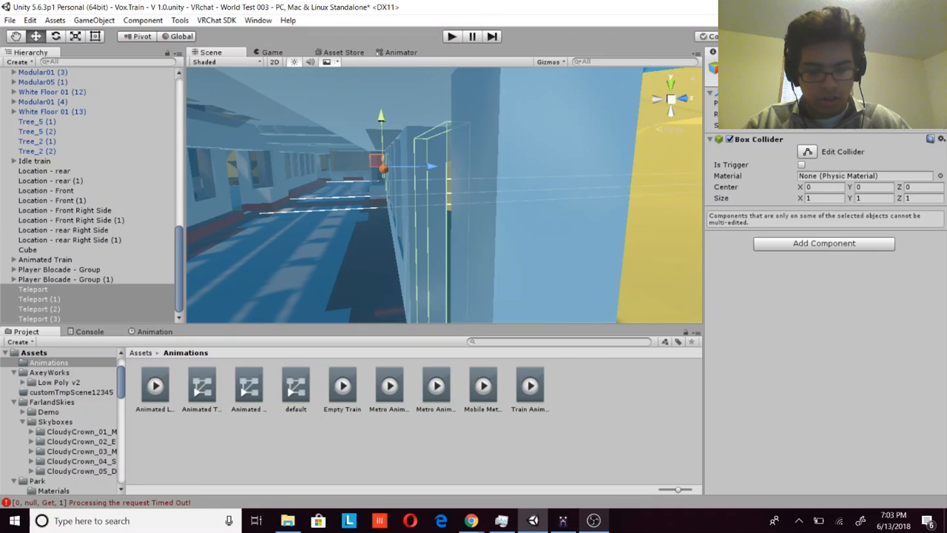
right_drag(463, 173, 484, 114)
key(s)
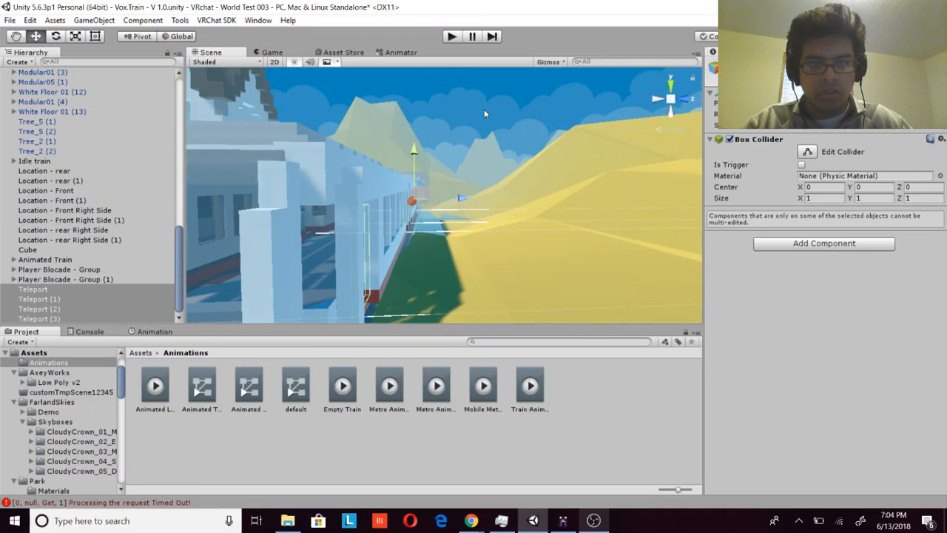
click(484, 114)
scroll(489, 122, down, 3)
key(s)
right_drag(509, 174, 495, 216)
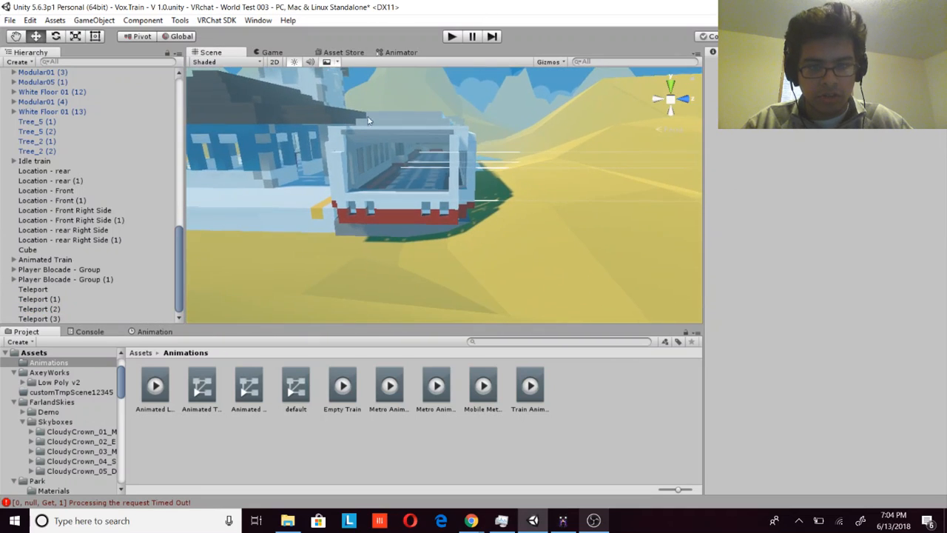
right_drag(368, 120, 398, 179)
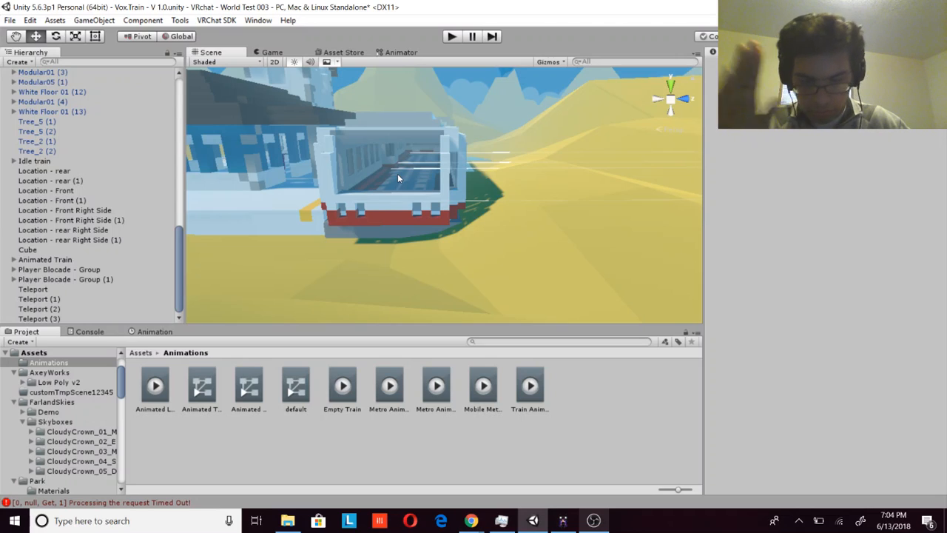
right_drag(397, 173, 569, 136)
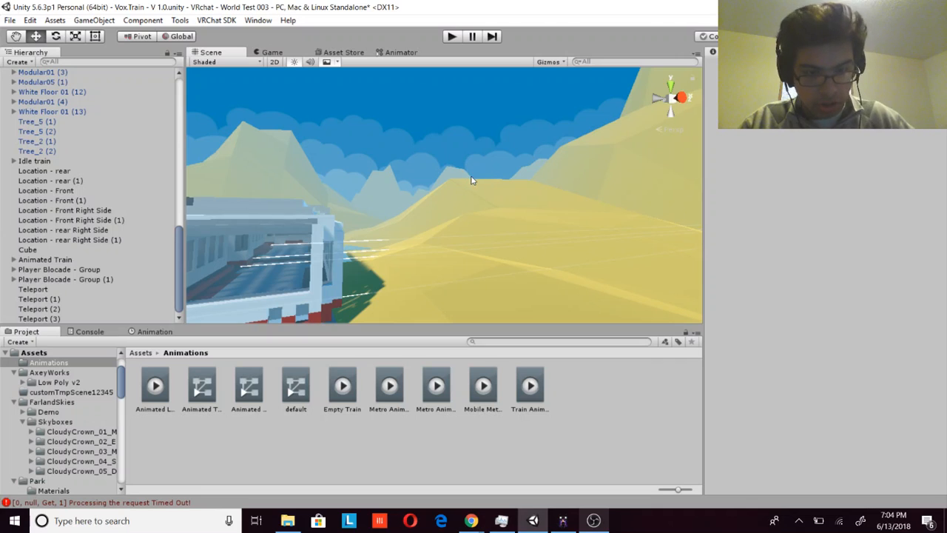
right_drag(472, 180, 390, 179)
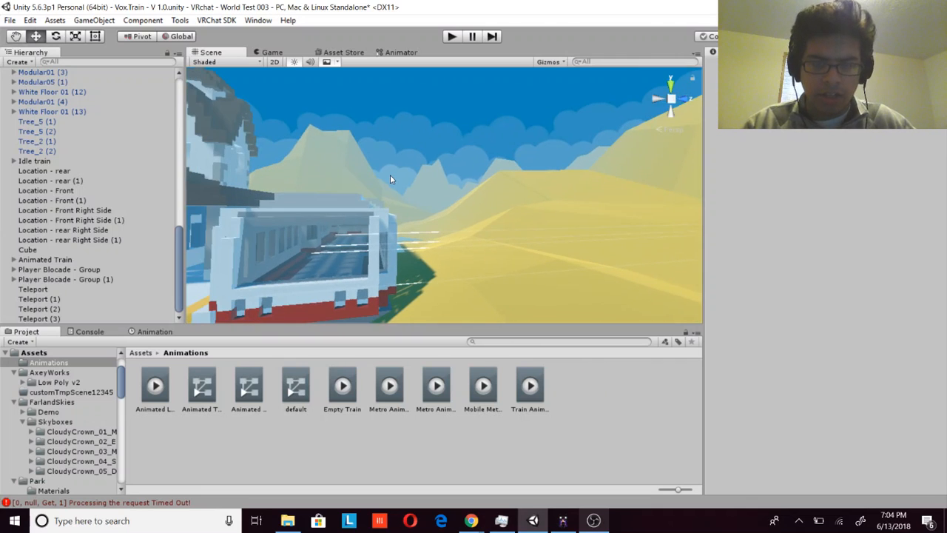
right_drag(547, 205, 537, 188)
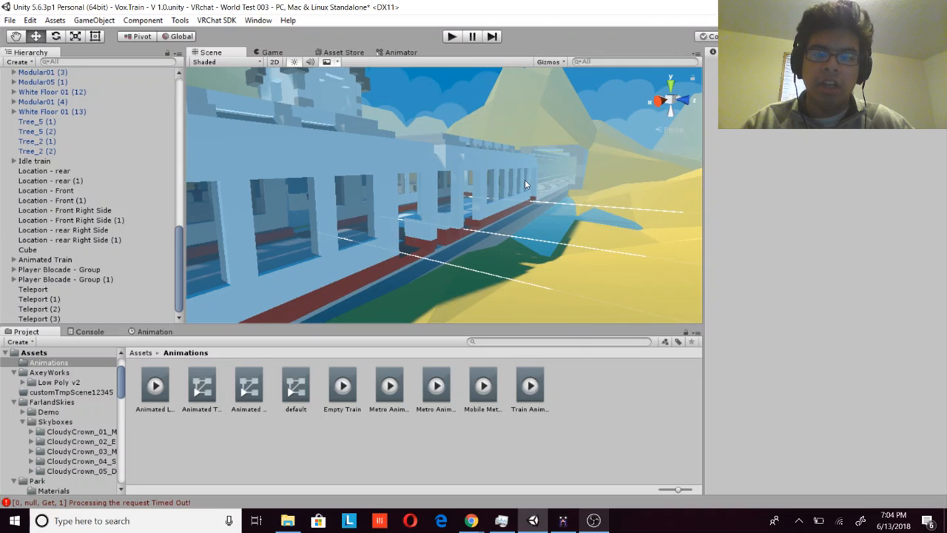
right_drag(525, 183, 622, 288)
key(w)
right_drag(494, 233, 740, 263)
right_drag(414, 202, 544, 213)
key(w)
right_drag(482, 231, 481, 245)
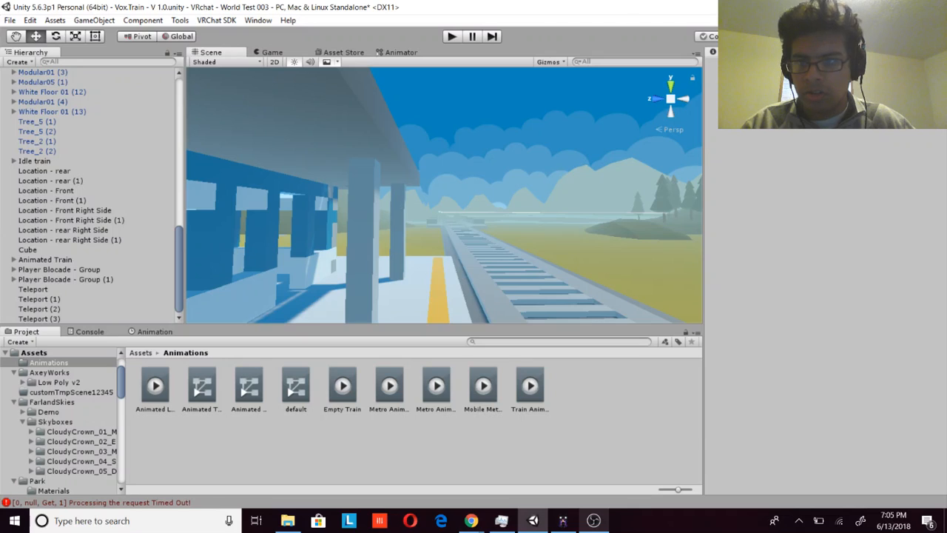
Step: Set the scene's fog density to 0.02 in the lighting settings and check the haze over the station
click(838, 359)
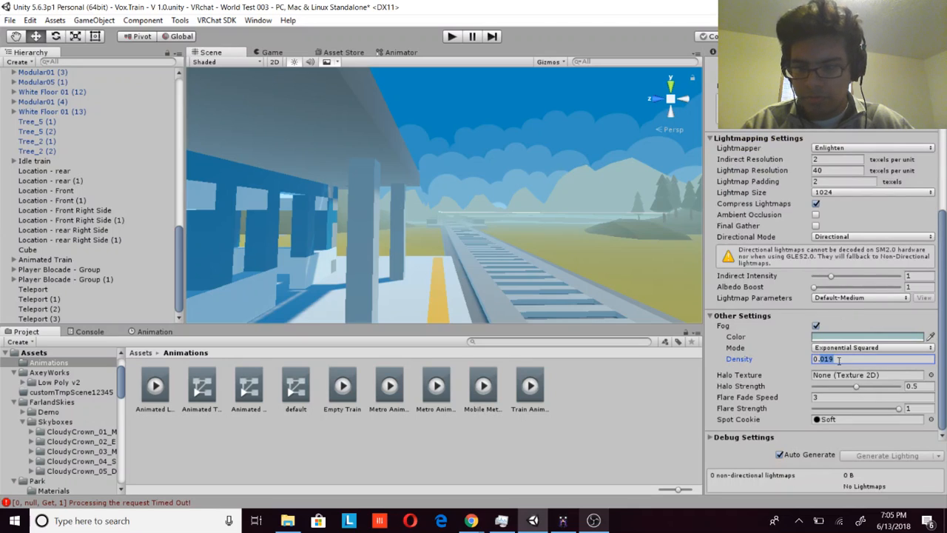
key(BackSpace)
key(BackSpace)
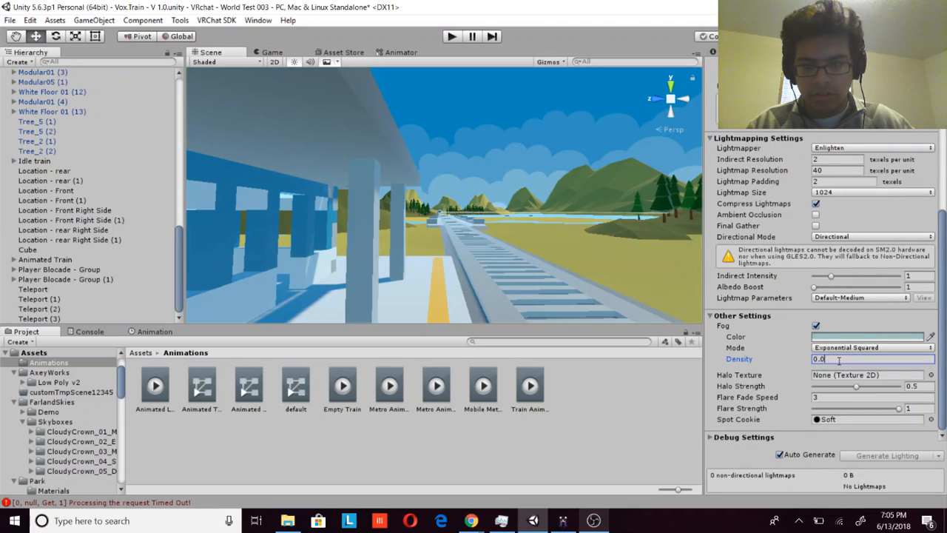
text(2)
right_drag(647, 192, 597, 233)
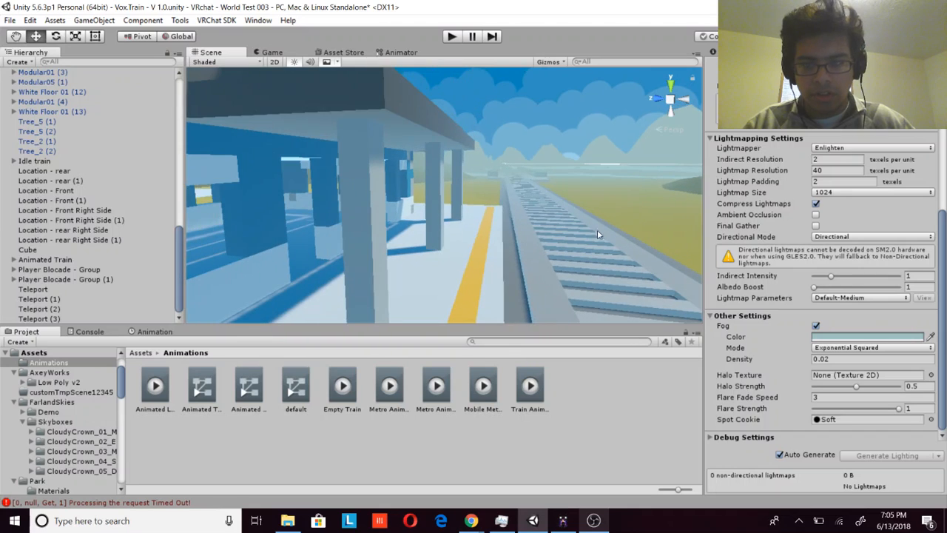
right_drag(550, 139, 579, 152)
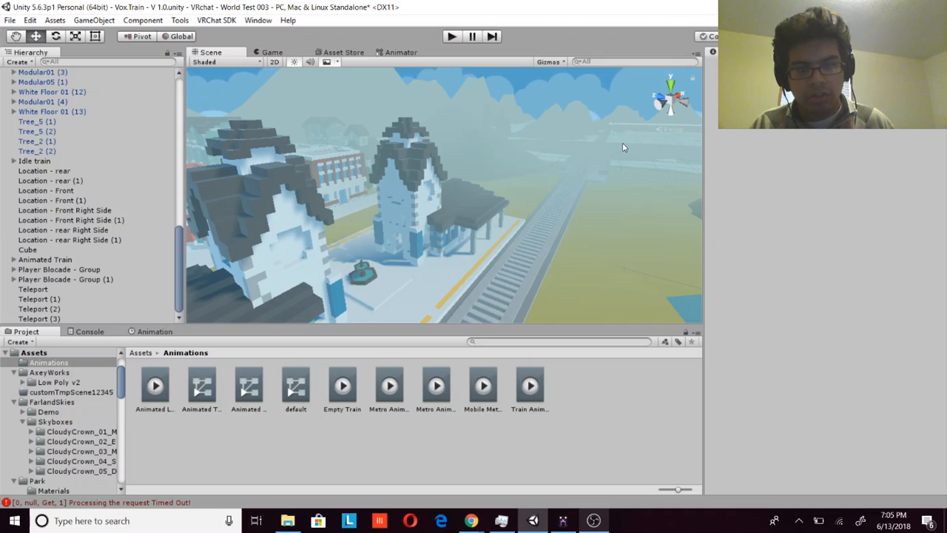
Step: Create an empty object in the station plaza, add a Box Collider to it, and name it Location - Town 01
right_drag(521, 128, 392, 161)
right_drag(392, 195, 426, 213)
key(s)
key(w)
key(s)
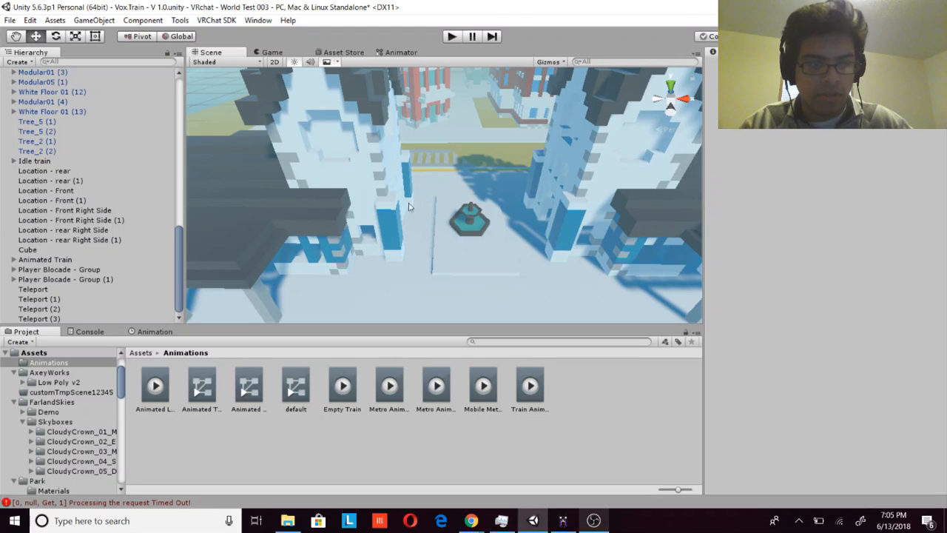
click(19, 62)
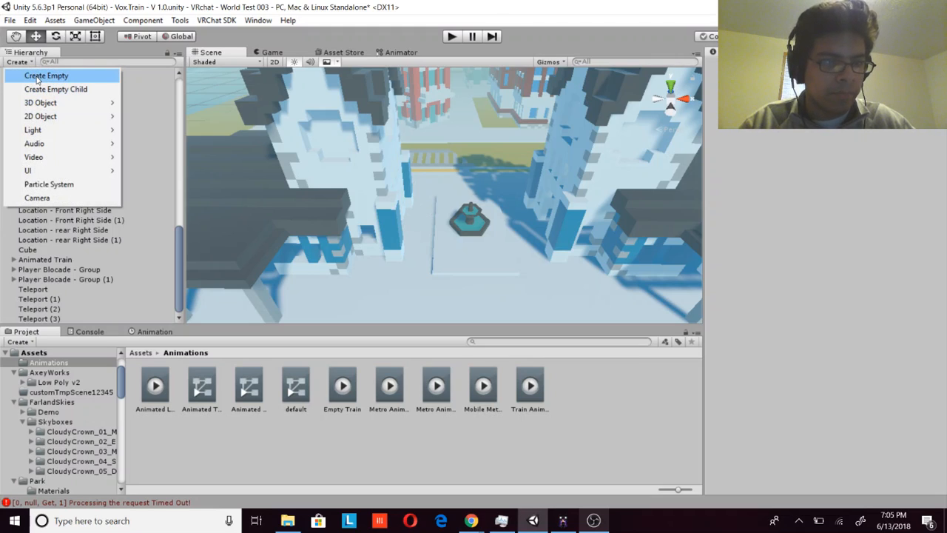
click(28, 77)
click(790, 146)
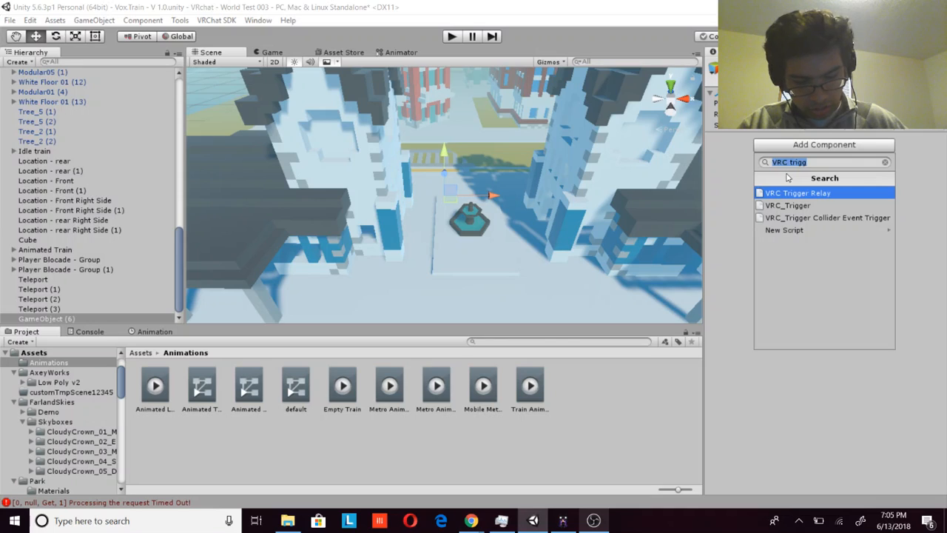
text(bo)
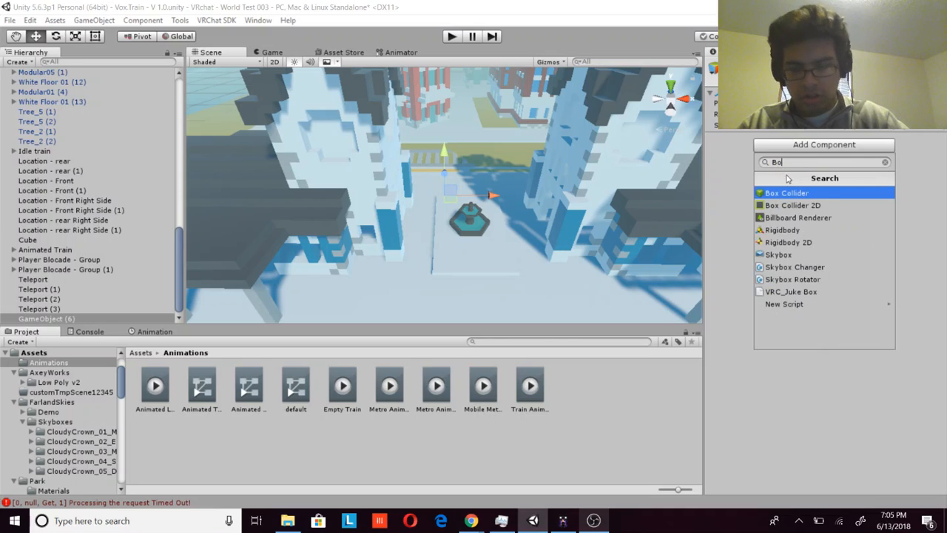
click(803, 193)
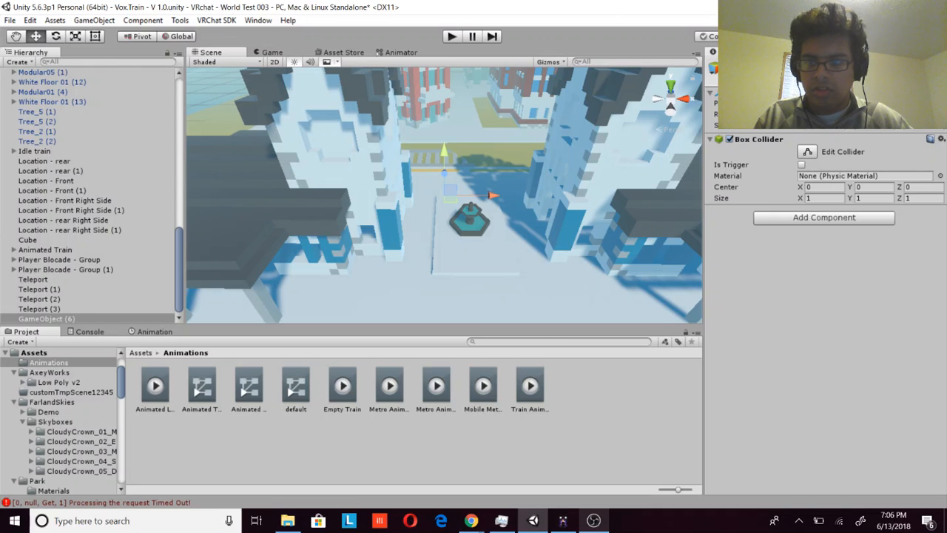
right_drag(462, 189, 521, 158)
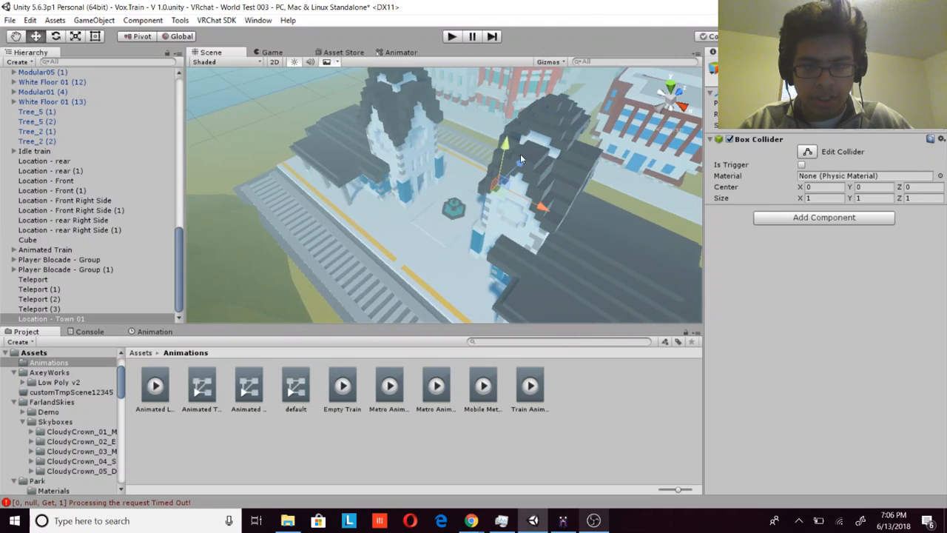
right_drag(441, 203, 585, 220)
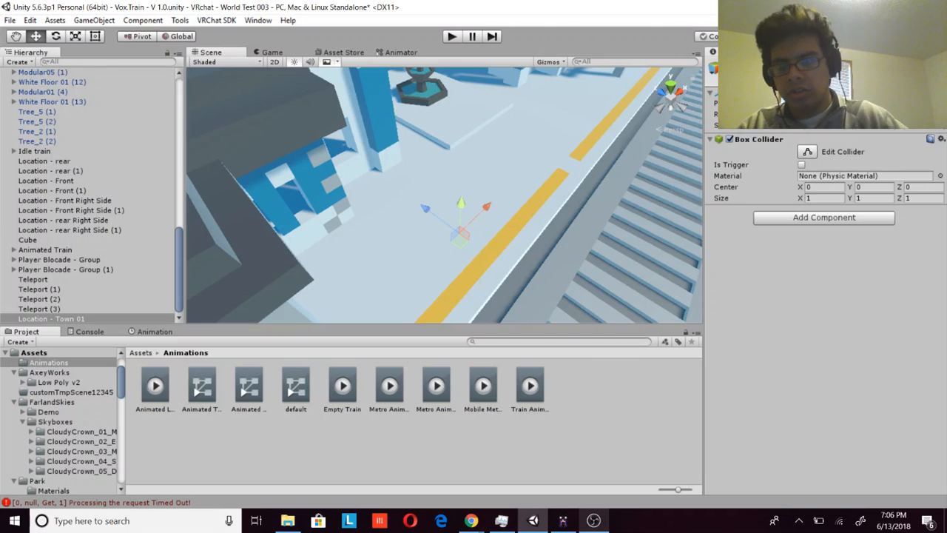
Step: Duplicate the Animated Train object and place the copy on the track alongside the station platform
right_drag(527, 164, 493, 200)
click(125, 249)
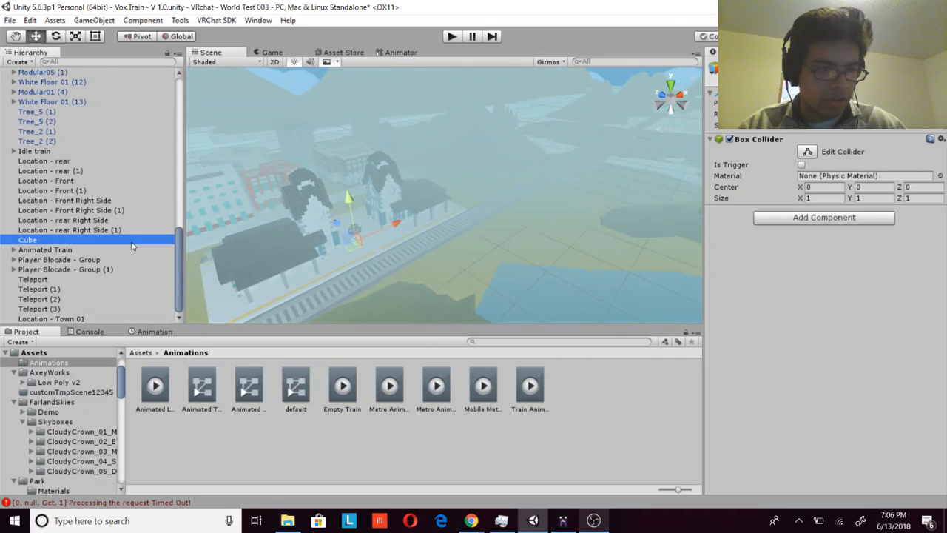
key(ctrl+d)
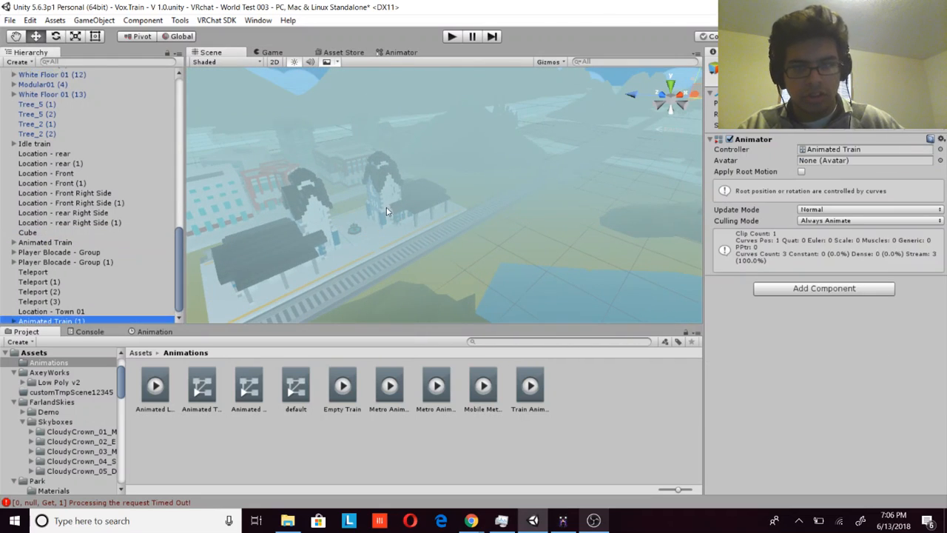
right_drag(389, 210, 500, 167)
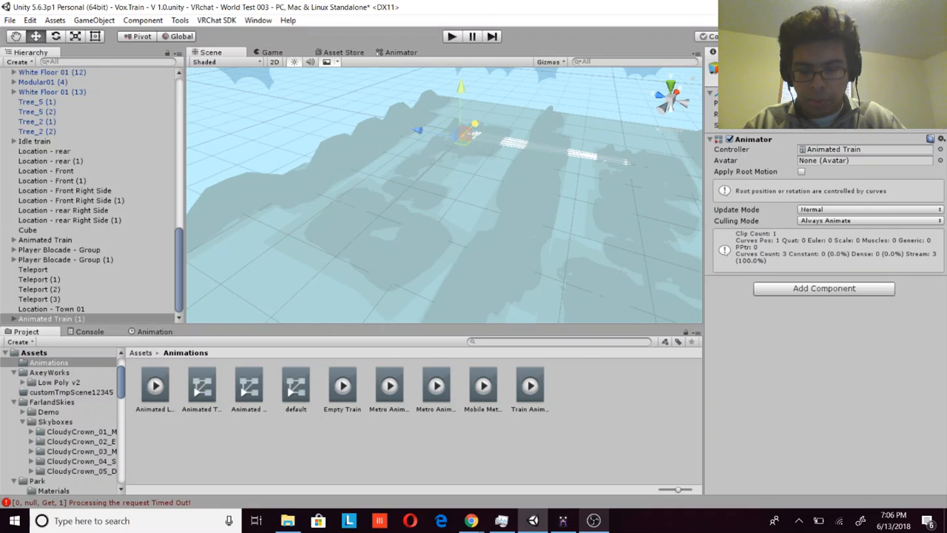
key(w)
right_drag(625, 164, 525, 173)
key(w)
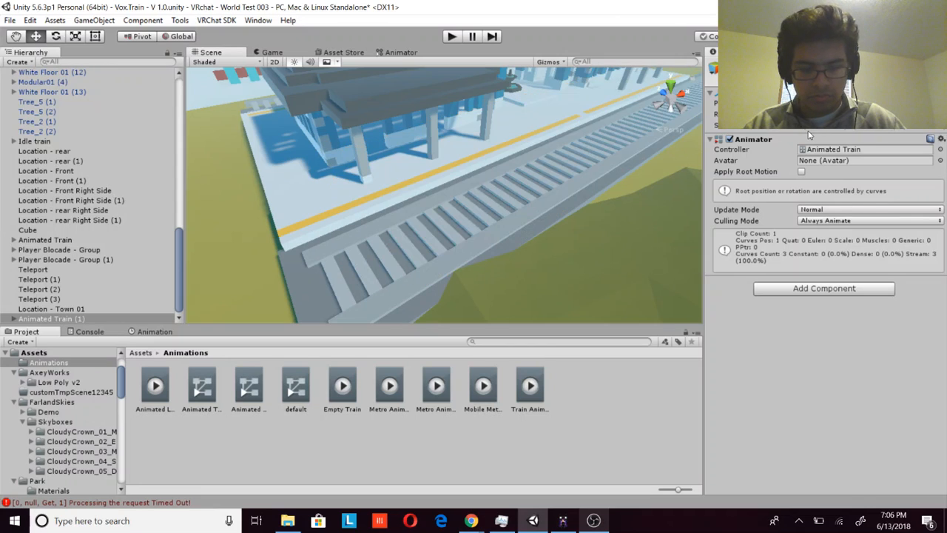
key(a)
right_drag(611, 177, 575, 181)
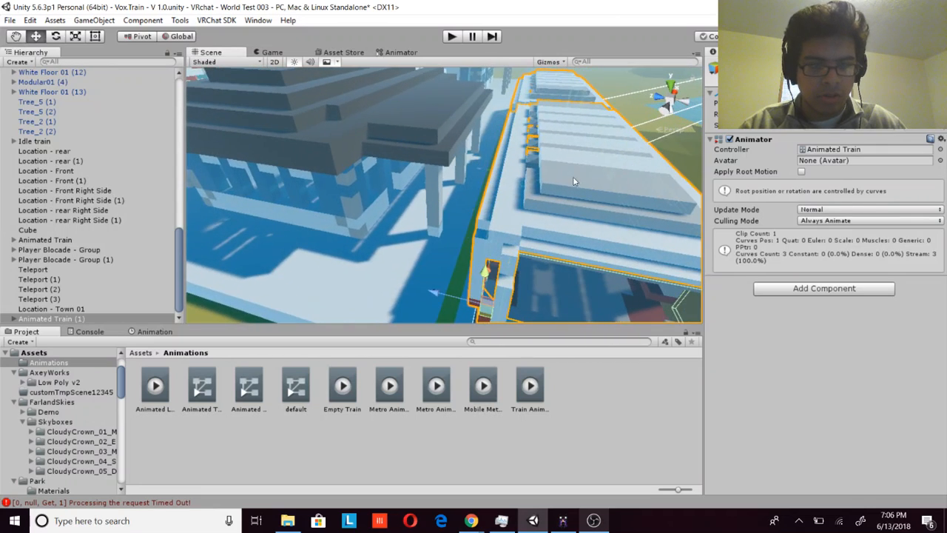
Step: Preview the Animated Train (1) position animation at its 50:00 keyframe
click(123, 310)
click(123, 318)
click(134, 332)
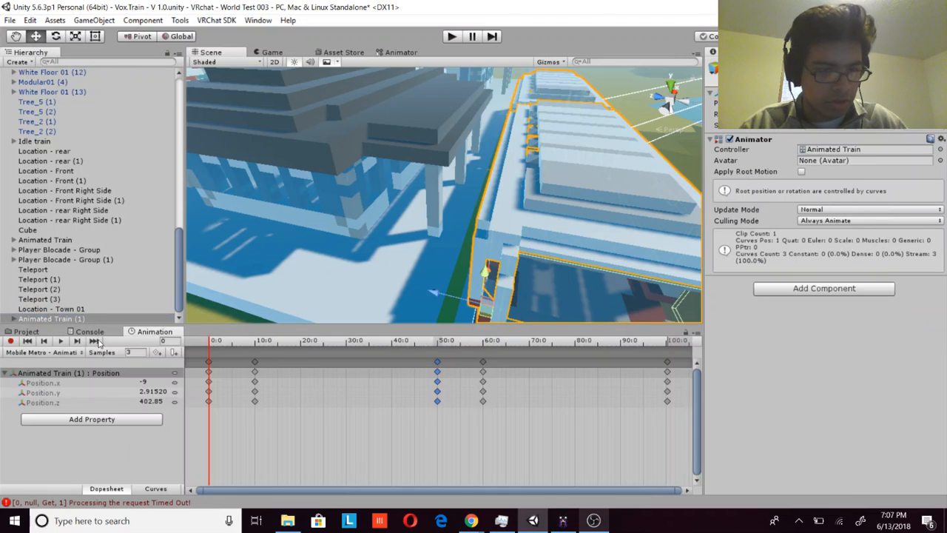
click(78, 341)
click(79, 341)
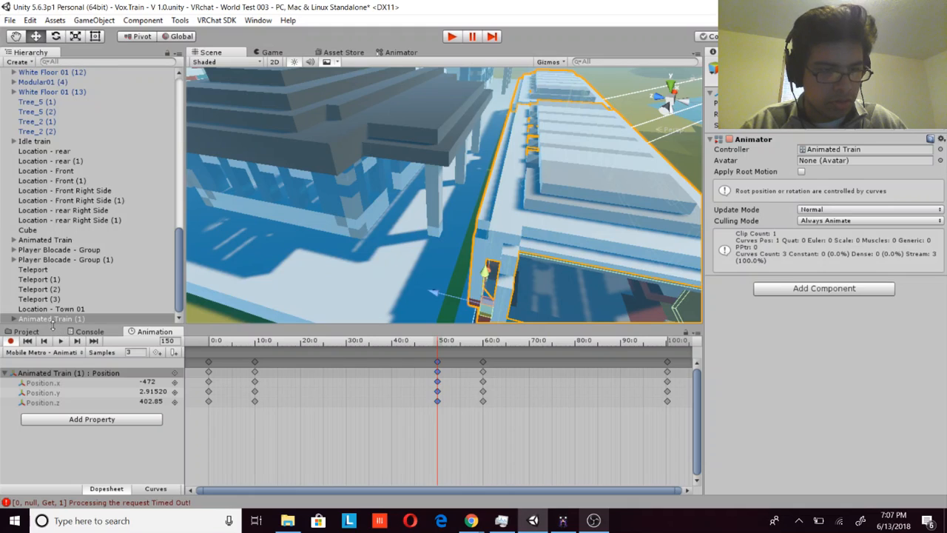
Step: Inspect the Location - Town 01, Teleport, Idle train and Animated Train (1) objects and how they relate at the platform
click(27, 331)
click(97, 309)
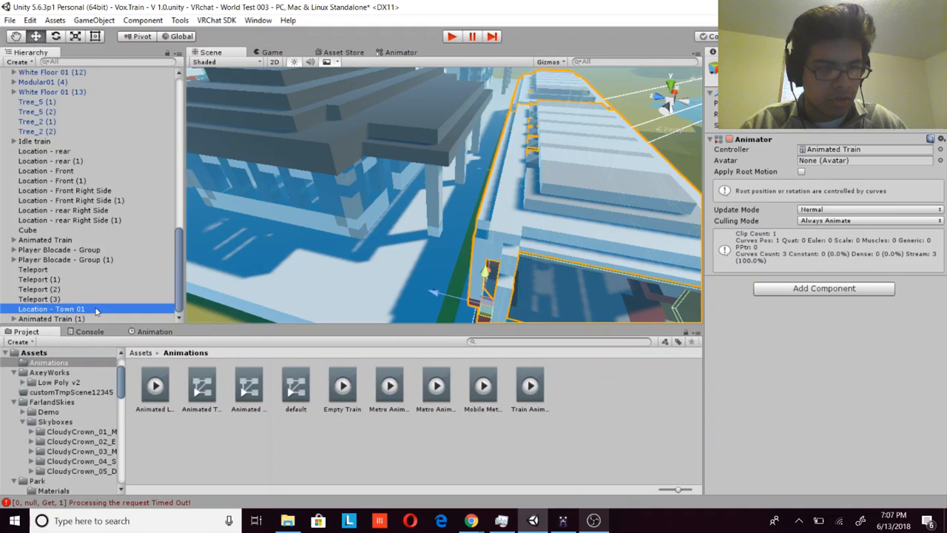
click(101, 270)
click(95, 303)
click(95, 308)
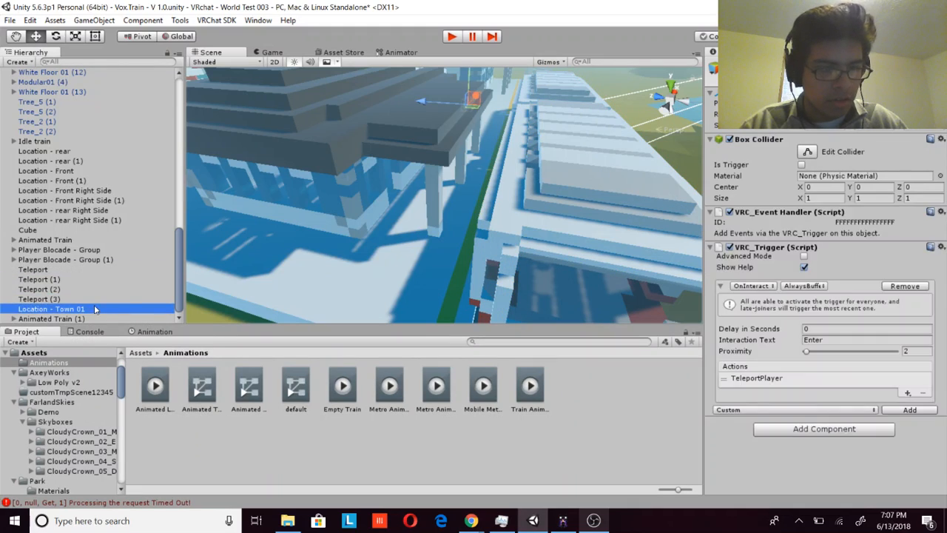
right_drag(425, 216, 467, 215)
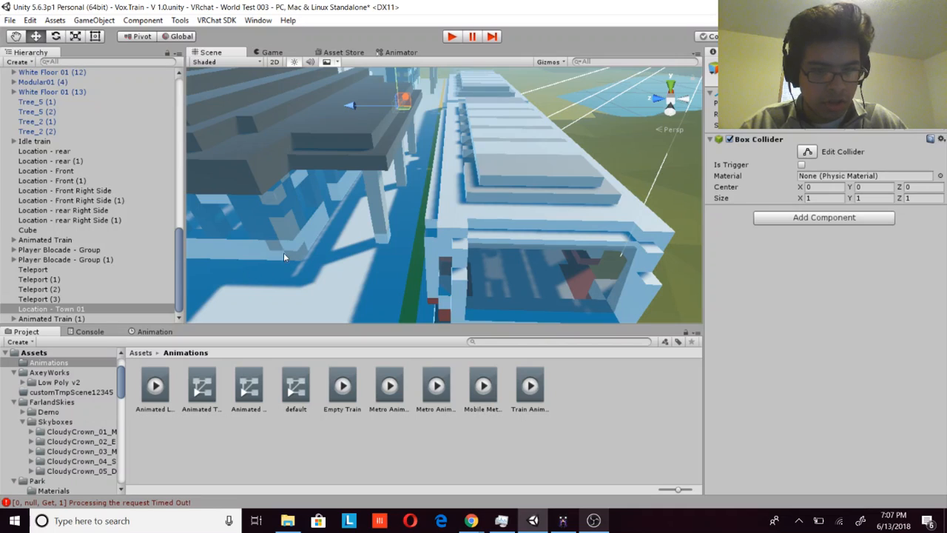
click(491, 216)
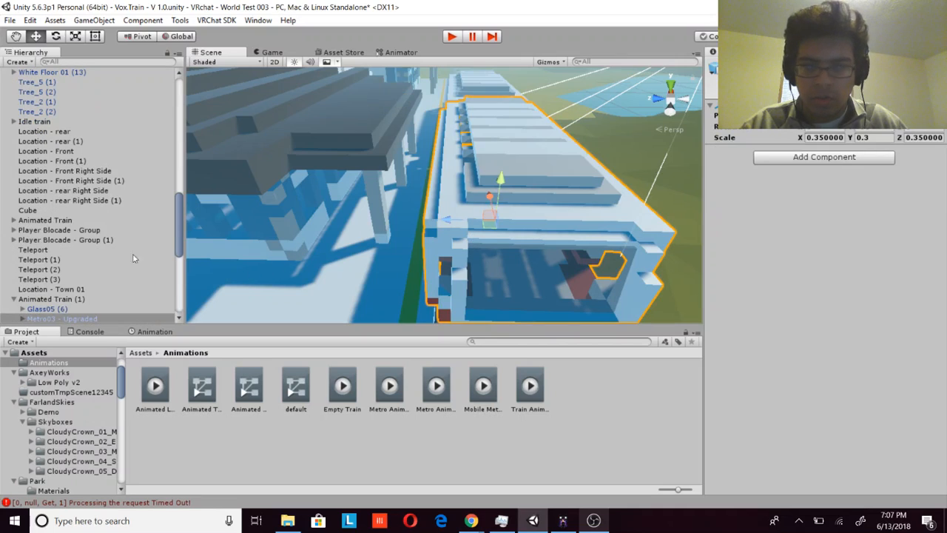
click(37, 122)
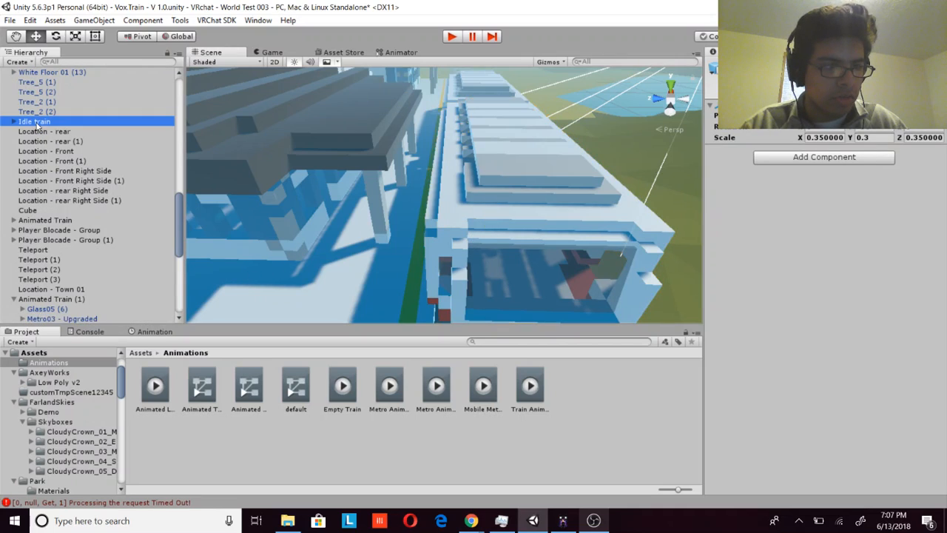
click(14, 121)
click(13, 121)
click(14, 298)
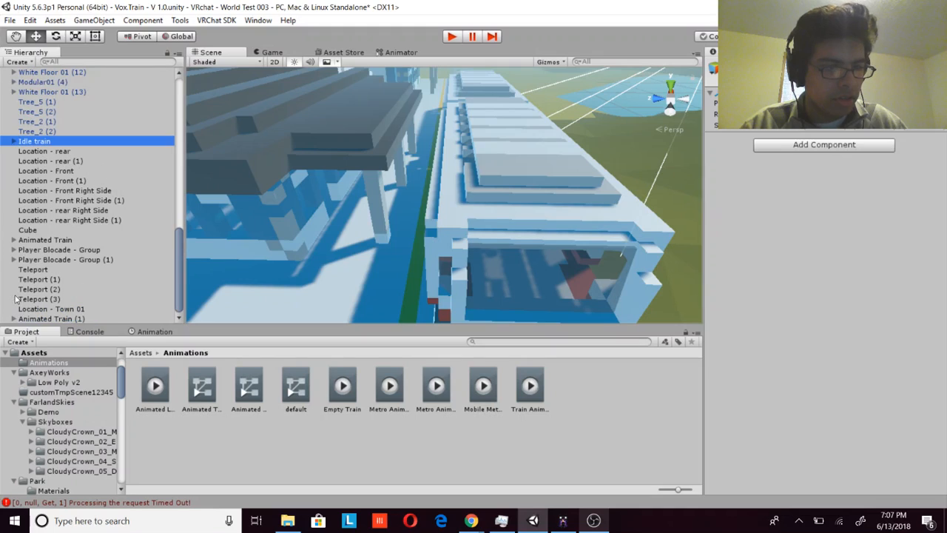
click(28, 318)
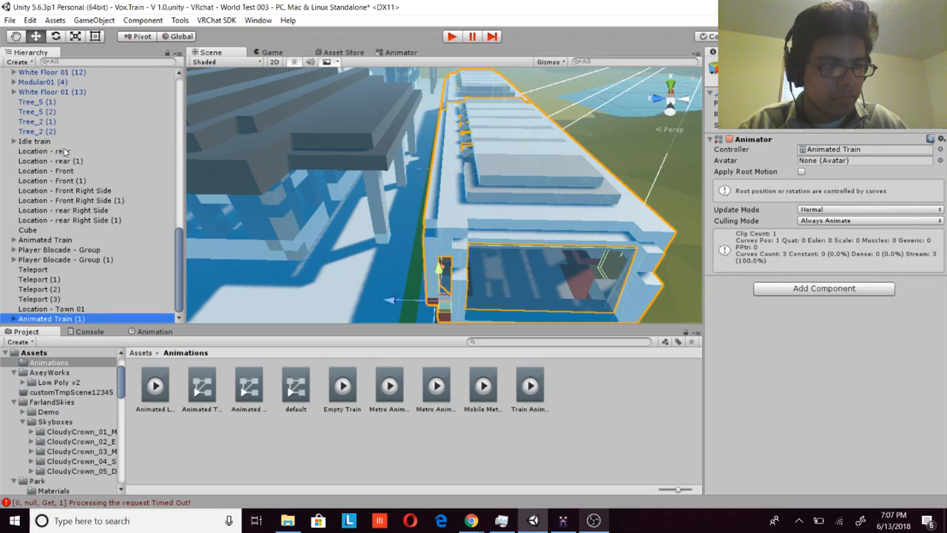
Step: Move the Location - Town 01 collider onto the platform beside the train and set its Y scale to 0.5
double_click(76, 309)
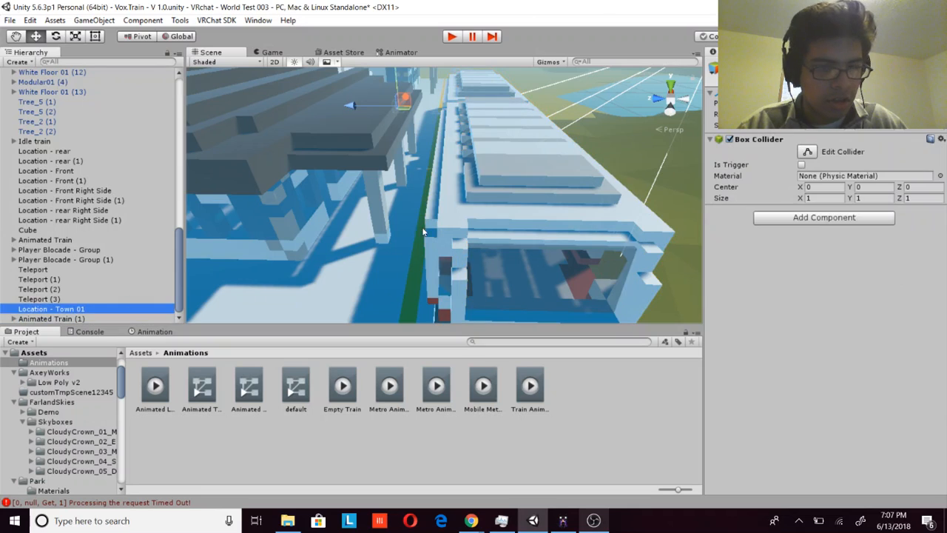
key(w)
right_drag(537, 217, 529, 227)
right_drag(474, 240, 523, 246)
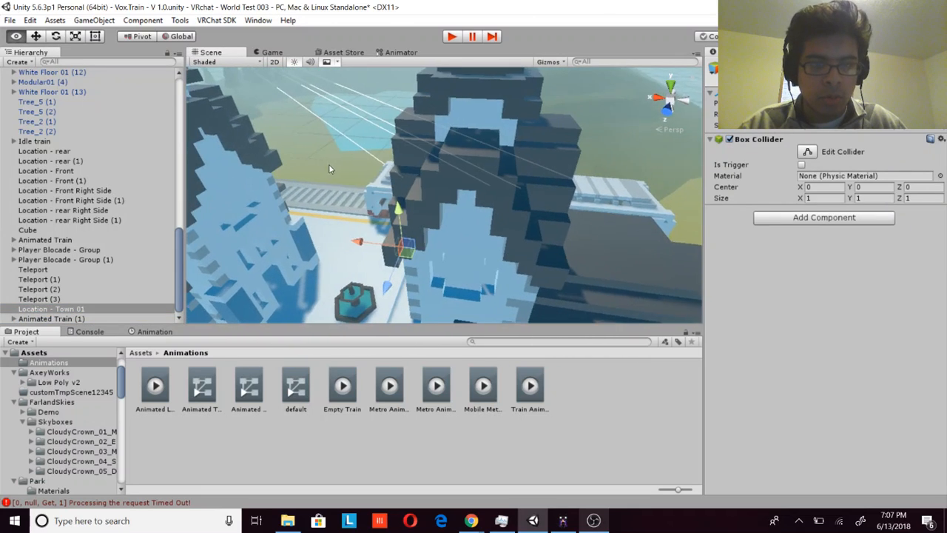
key(w)
right_drag(328, 170, 402, 230)
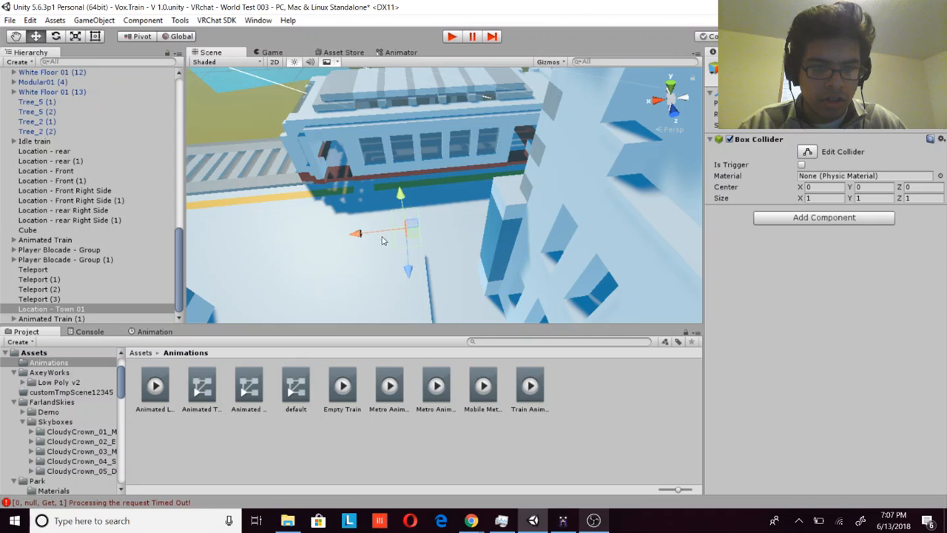
right_drag(408, 270, 375, 142)
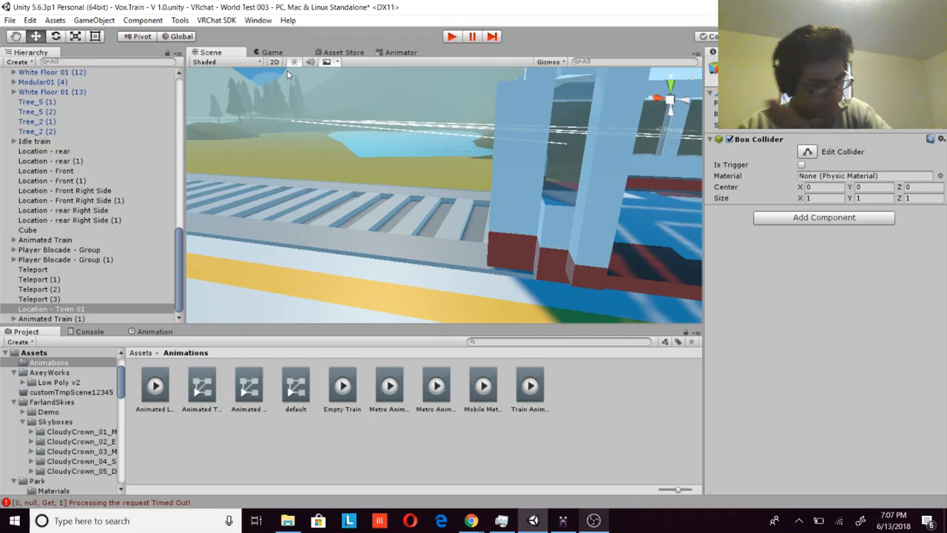
right_drag(348, 123, 492, 191)
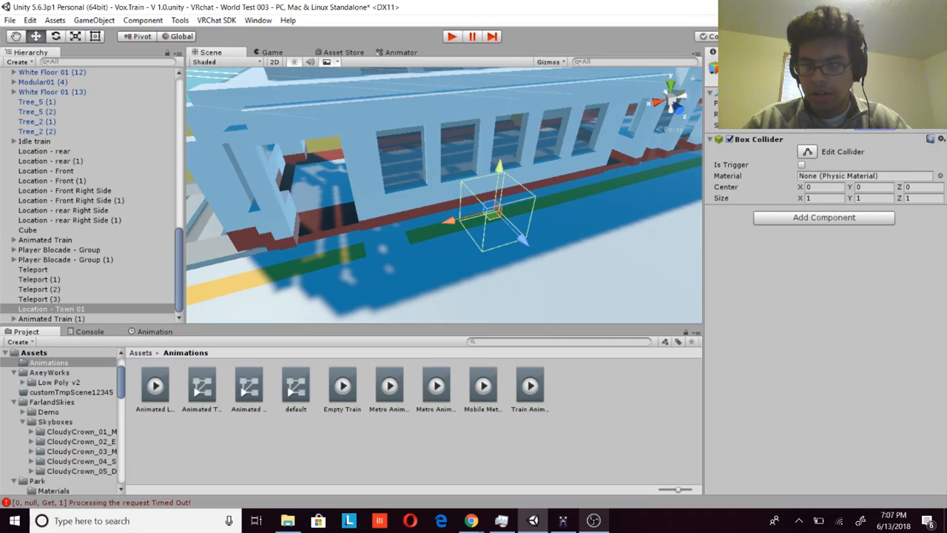
text(0.5)
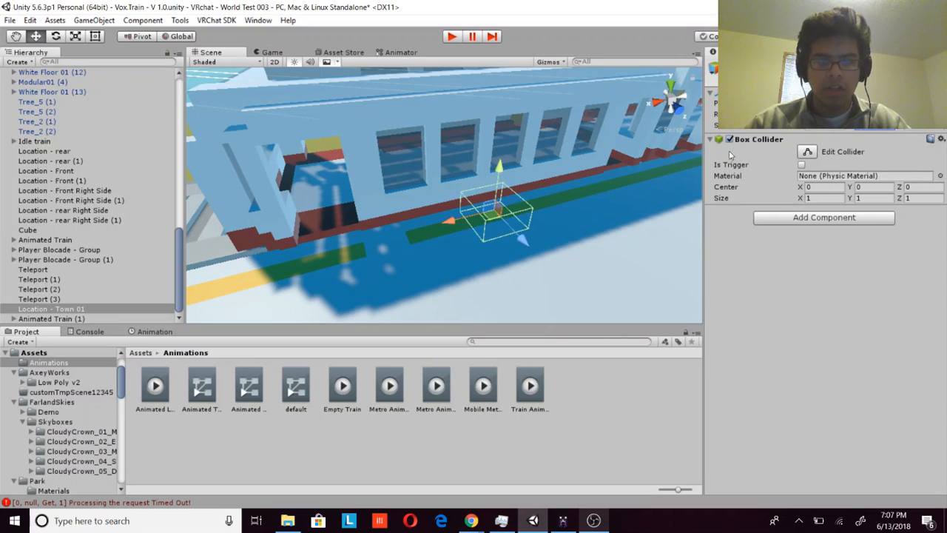
Step: Shift the Location - Town 01 collider along the platform edge and lower it onto the green strip in front of the train's end doorway
right_drag(608, 177, 482, 127)
right_drag(408, 136, 523, 207)
drag(523, 207, 414, 203)
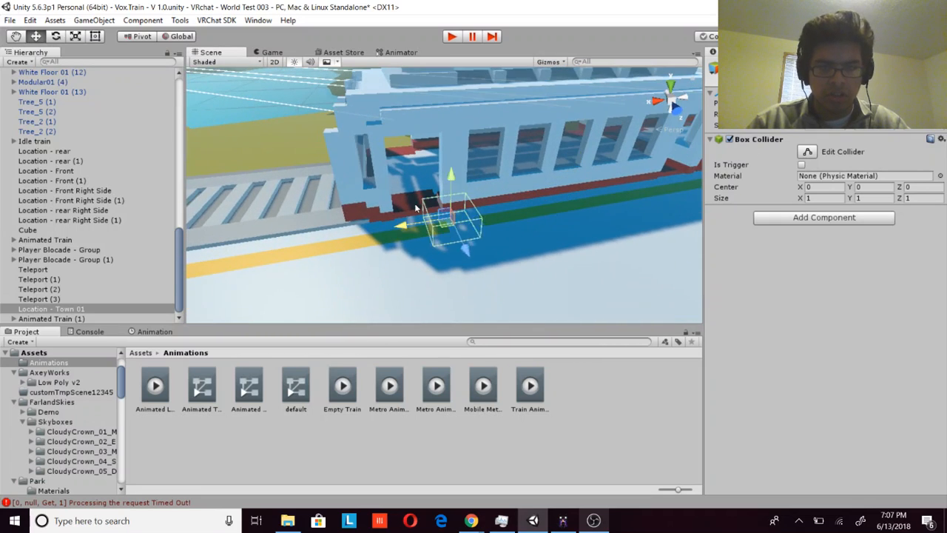
right_drag(414, 202, 491, 177)
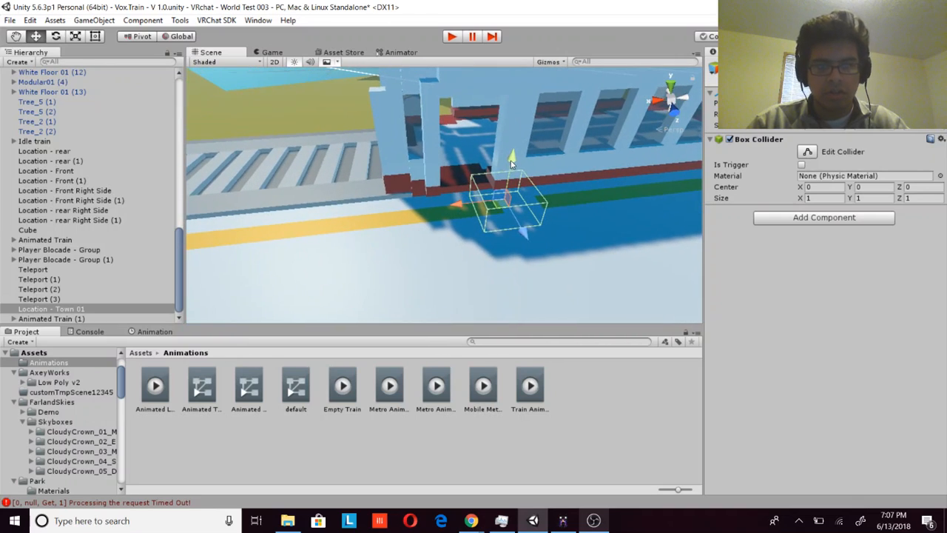
drag(510, 163, 511, 210)
drag(511, 282, 496, 247)
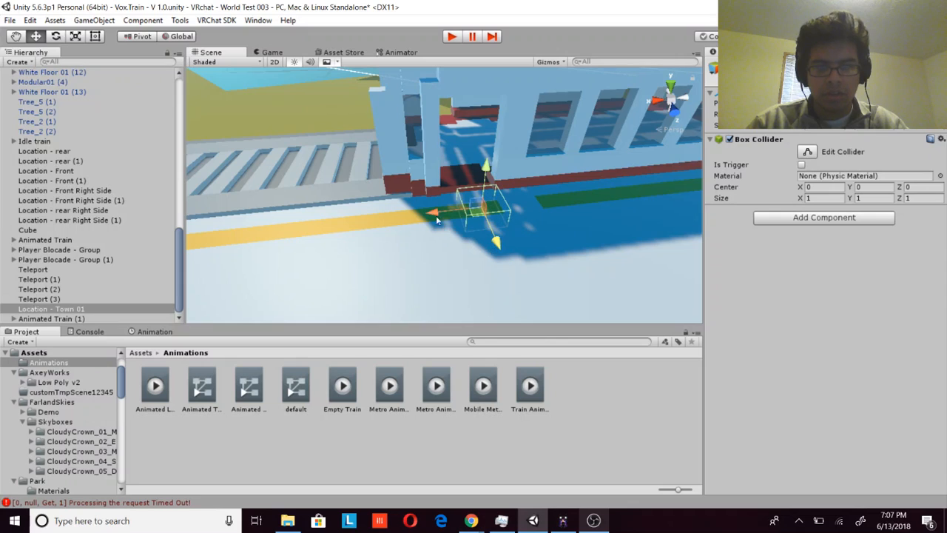
drag(480, 215, 468, 216)
key(w)
right_drag(467, 216, 486, 239)
drag(378, 229, 380, 231)
drag(423, 263, 422, 258)
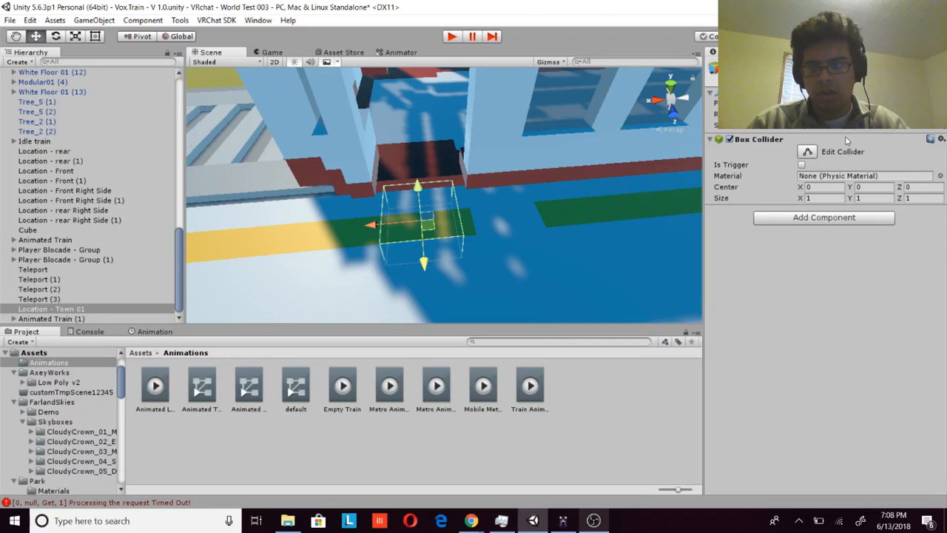
Step: Scale the Location - Town 01 collider to 1 in width and 0.5 in depth, and fine-tune its height at the doorway
text(.5)
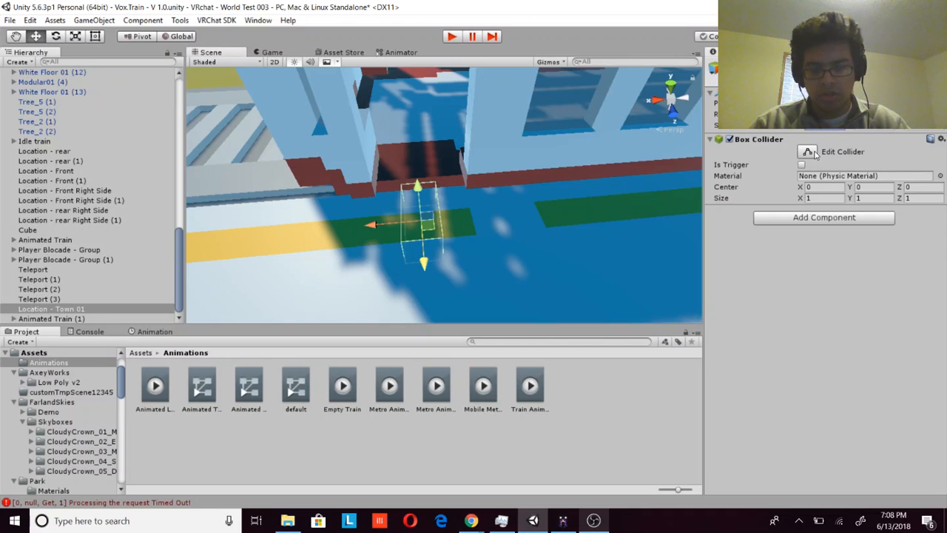
key(BackSpace)
key(BackSpace)
text(1.5)
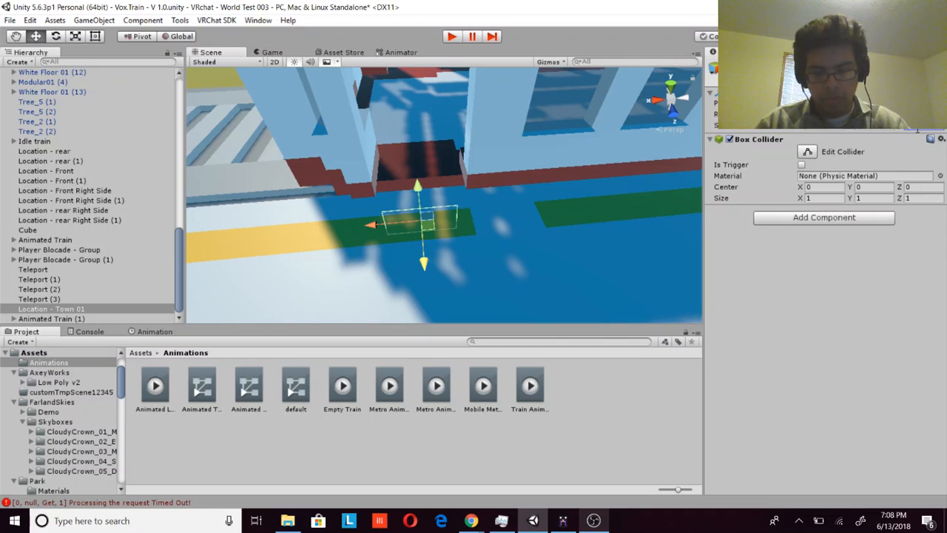
alt+drag(472, 139, 527, 170)
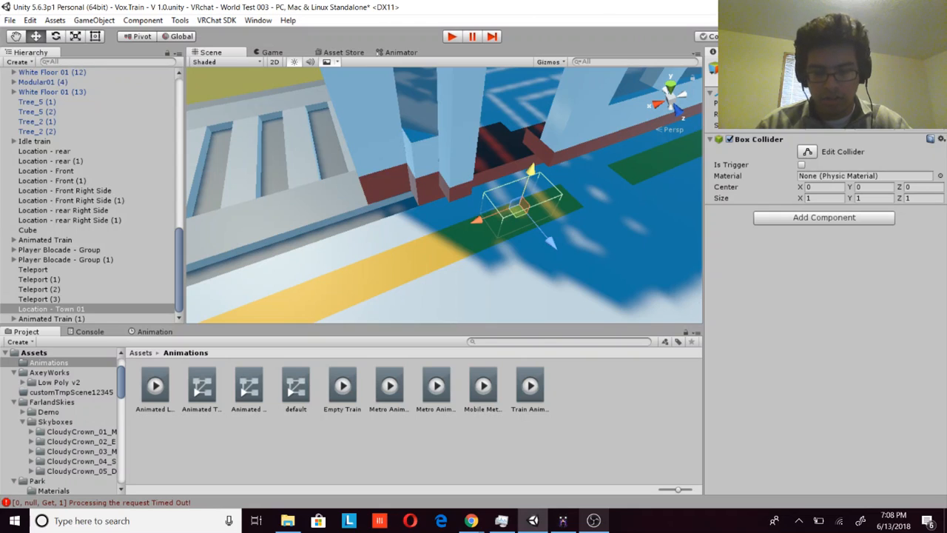
alt+drag(551, 196, 499, 153)
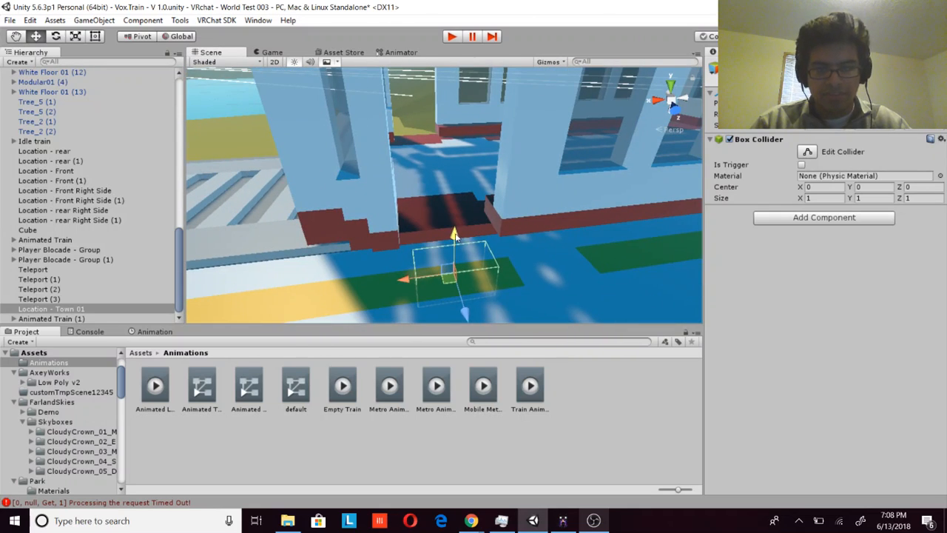
Step: Duplicate the Location - Town 01 collider and position the copy on the green strip in front of the train's next doorway
alt+drag(456, 236, 548, 149)
scroll(462, 238, down, 8)
key(ctrl+d)
key(w)
right_drag(548, 149, 605, 178)
key(a)
key(s)
right_drag(403, 178, 362, 229)
key(d)
key(w)
key(w)
key(s)
drag(350, 233, 375, 228)
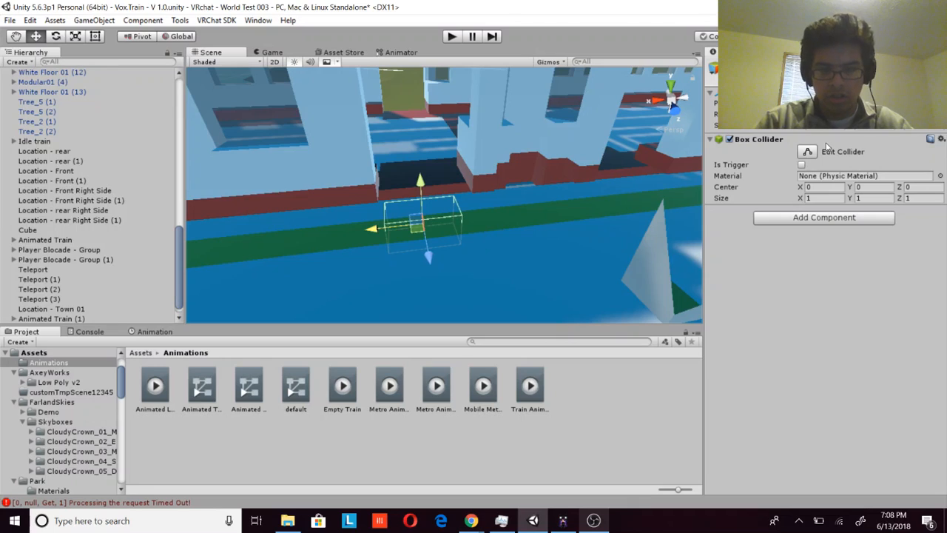
key(ctrl+z)
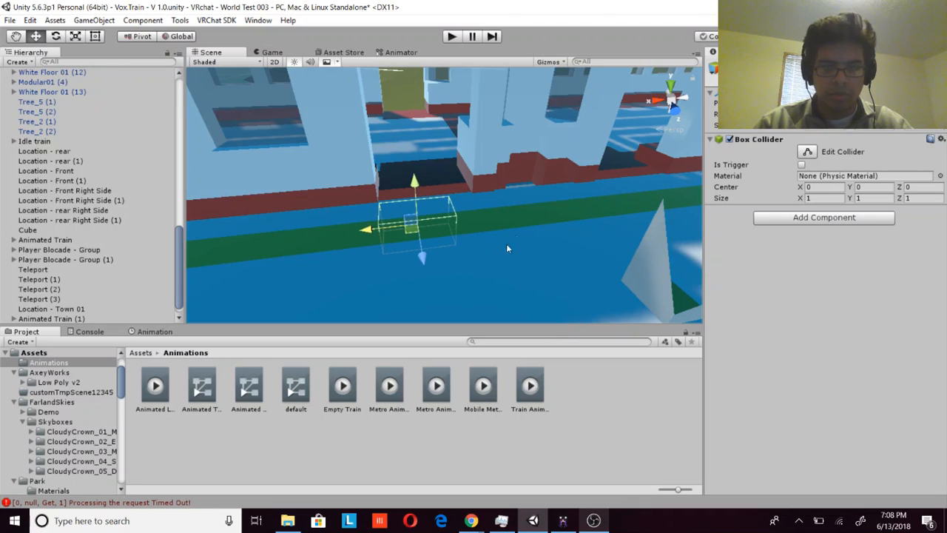
drag(372, 227, 384, 230)
Step: Duplicate the Location - Town 01 (1) collider and align the copy along the platform with the following train doorway
right_drag(517, 250, 484, 265)
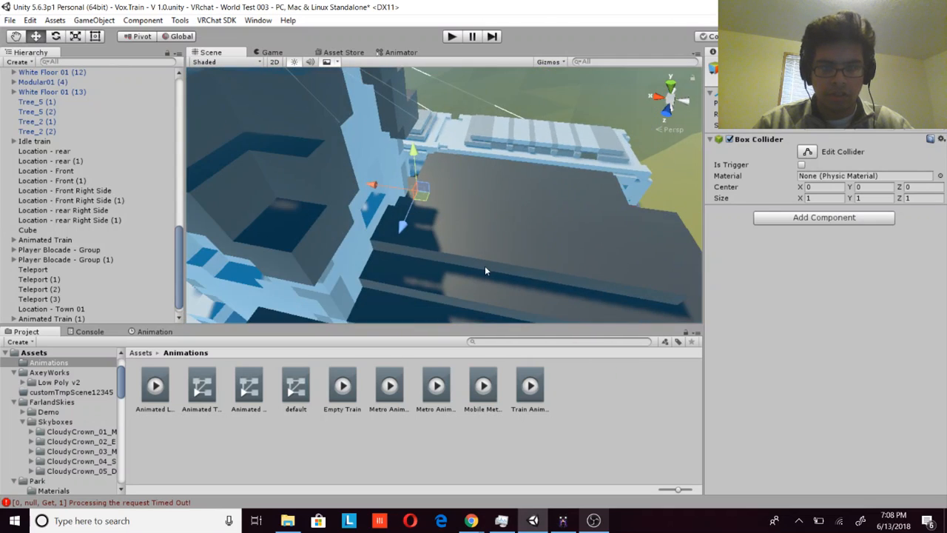
key(ctrl+d)
drag(381, 186, 437, 193)
mouse_move(436, 194)
right_down()
mouse_move(453, 183)
mouse_move(442, 211)
right_up()
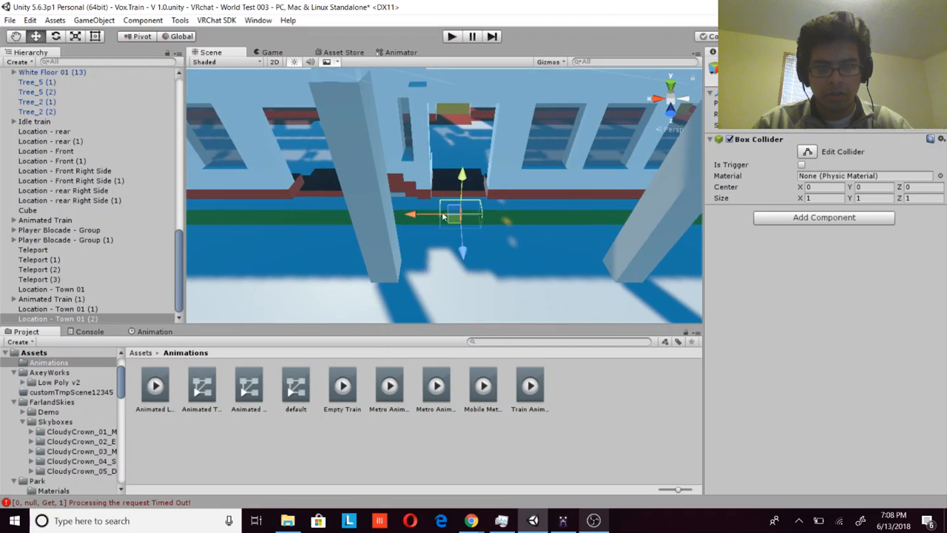
drag(429, 211, 416, 212)
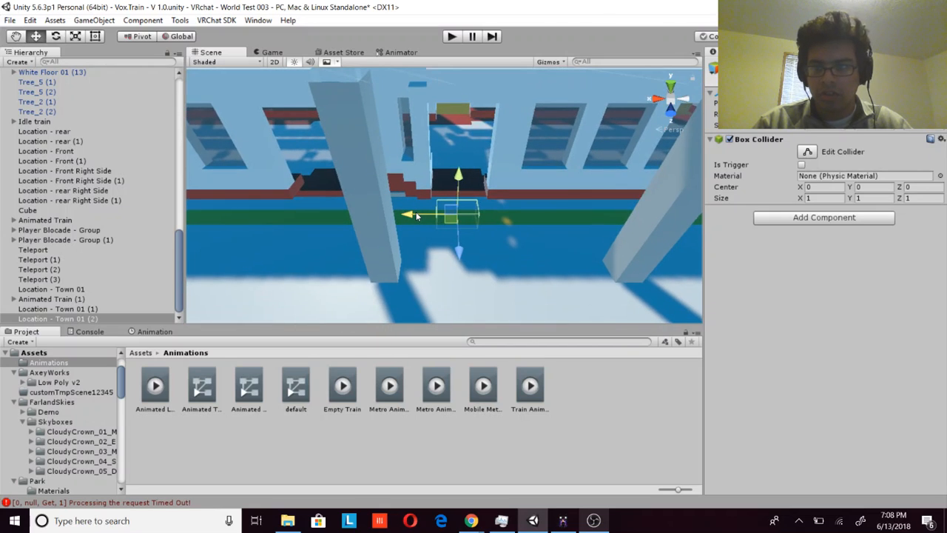
Step: Duplicate the Location - Town 01 (2) collider and place the copy at the train's last doorway near the platform's end
right_drag(416, 211, 452, 234)
key(ctrl+d)
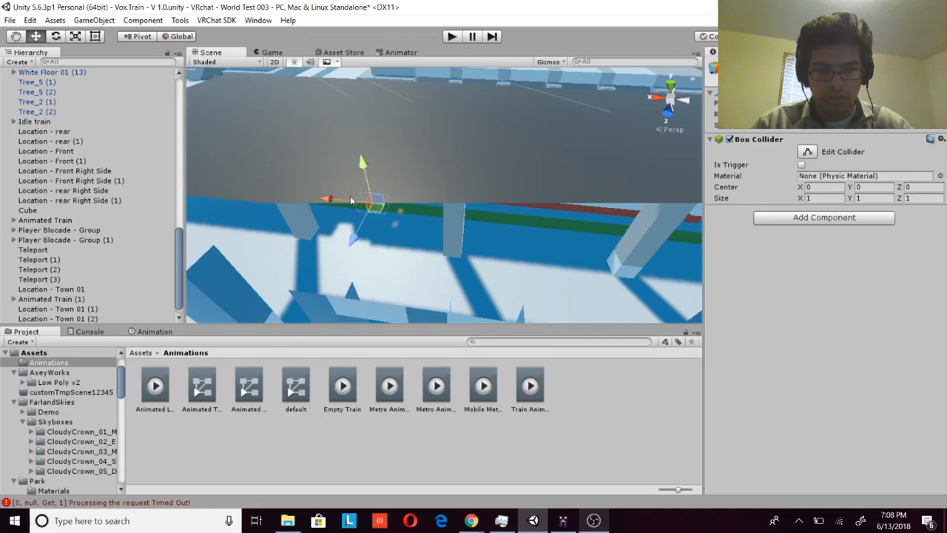
right_drag(354, 198, 405, 233)
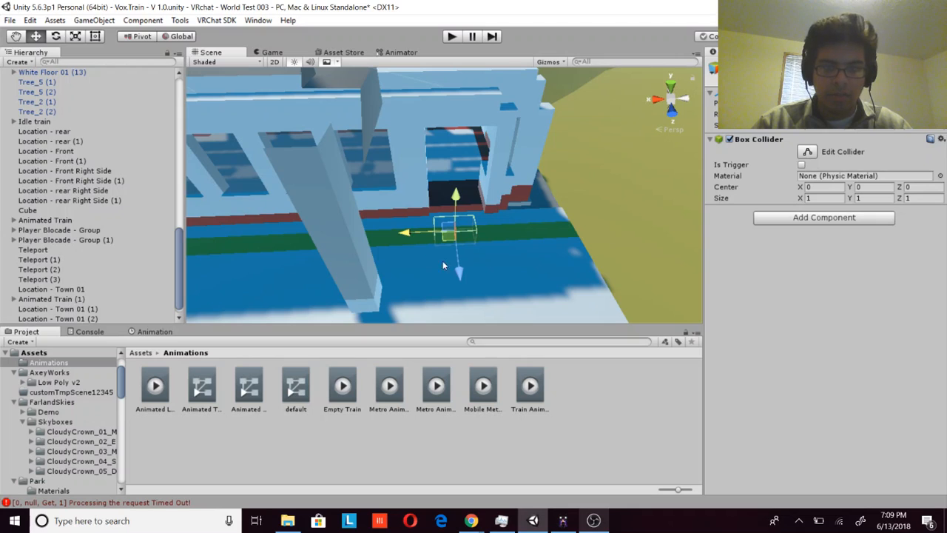
Step: Delete the Animated Train (1) object from the scene
right_drag(443, 265, 281, 291)
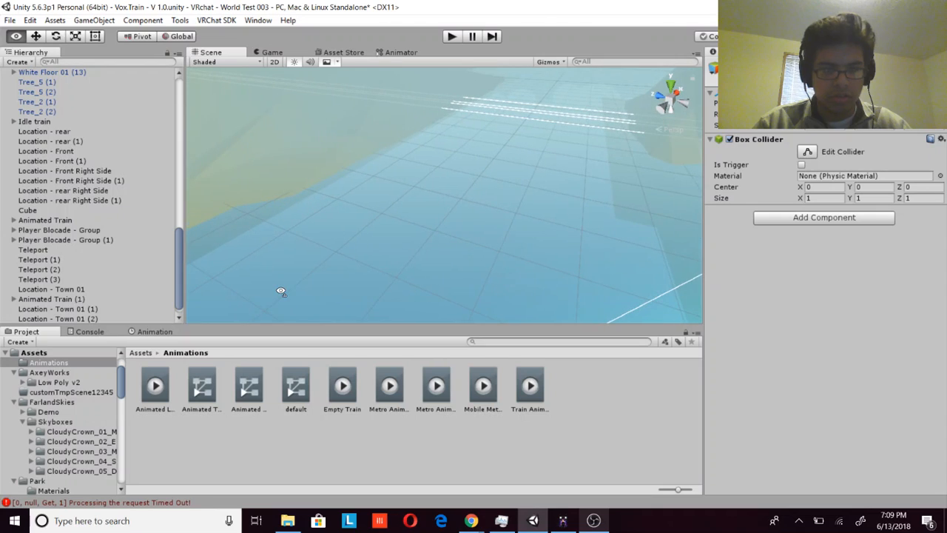
key(ctrl+d)
right_click(83, 289)
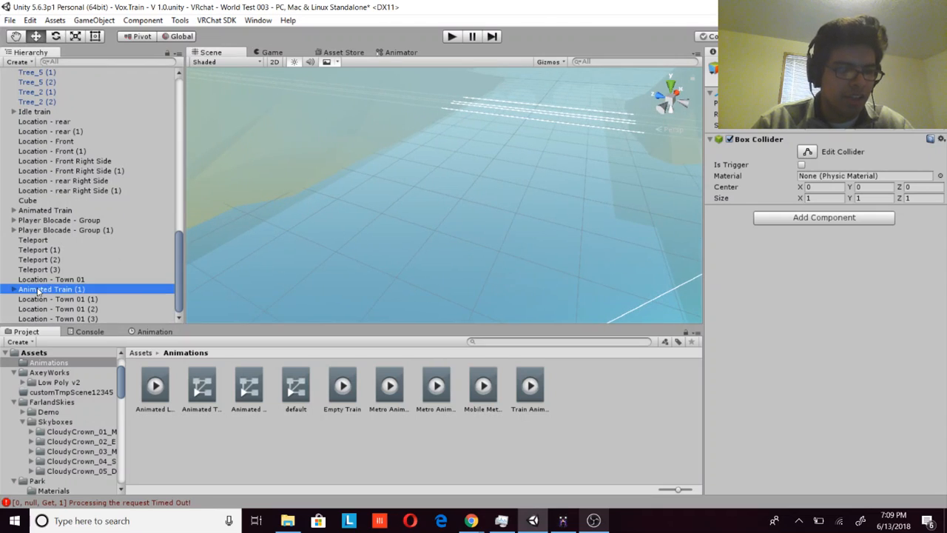
click(98, 139)
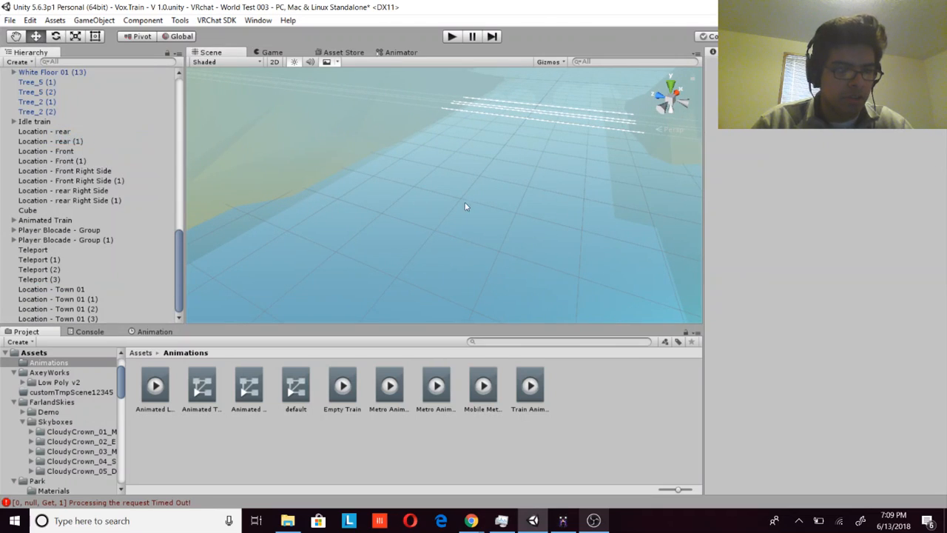
Step: Examine the Teleport objects at the train's inside doors and compare them with Location - Town 01 (3) to match doors to destinations
right_drag(348, 245, 556, 225)
right_drag(436, 225, 497, 228)
click(101, 281)
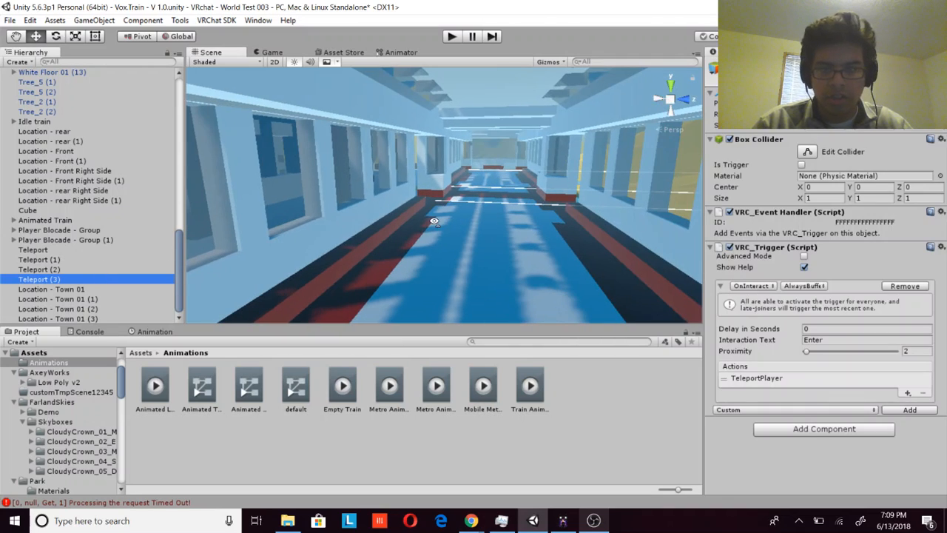
right_drag(434, 221, 441, 199)
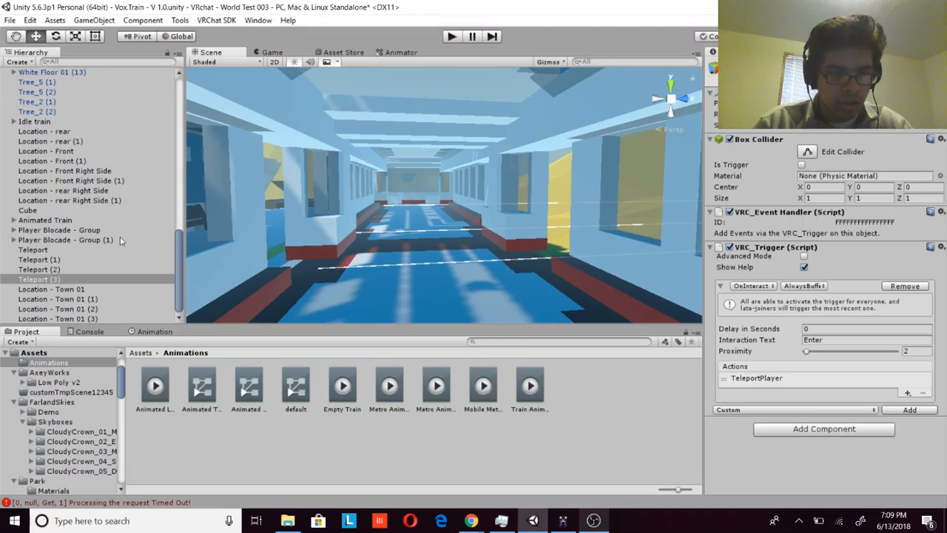
click(101, 270)
click(100, 260)
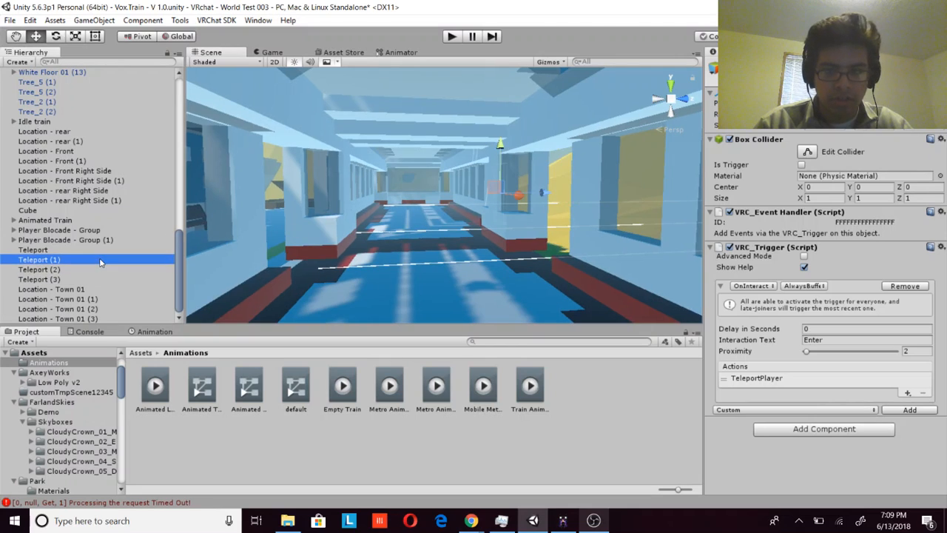
click(105, 278)
click(101, 261)
click(101, 250)
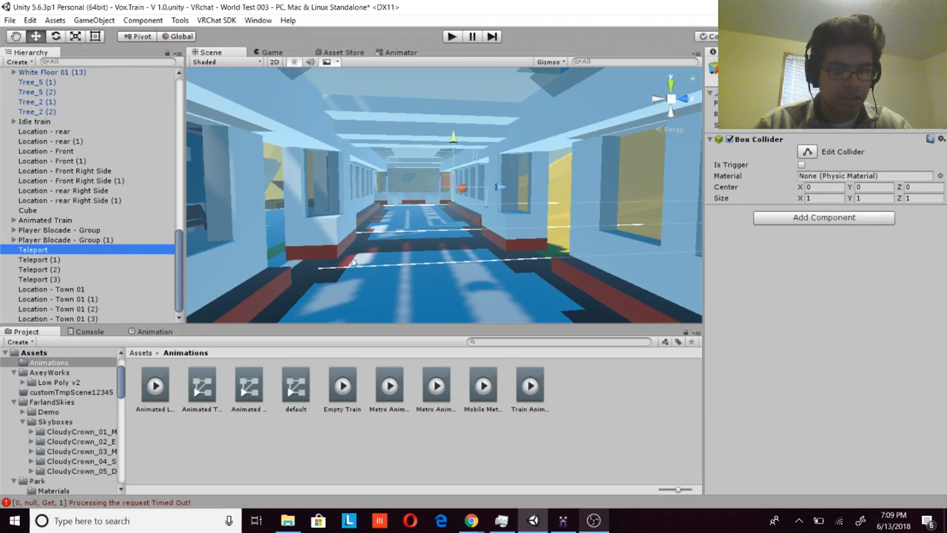
right_drag(334, 248, 564, 260)
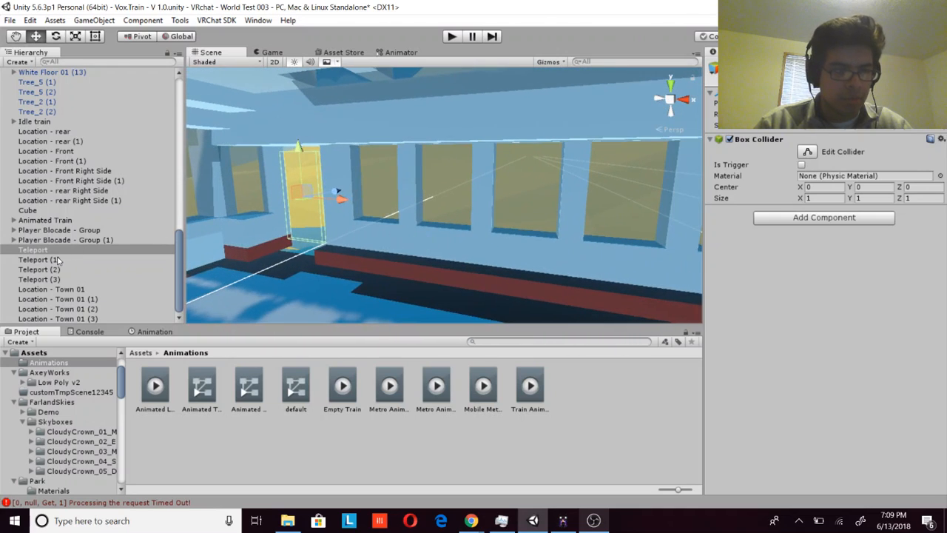
click(83, 319)
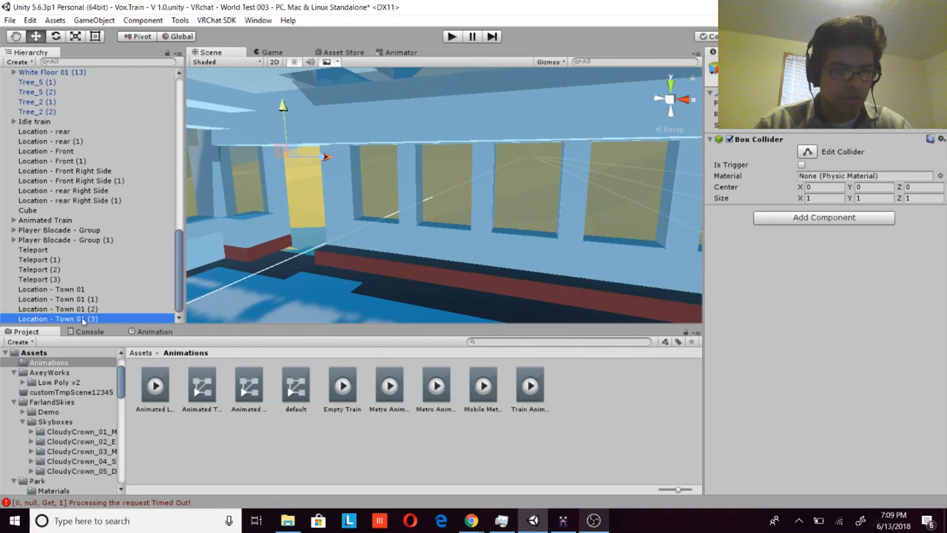
click(68, 251)
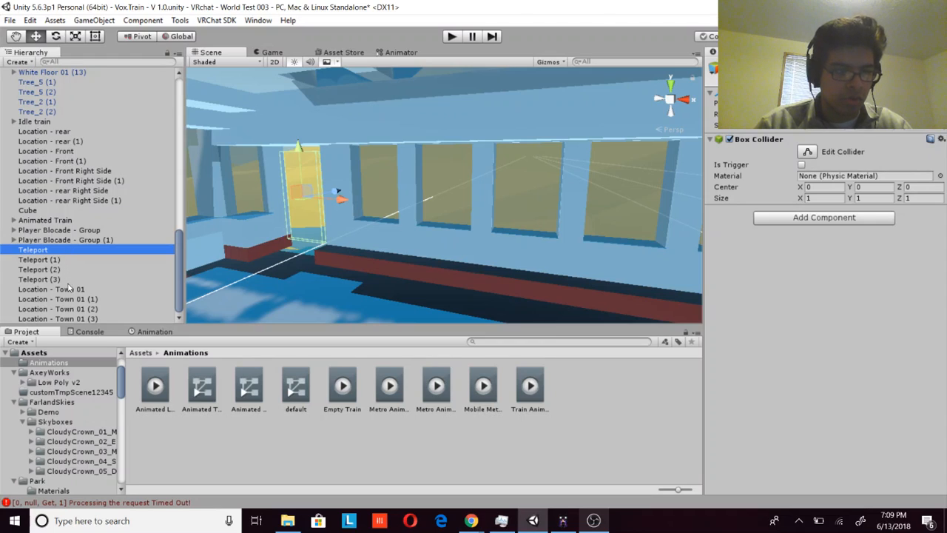
click(74, 319)
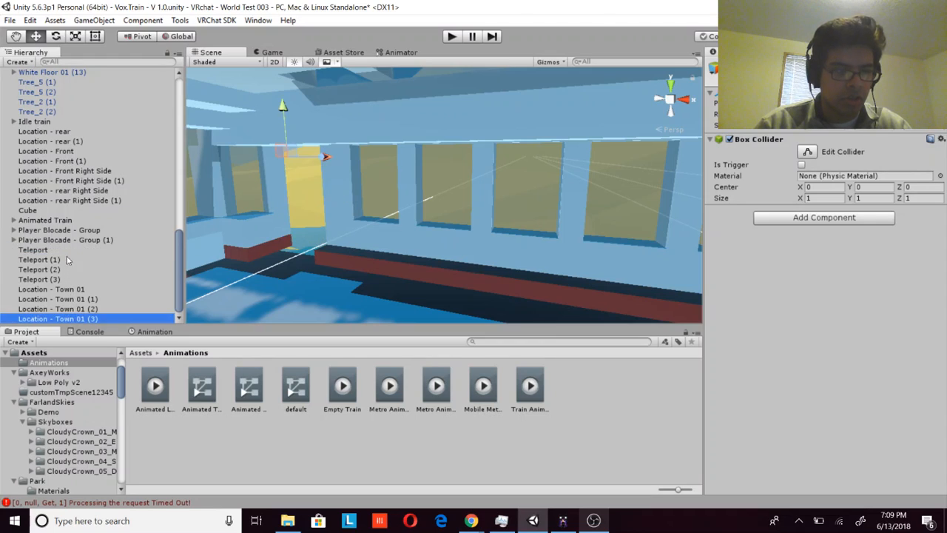
click(67, 239)
click(45, 250)
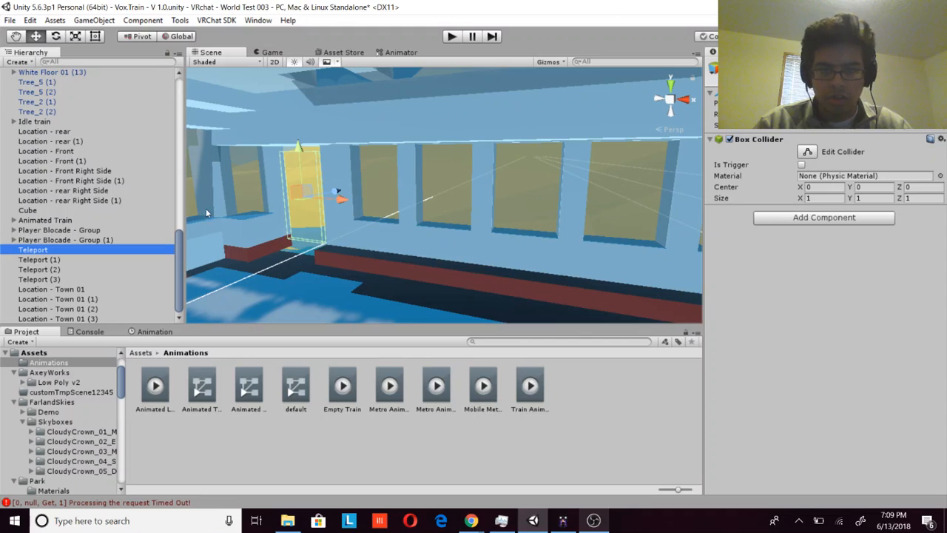
Step: Add a VRC_Trigger component to the Teleport object at the train door
click(96, 250)
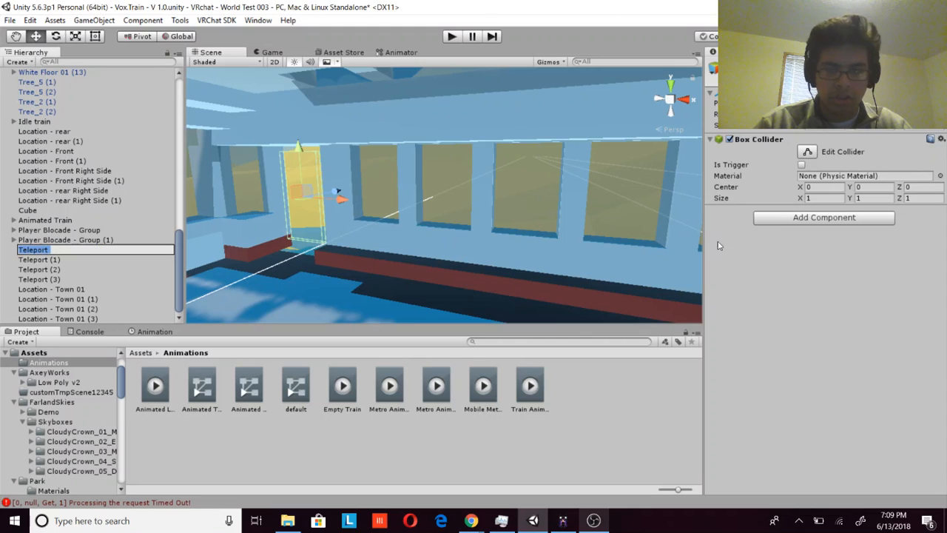
click(817, 218)
text(Vr)
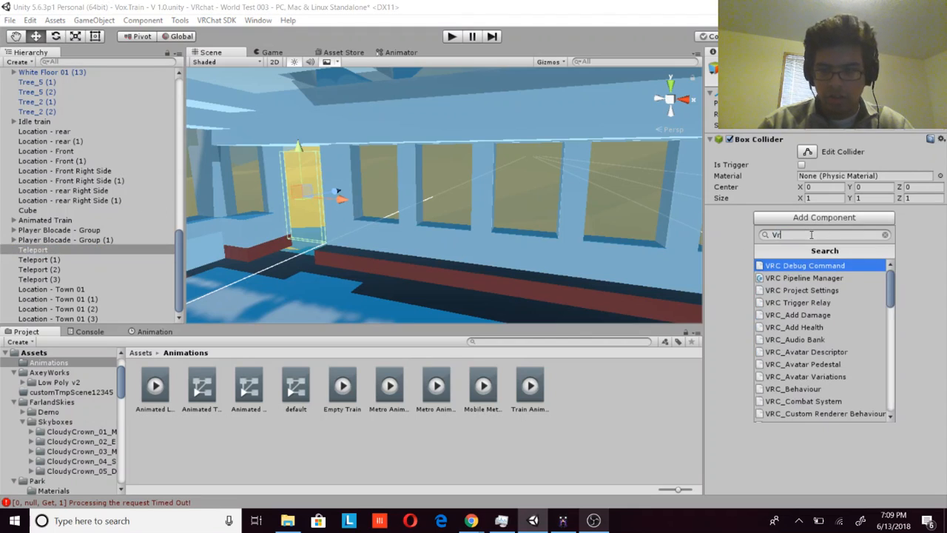
key(BackSpace)
text(Rc)
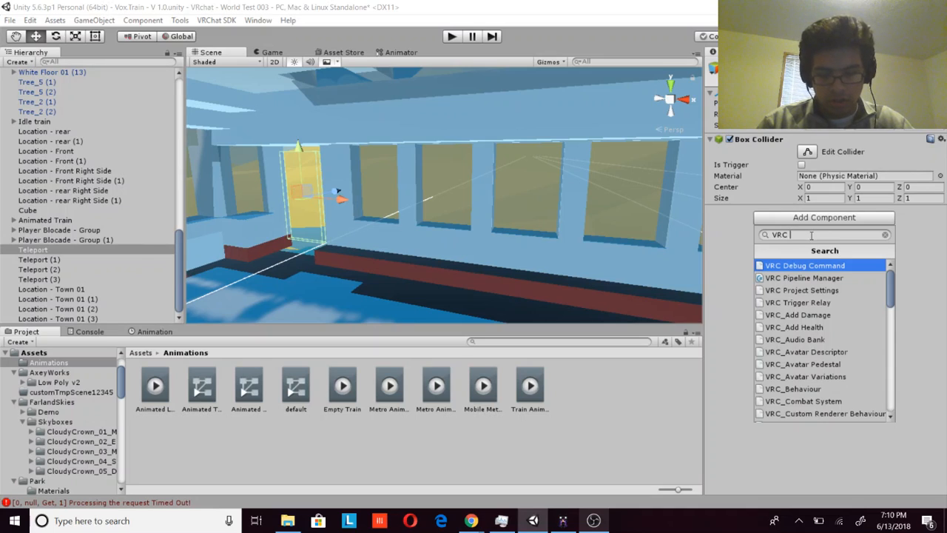
text(tr)
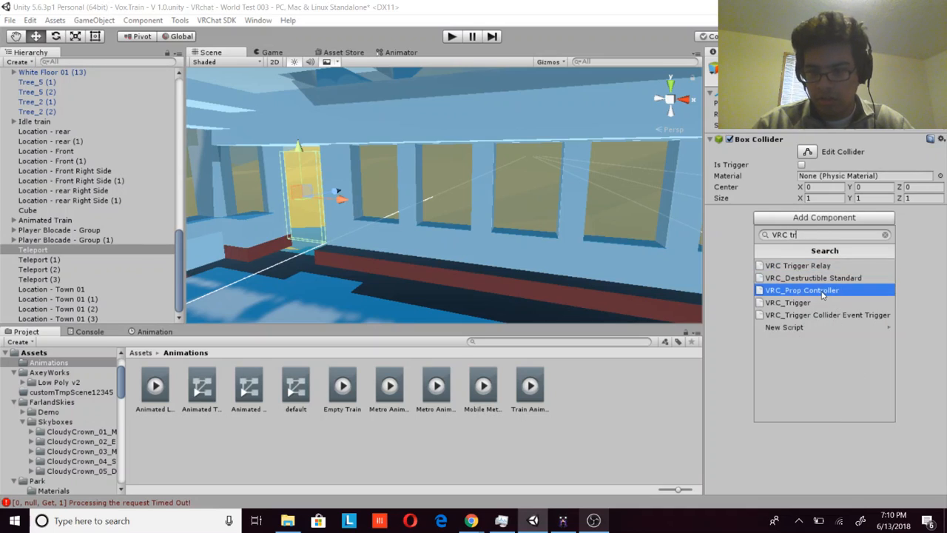
click(816, 302)
Step: Enable Advanced Mode on the Teleport object's VRC_Trigger and add an OnInteract trigger
click(790, 282)
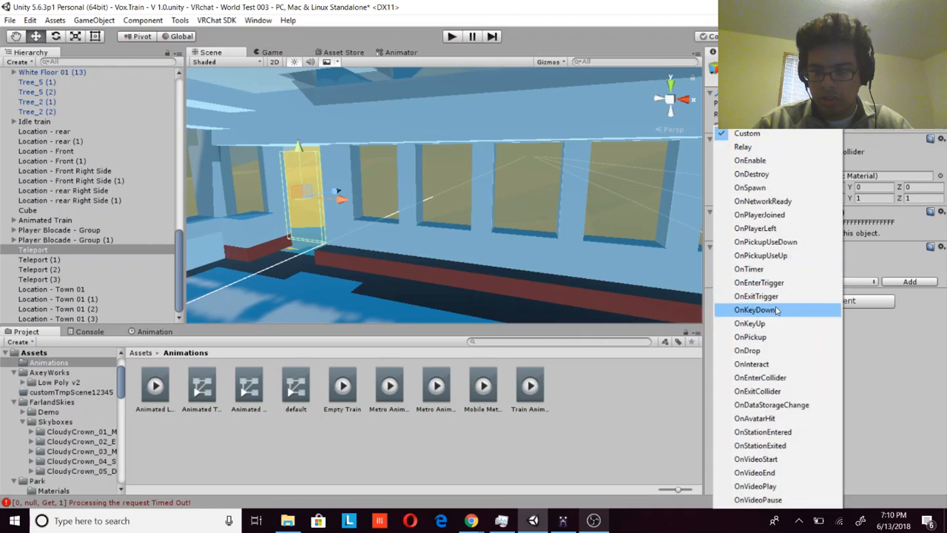
click(803, 256)
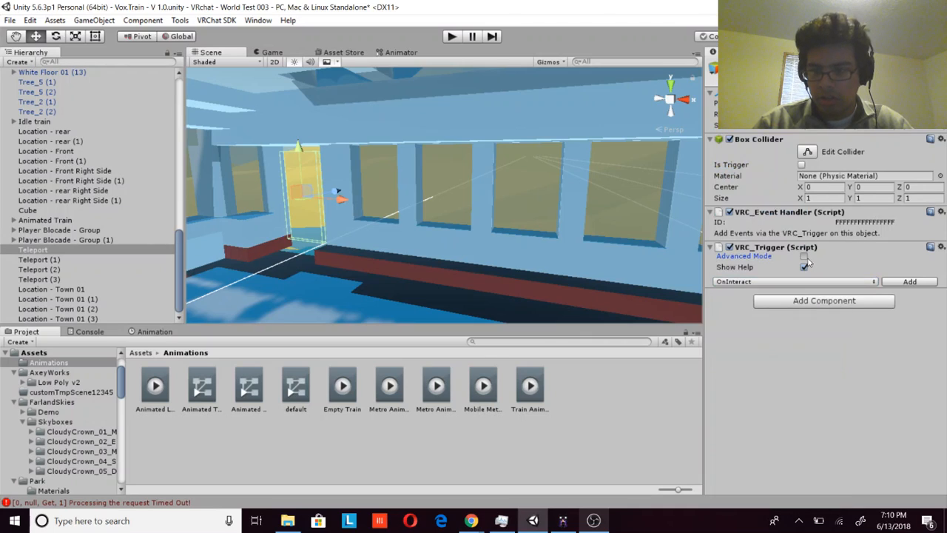
click(908, 282)
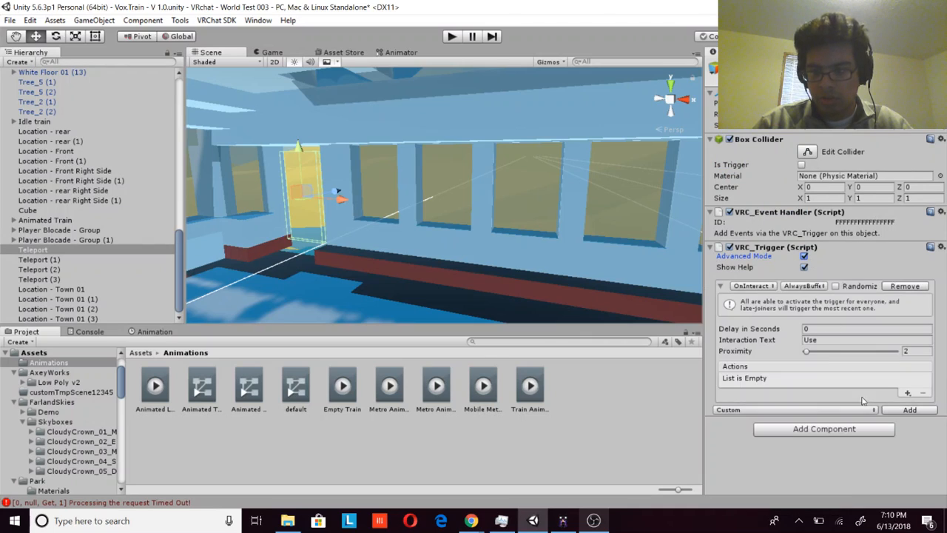
Step: Give the OnInteract trigger a TeleportPlayer action with Location - Town 01 (3) from the scene as its receiver
click(907, 393)
mouse_move(904, 402)
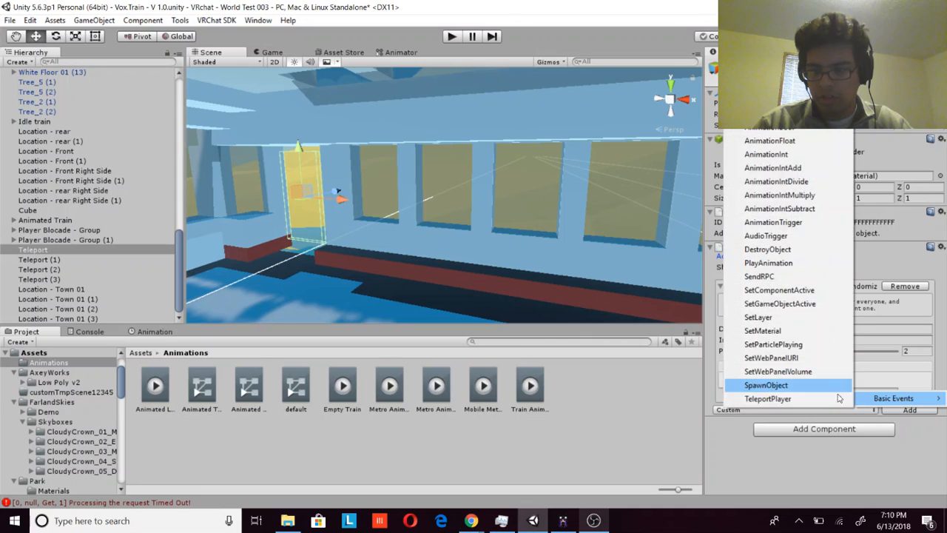
click(839, 398)
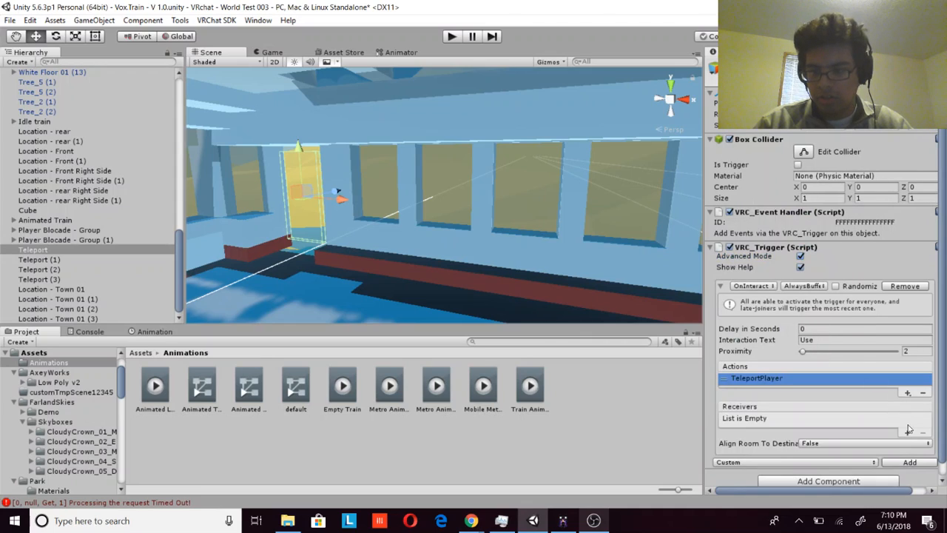
click(908, 430)
click(924, 420)
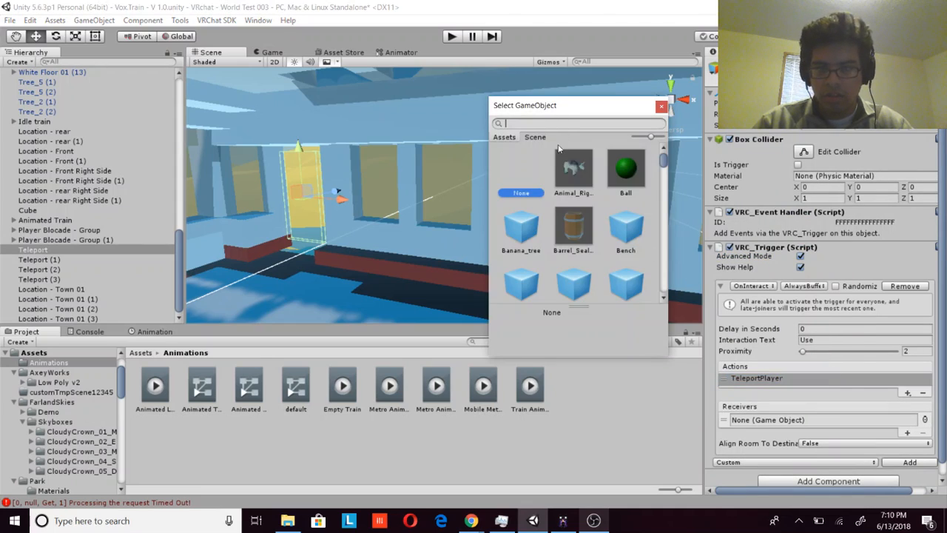
click(540, 138)
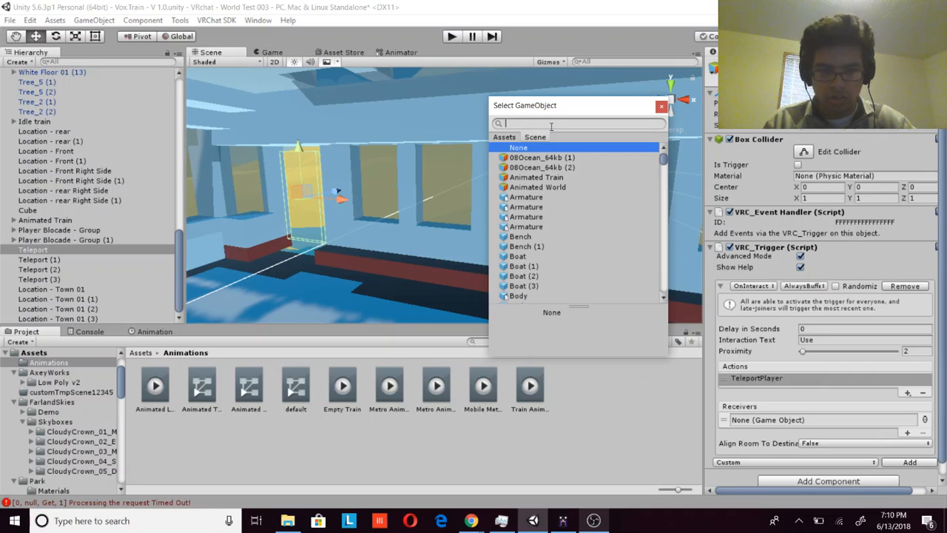
text(Locatui)
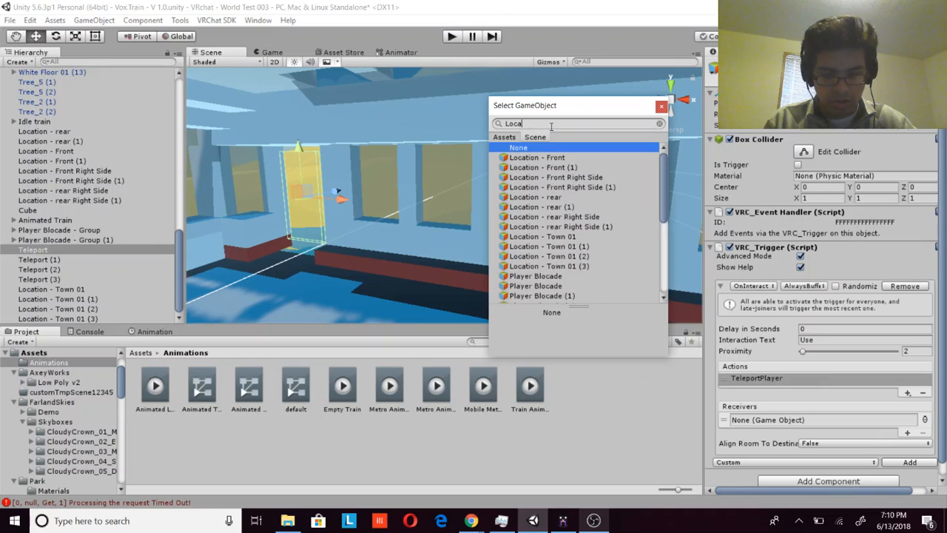
key(BackSpace)
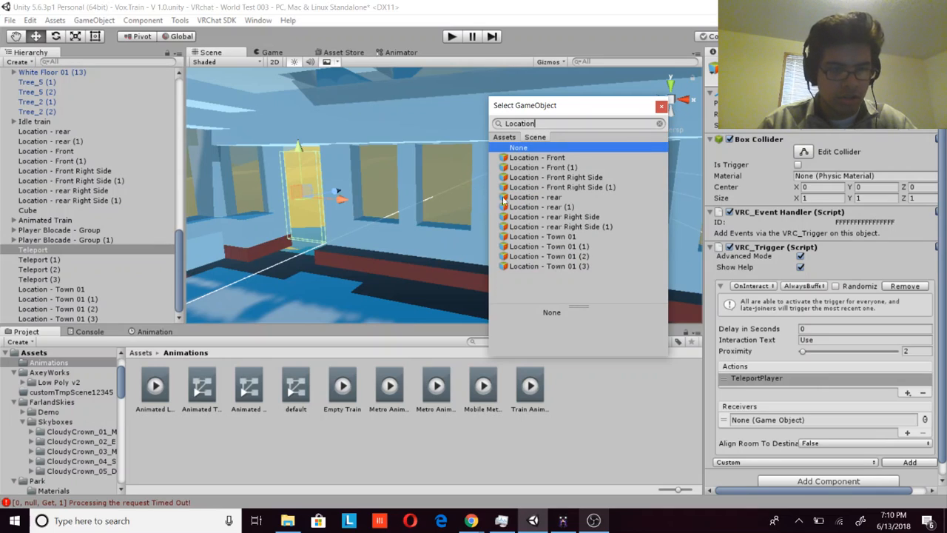
double_click(548, 267)
Step: Set the teleport action's Align Room To Destination to Toggle and the trigger's Interaction Text to Exit
right_drag(475, 190, 525, 183)
click(897, 443)
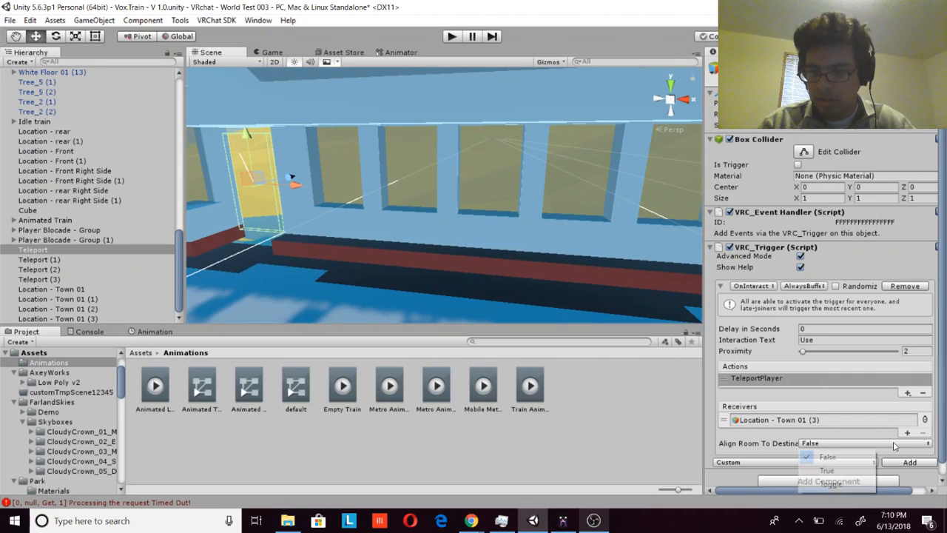
click(828, 484)
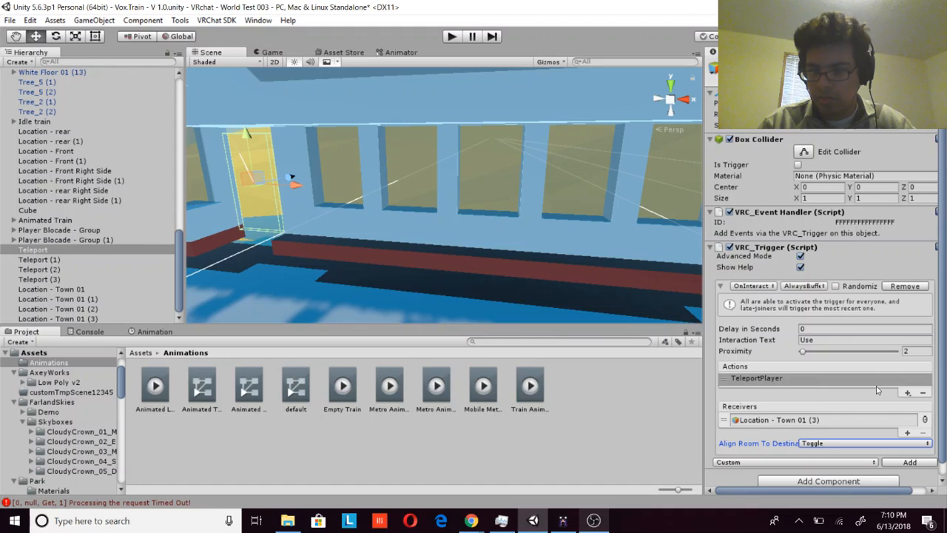
click(862, 338)
text(Exit)
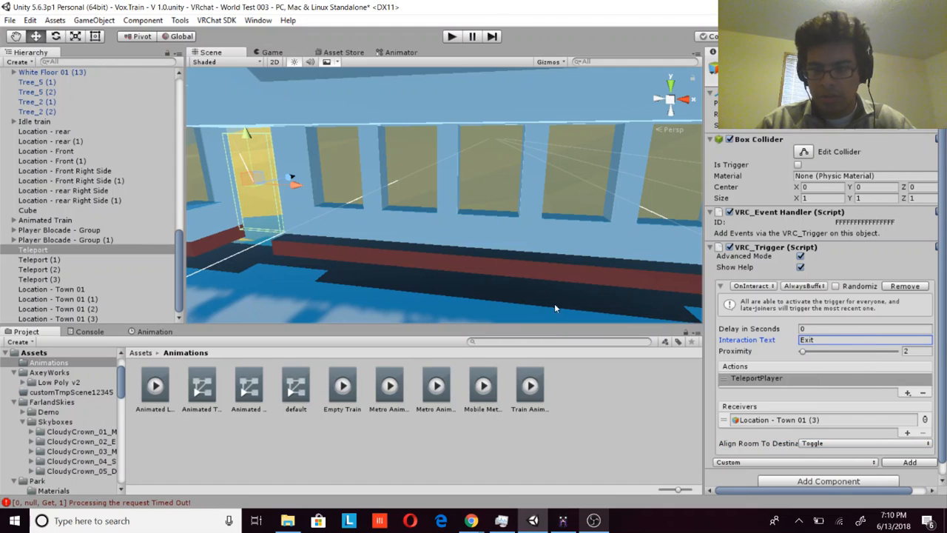
Step: Set the Interaction Text of the Teleport (1) object's OnInteract trigger to Exit
right_drag(445, 236, 464, 230)
click(93, 261)
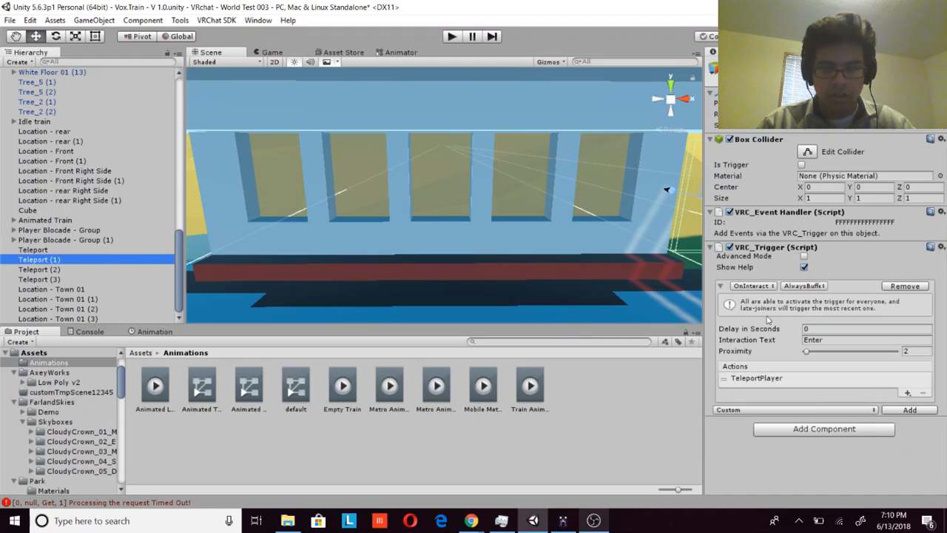
click(813, 379)
click(831, 340)
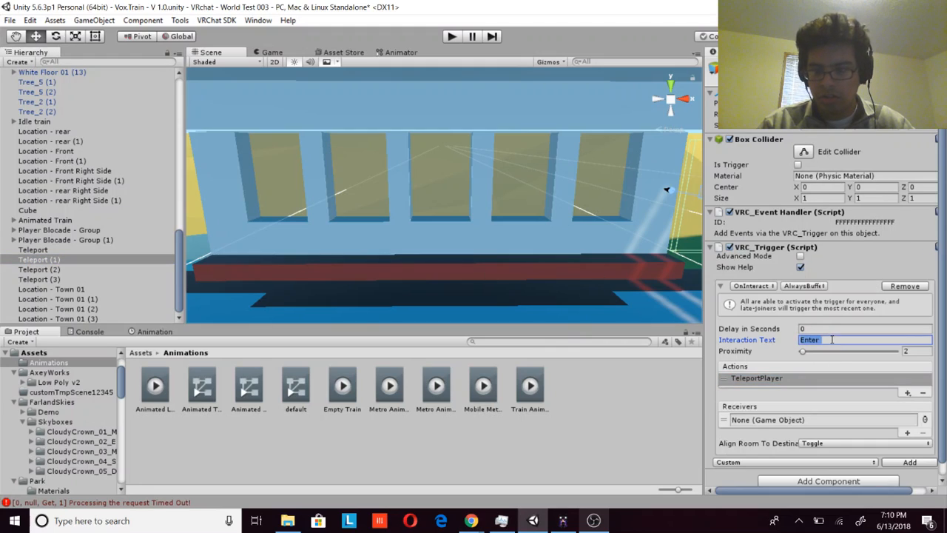
text(Exit)
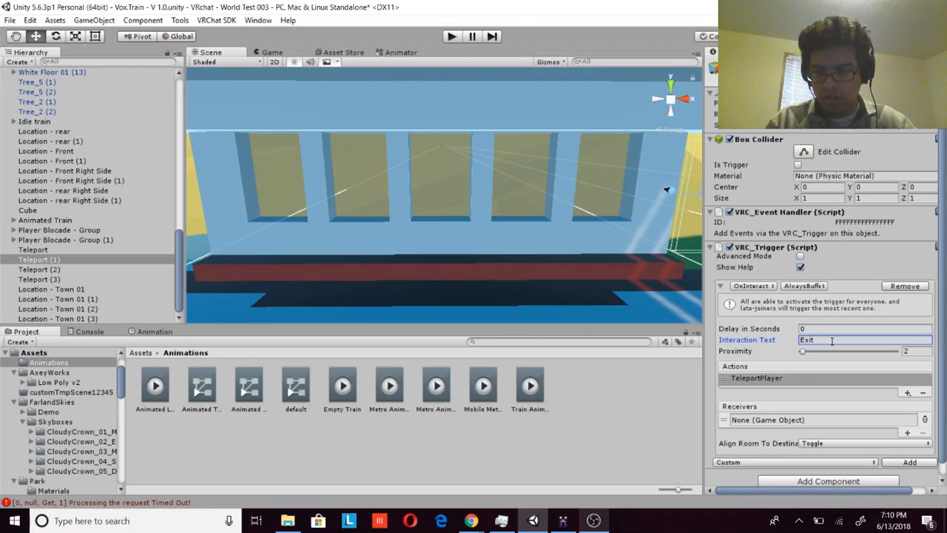
Step: Assign Location - Town 01 (2) from the scene as the receiver of Teleport (1)'s TeleportPlayer action
click(924, 419)
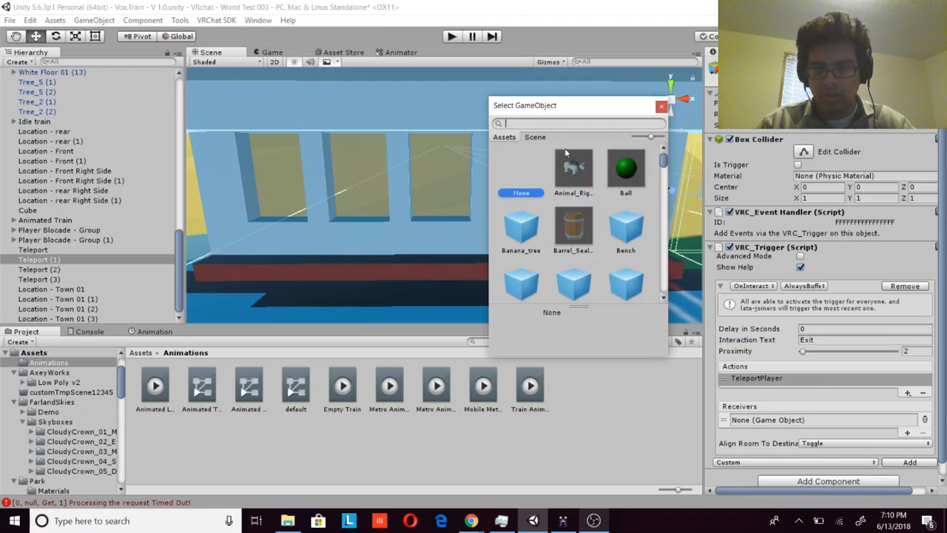
click(538, 137)
text(L)
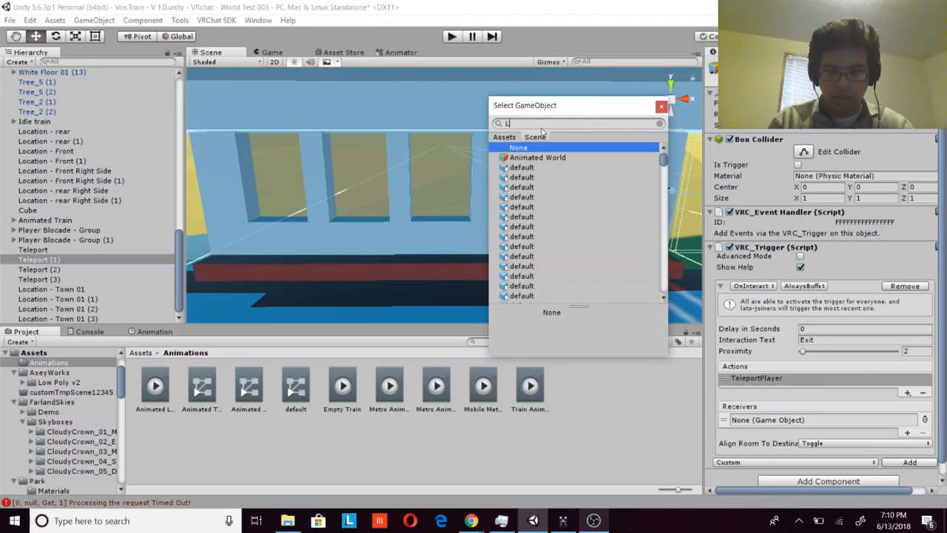
text(ocain)
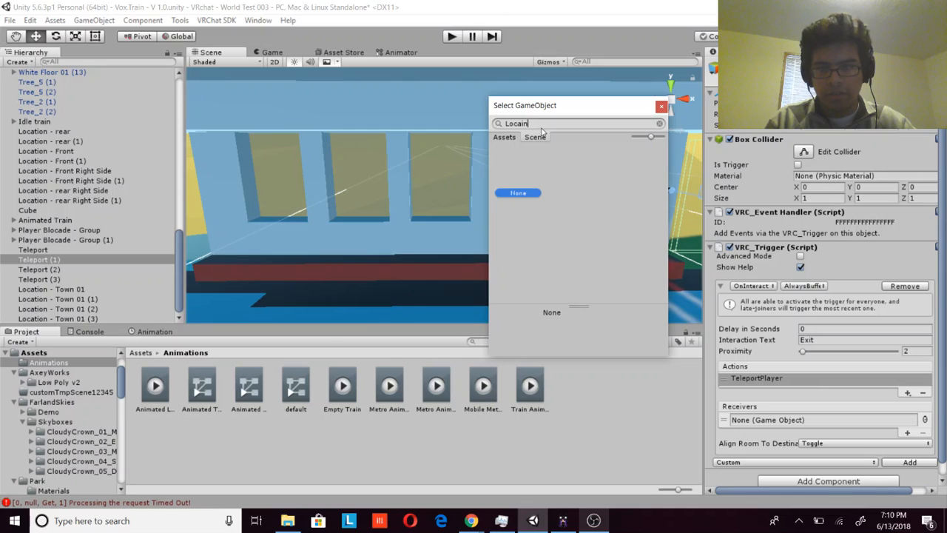
key(BackSpace)
key(BackSpace)
key(BackSpace)
text(a)
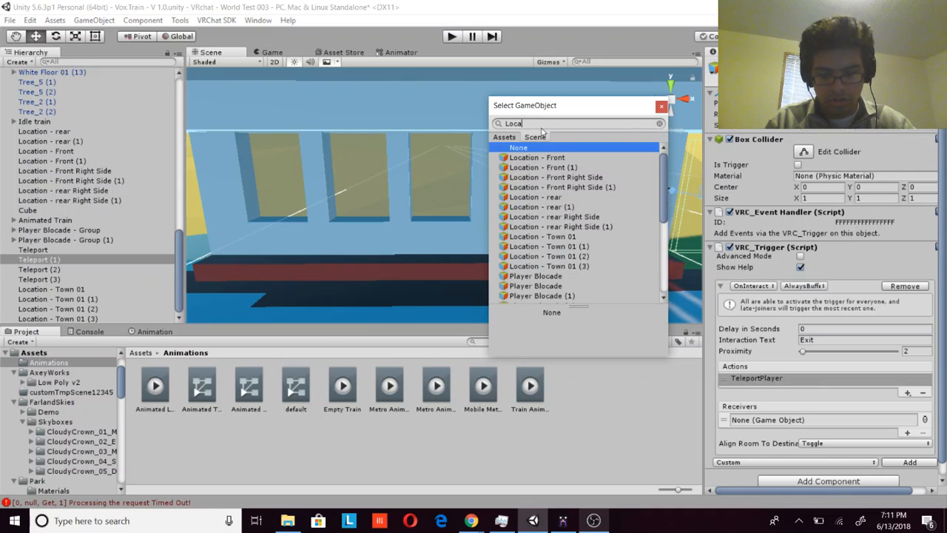
text(tion)
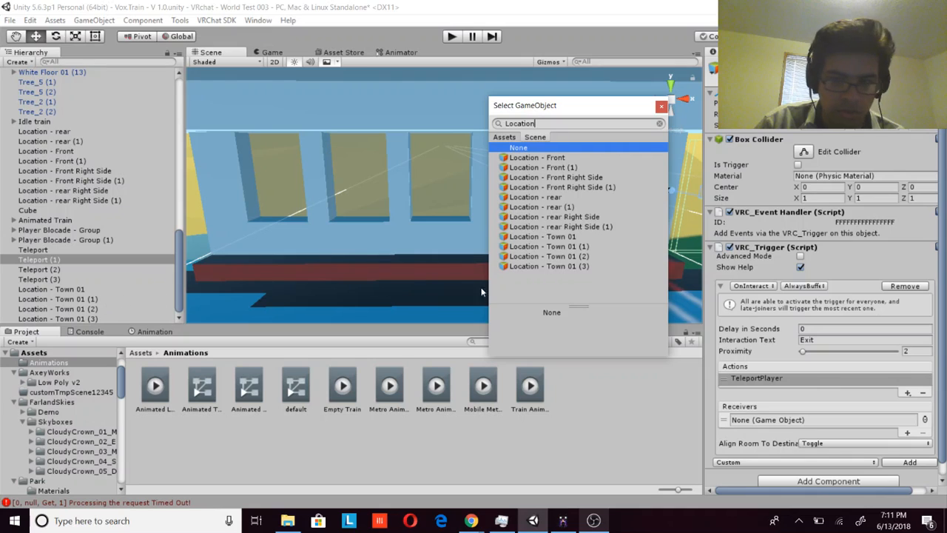
double_click(570, 257)
Step: Set the Interaction Text of the Teleport (2) object's OnInteract trigger to Exit
right_drag(541, 260, 431, 230)
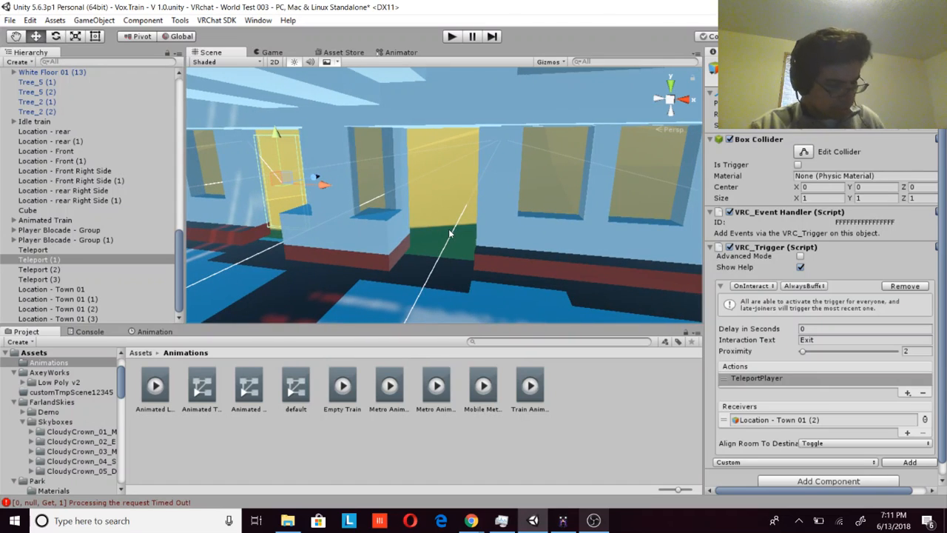
click(113, 269)
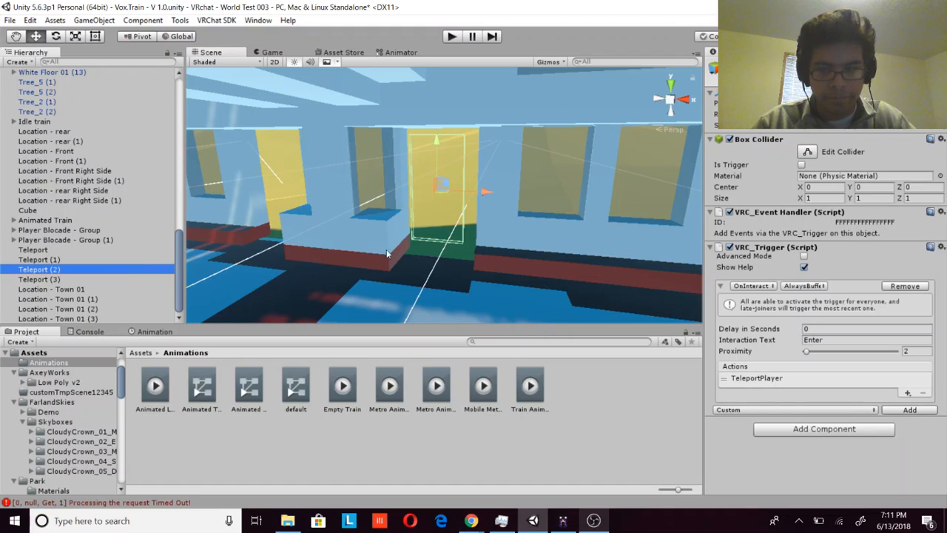
click(852, 342)
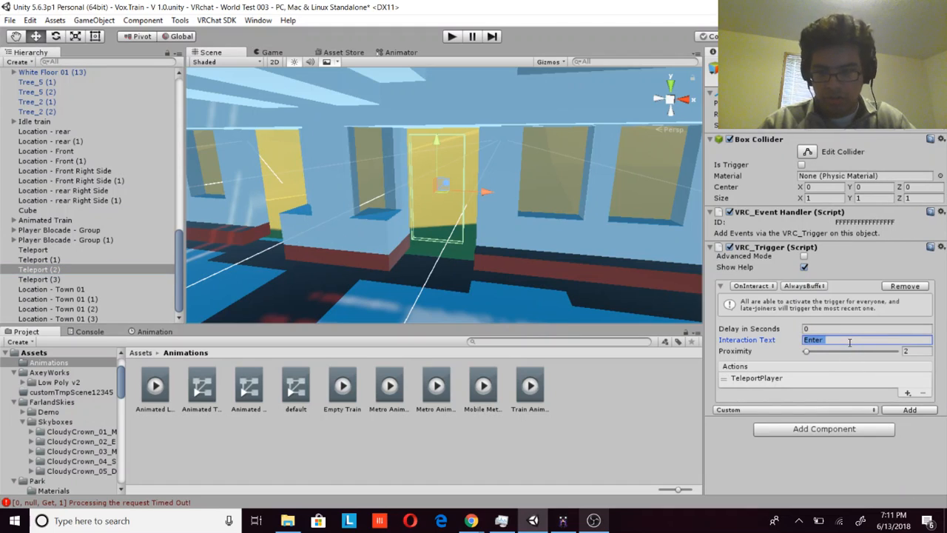
text(Exit)
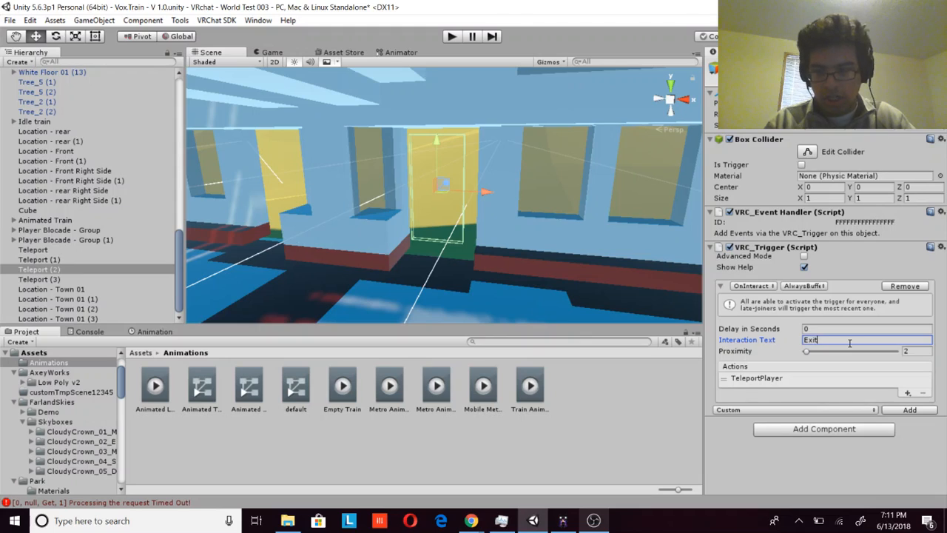
Step: Assign Location - Town 01 (1) from the scene as the receiver of Teleport (2)'s TeleportPlayer action
click(892, 379)
click(902, 389)
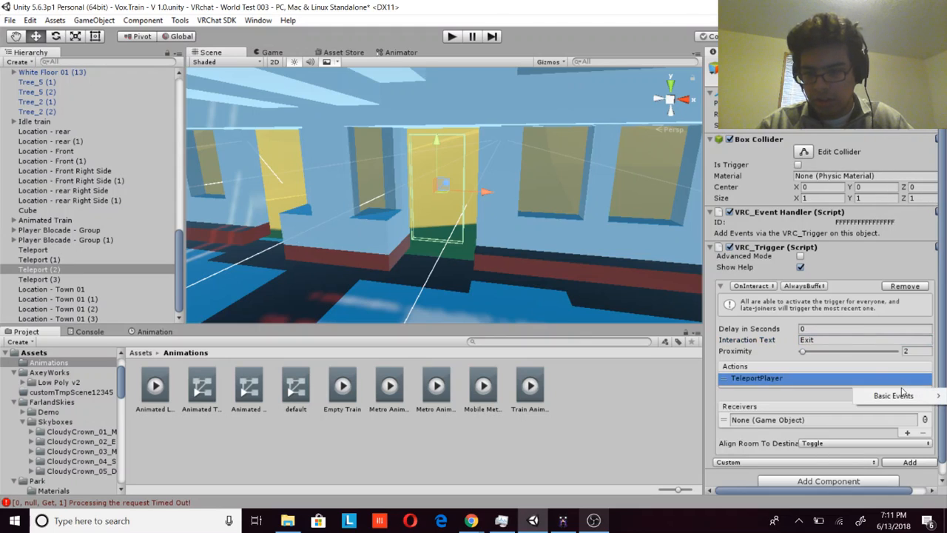
click(833, 399)
click(908, 393)
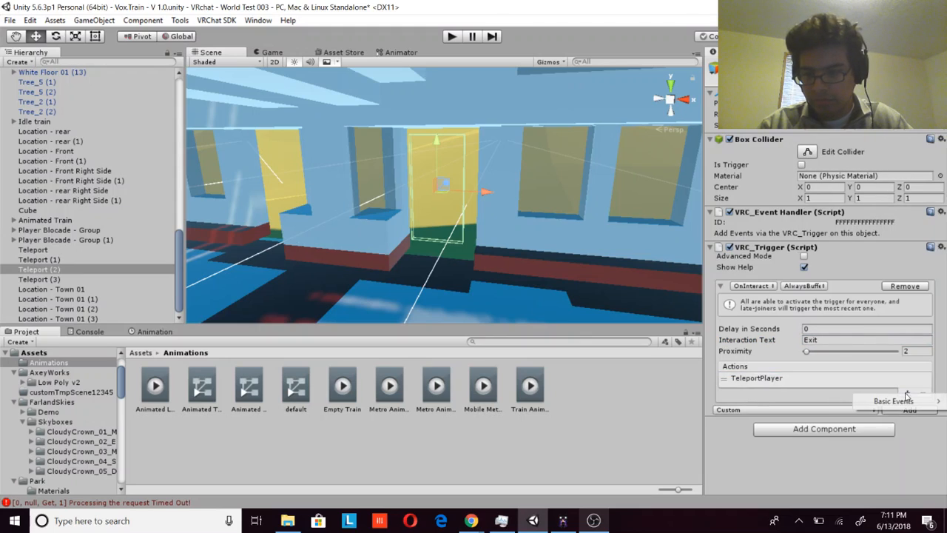
click(907, 383)
click(907, 381)
click(922, 419)
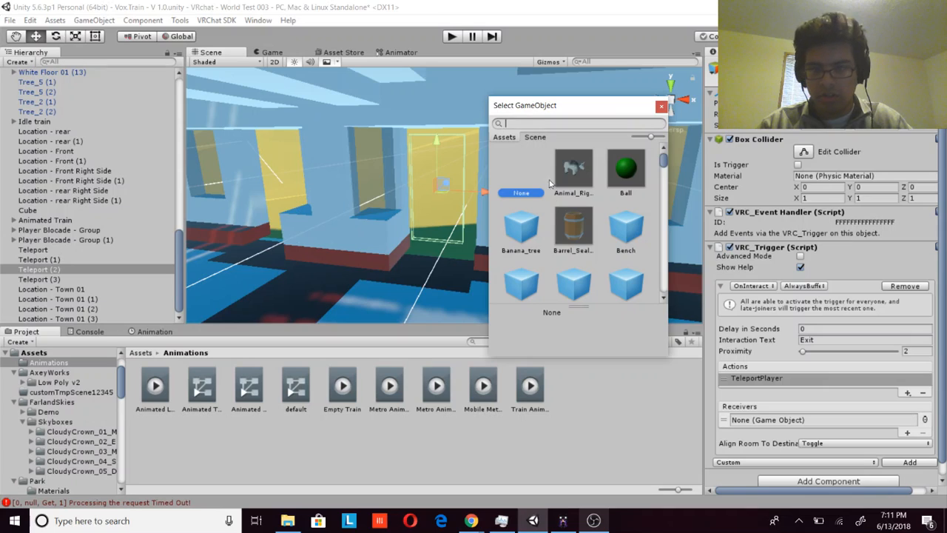
click(533, 138)
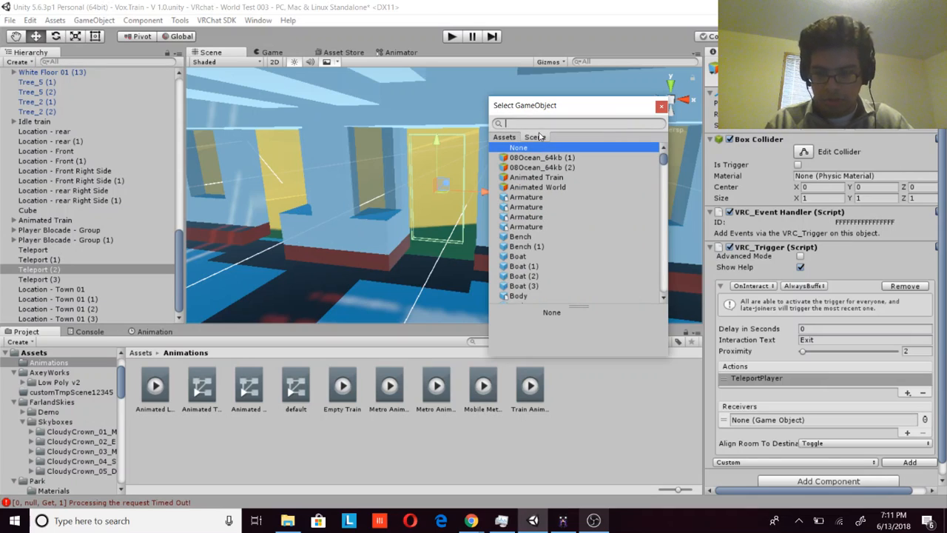
text(L)
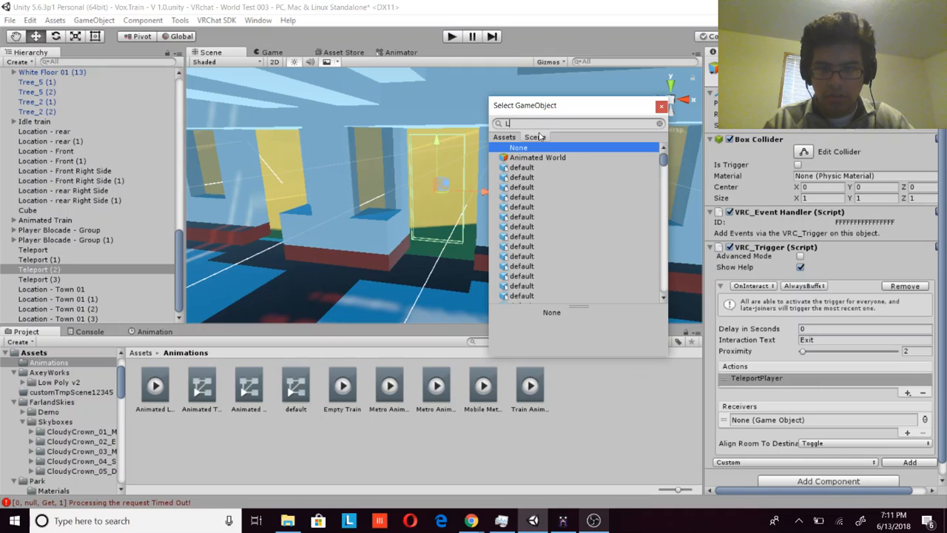
text(ocatiom)
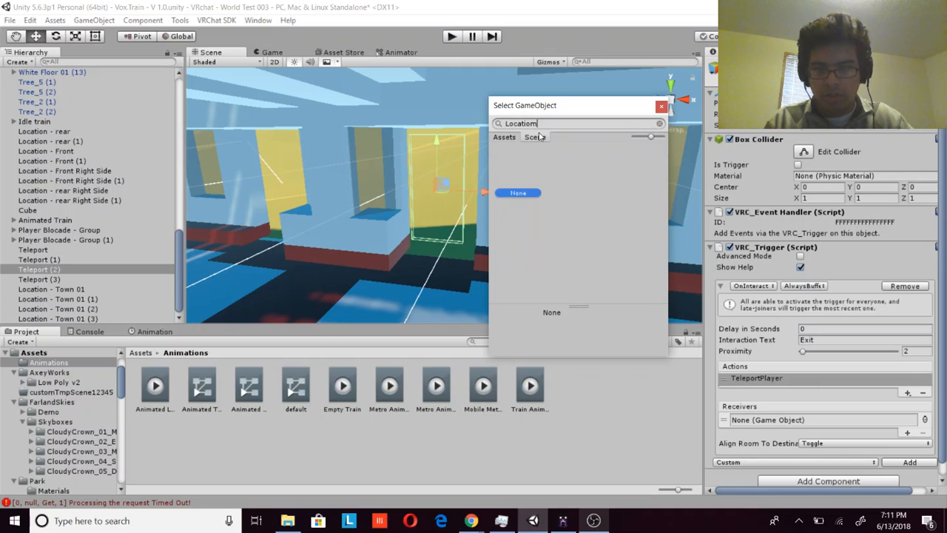
key(BackSpace)
key(BackSpace)
key(BackSpace)
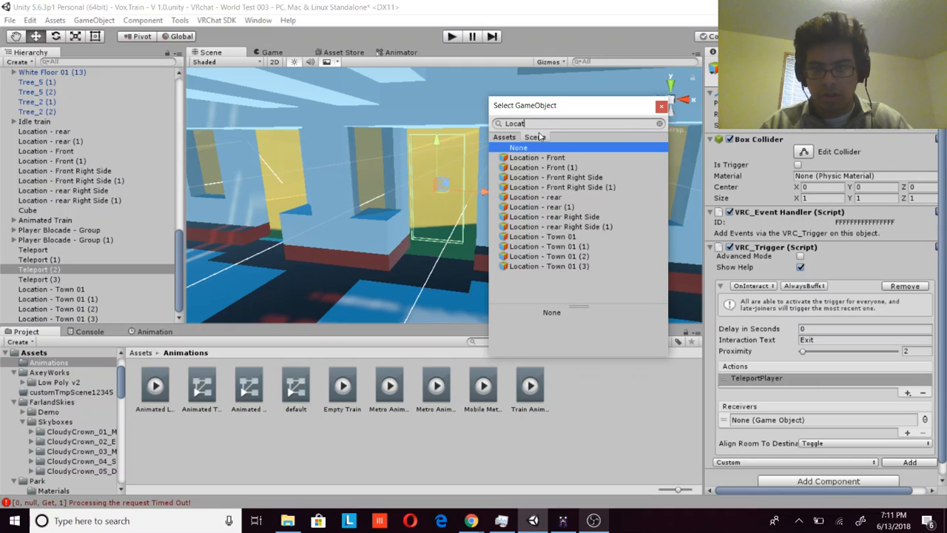
double_click(562, 246)
Step: Give Teleport (3)'s TeleportPlayer action Location - Town 01 from the scene as its receiver and set the trigger's Interaction Text to Exit
right_drag(554, 228, 522, 234)
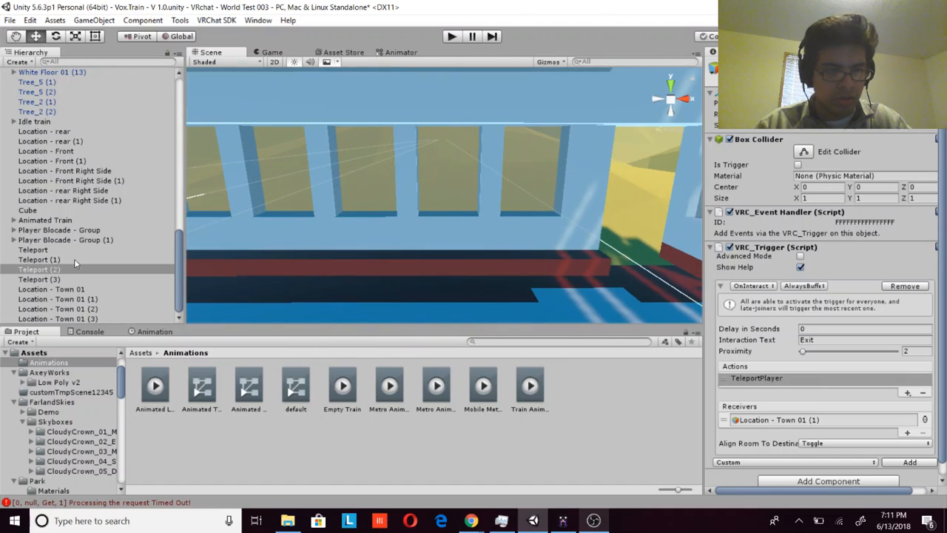
click(72, 279)
click(925, 376)
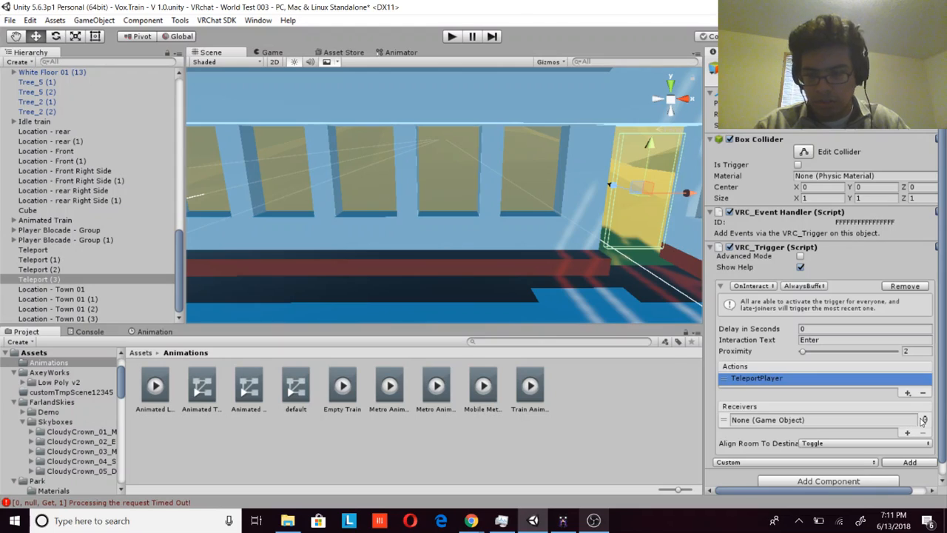
click(923, 419)
click(534, 137)
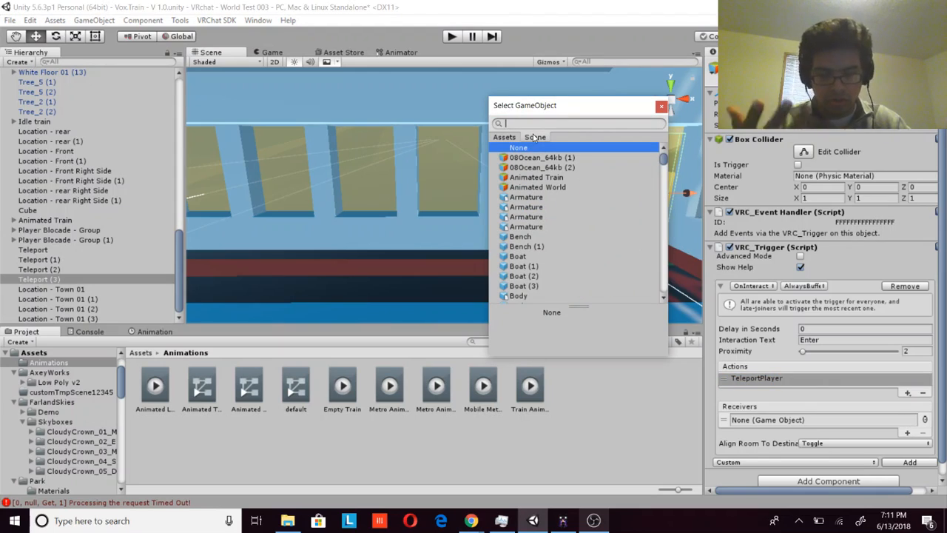
text(Loca)
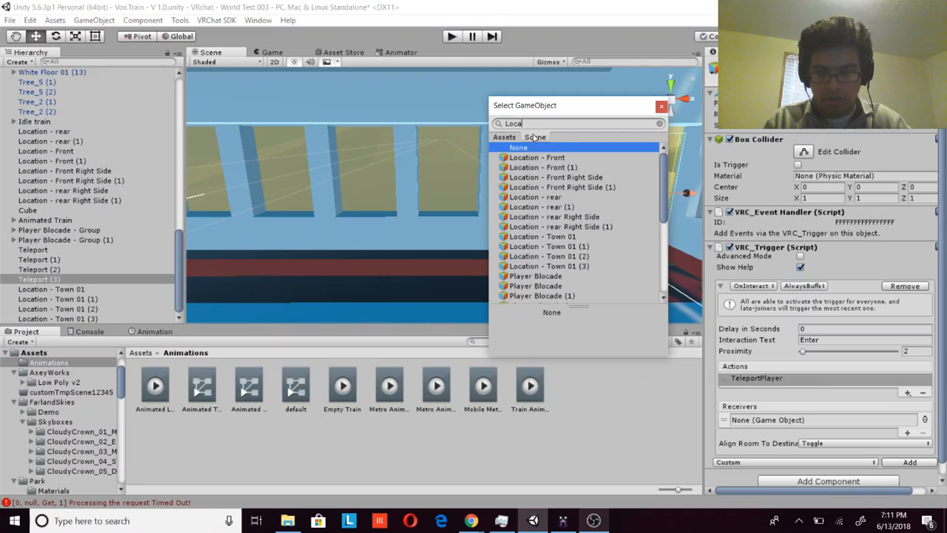
text(tion)
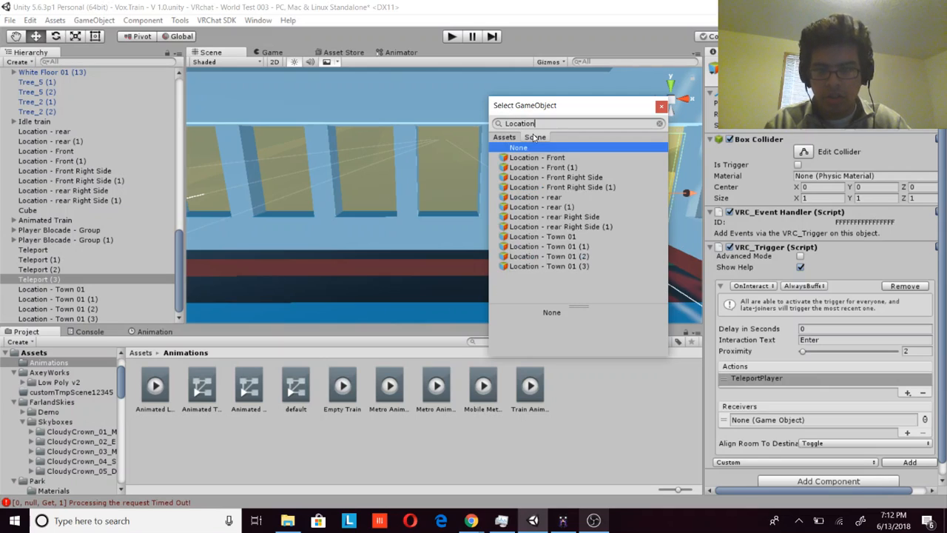
double_click(576, 236)
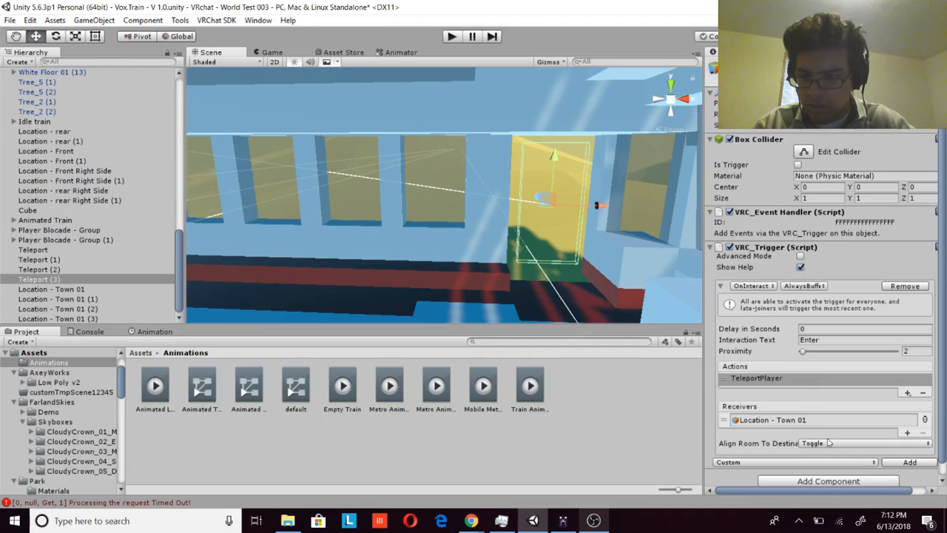
click(816, 340)
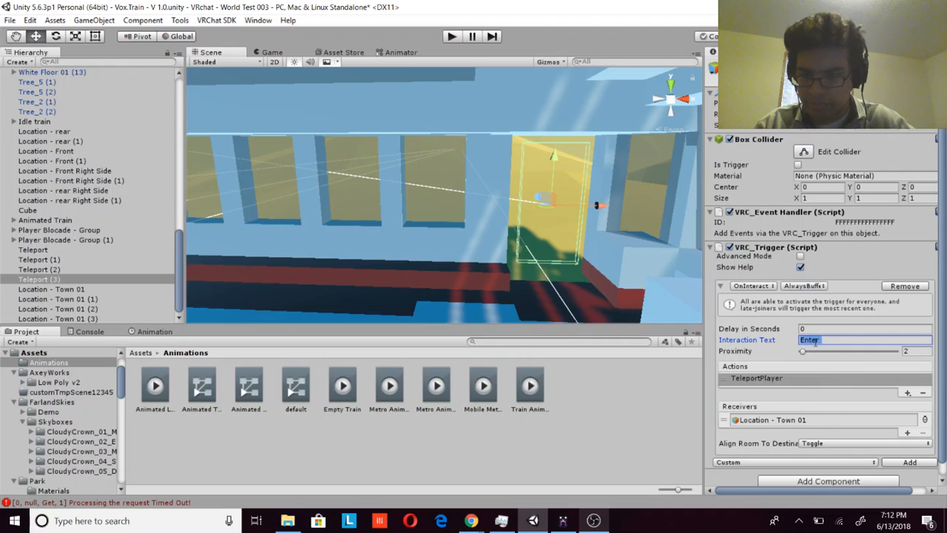
text(Exit)
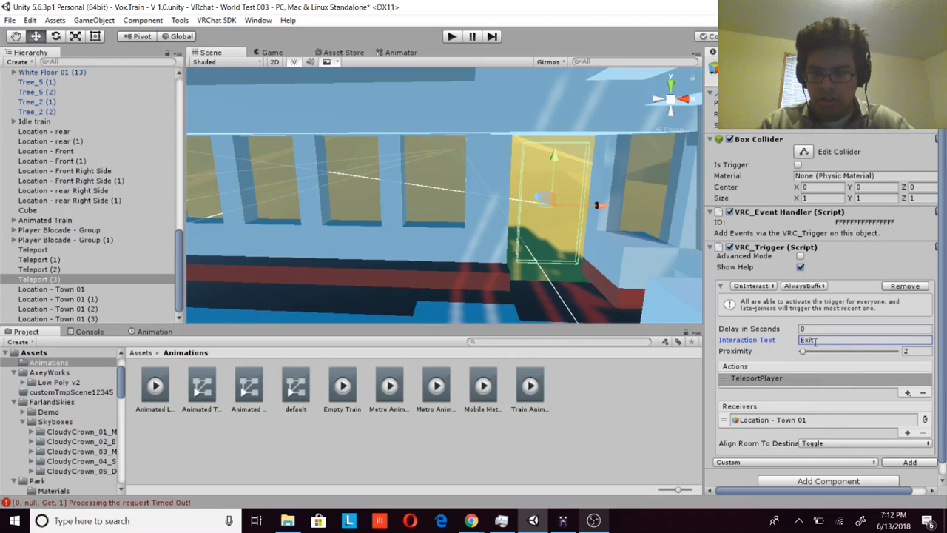
right_drag(521, 213, 355, 231)
double_click(91, 249)
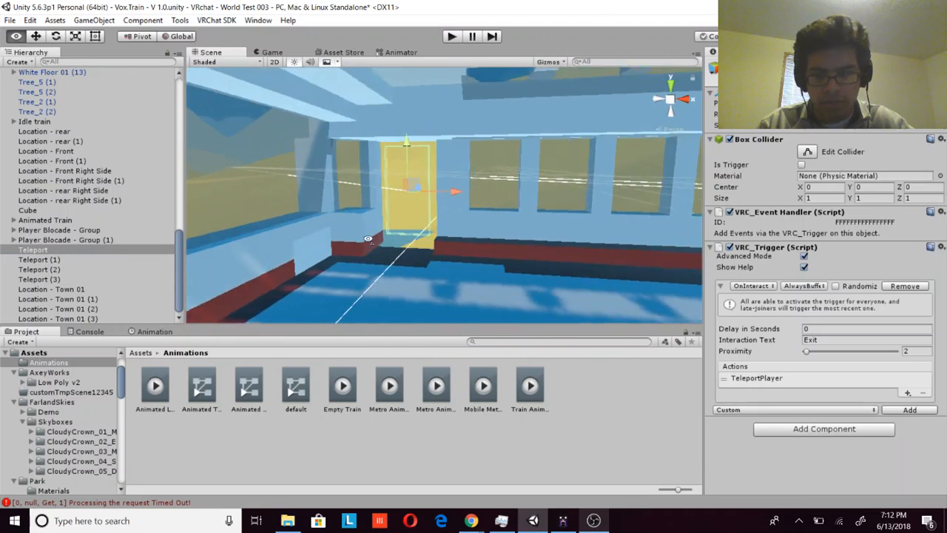
click(907, 394)
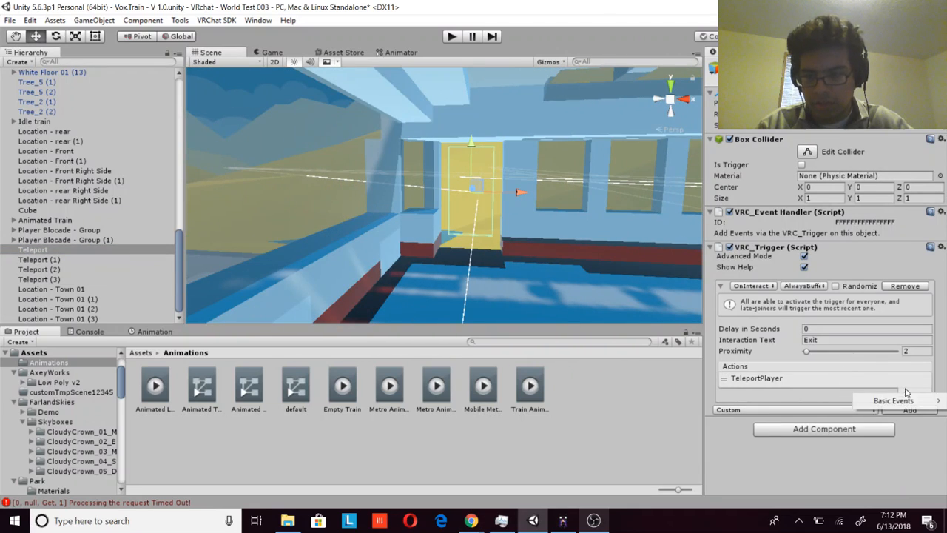
click(902, 386)
right_drag(494, 231, 425, 228)
key(w)
click(436, 146)
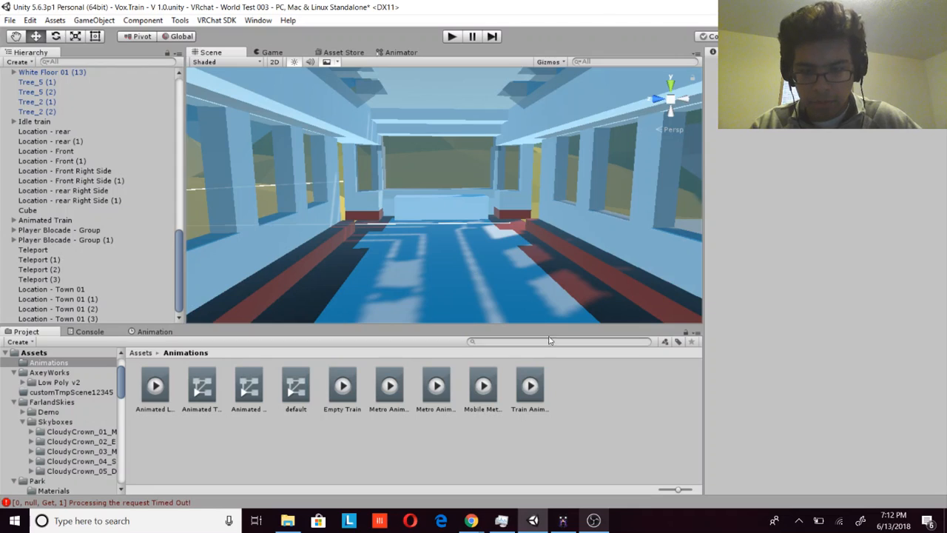
click(594, 520)
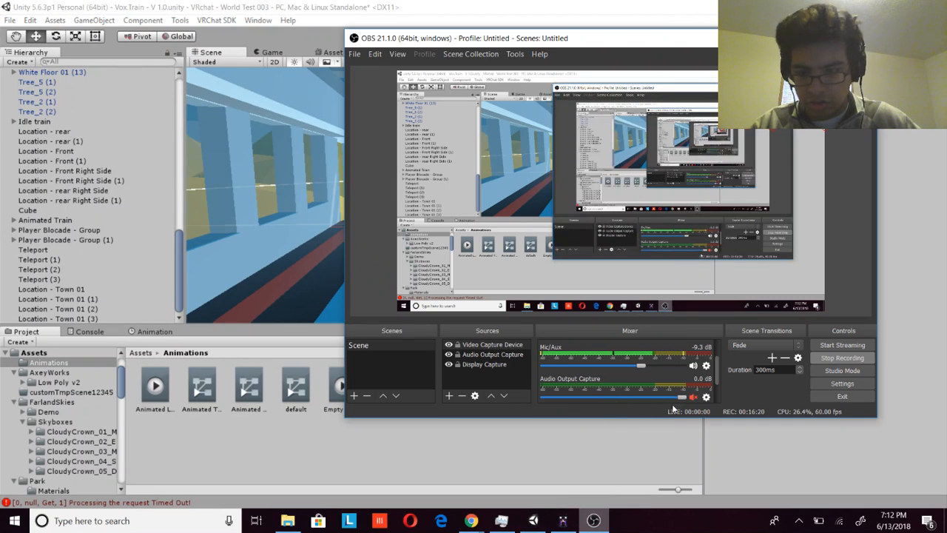
key(alt+Tab)
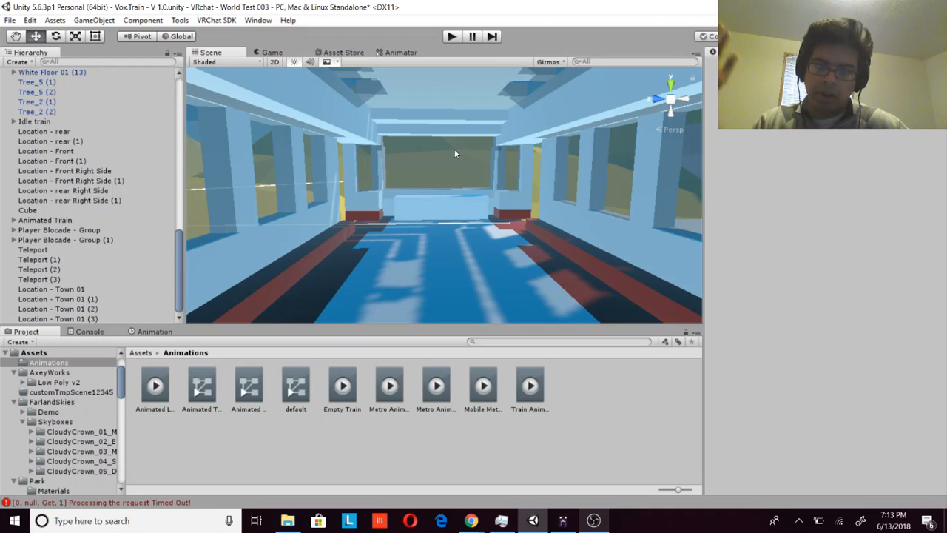
Step: Create a new empty object in the scene
right_drag(456, 162, 463, 219)
key(w)
key(w)
key(s)
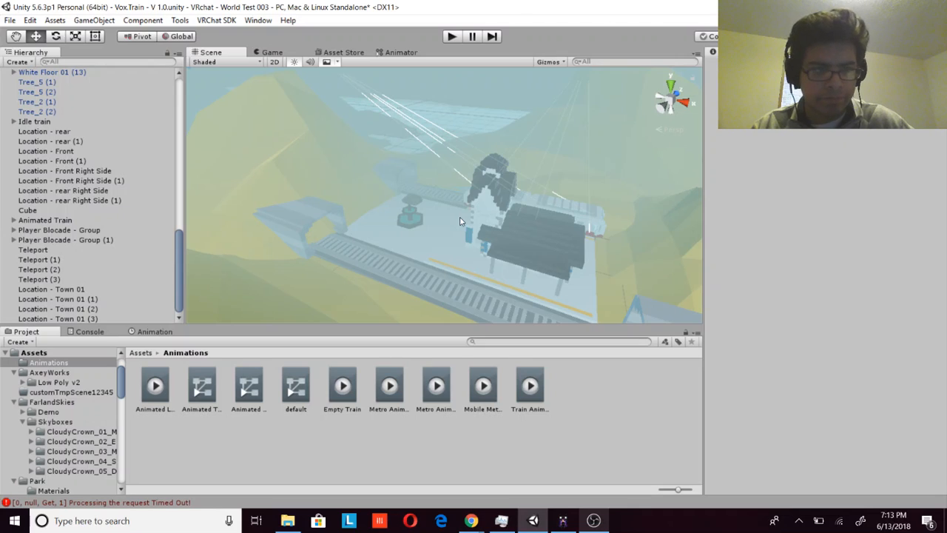
click(23, 63)
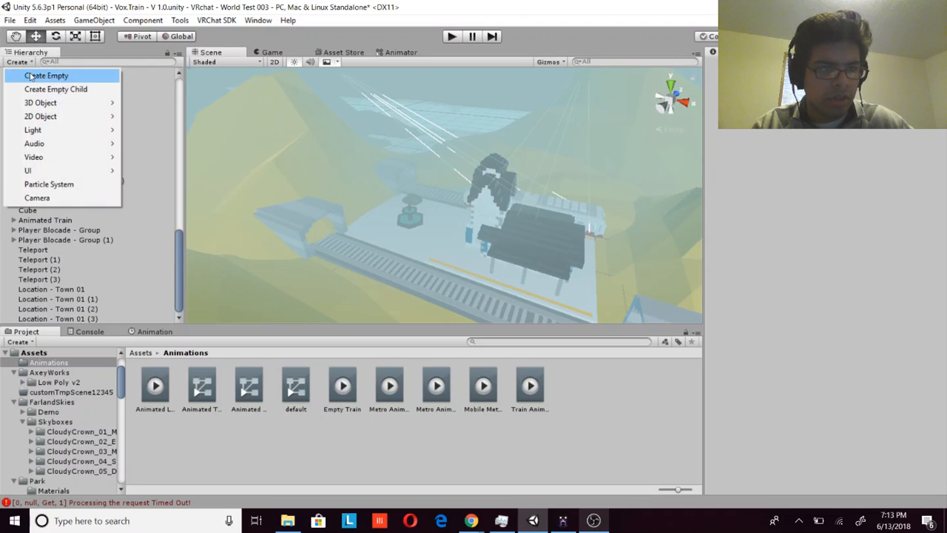
click(45, 75)
click(773, 145)
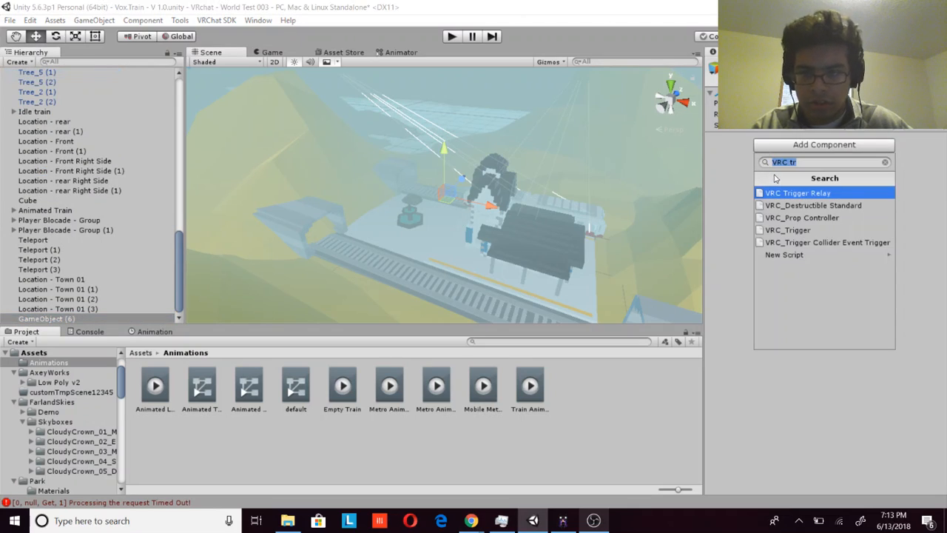
text(Bo)
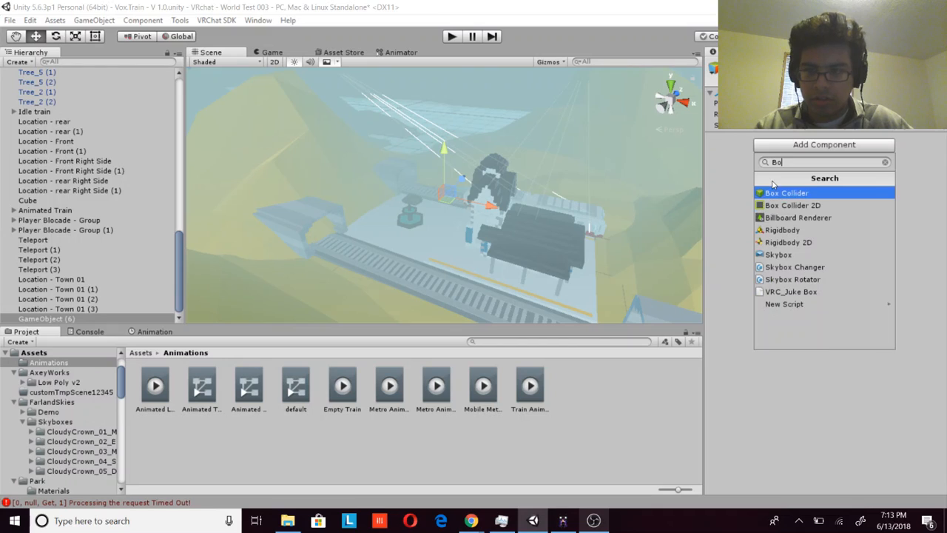
click(783, 206)
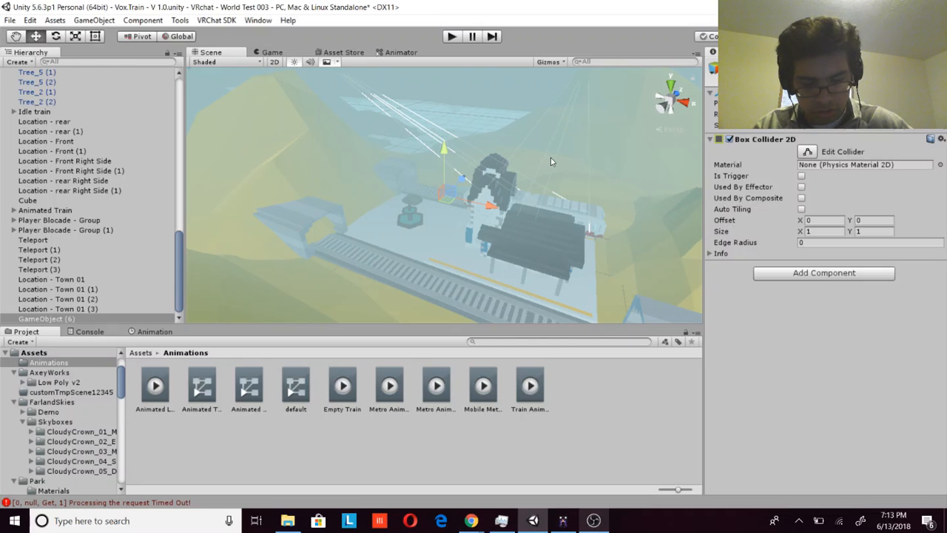
key(ctrl+z)
Step: Add a Box Collider to the new empty object and raise the object higher in the scene
click(824, 145)
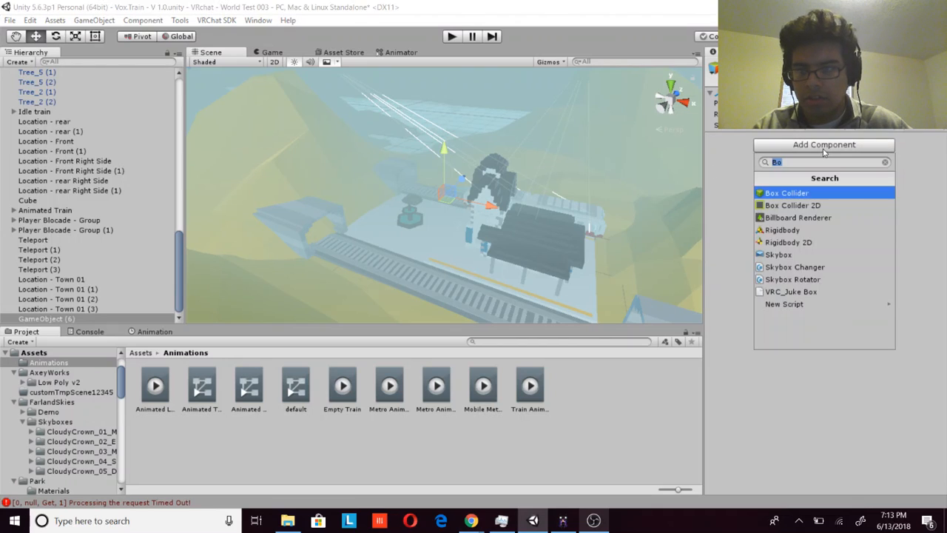
click(806, 194)
scroll(513, 152, up, 5)
right_drag(458, 152, 427, 160)
scroll(427, 160, down, 5)
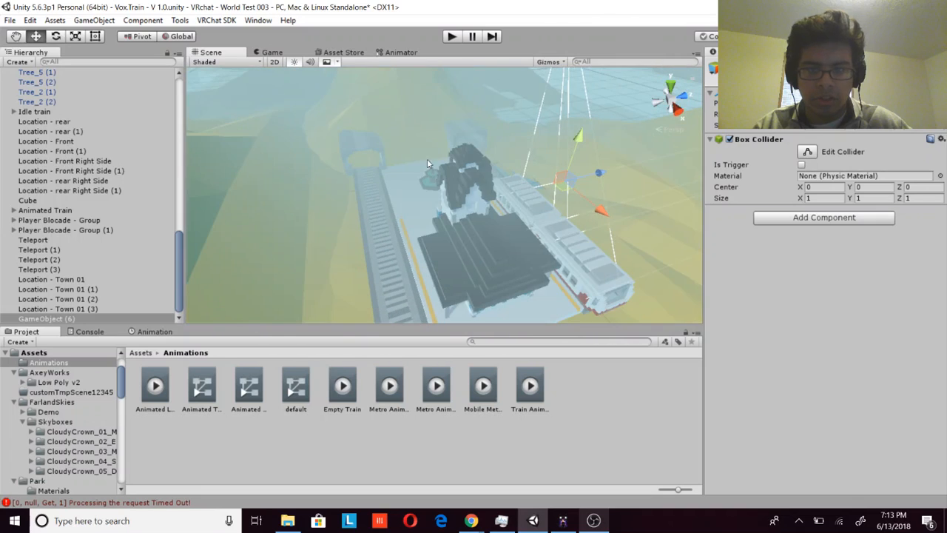
drag(578, 137, 600, 64)
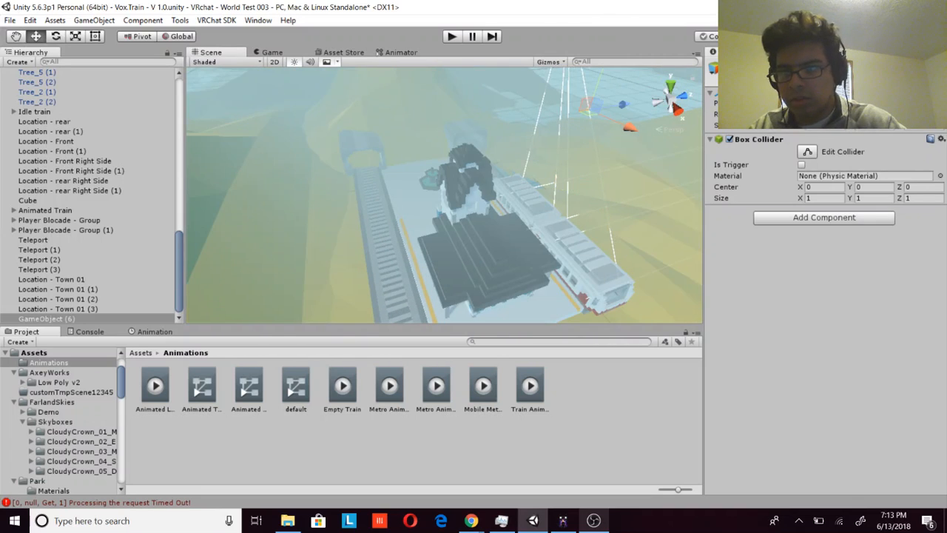
Step: Move the new object next to the windows on the platform side of the train
right_drag(600, 119, 539, 206)
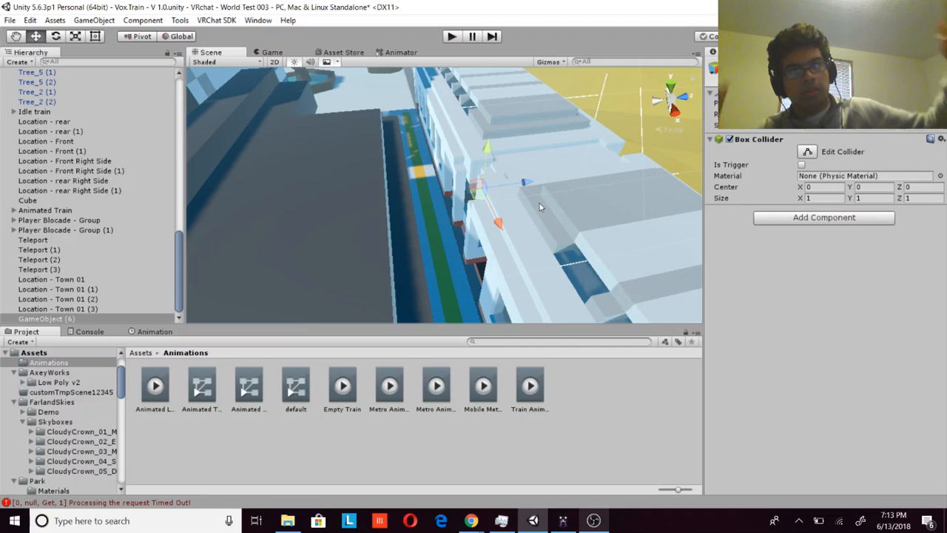
key(w)
right_drag(491, 142, 498, 145)
key(w)
right_drag(506, 207, 546, 185)
right_drag(417, 105, 654, 185)
drag(510, 205, 571, 169)
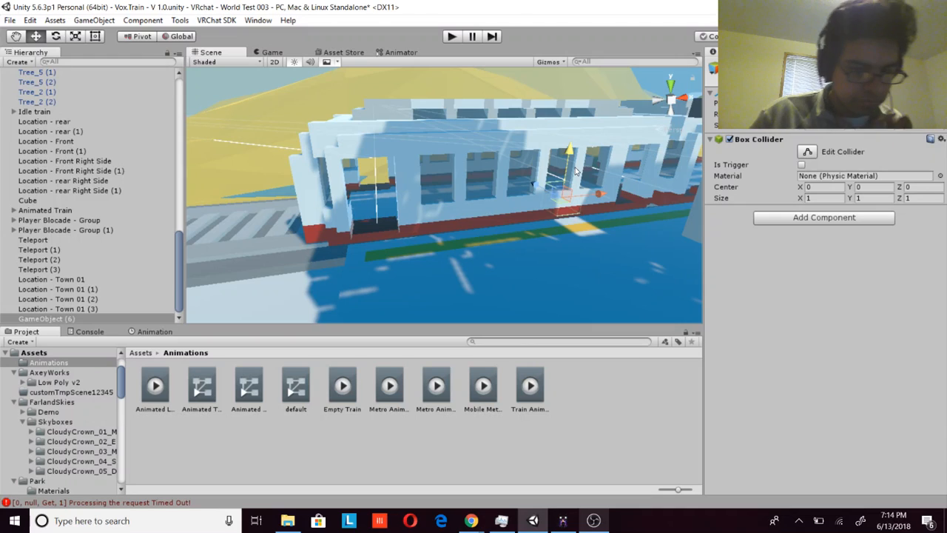
right_drag(576, 171, 551, 225)
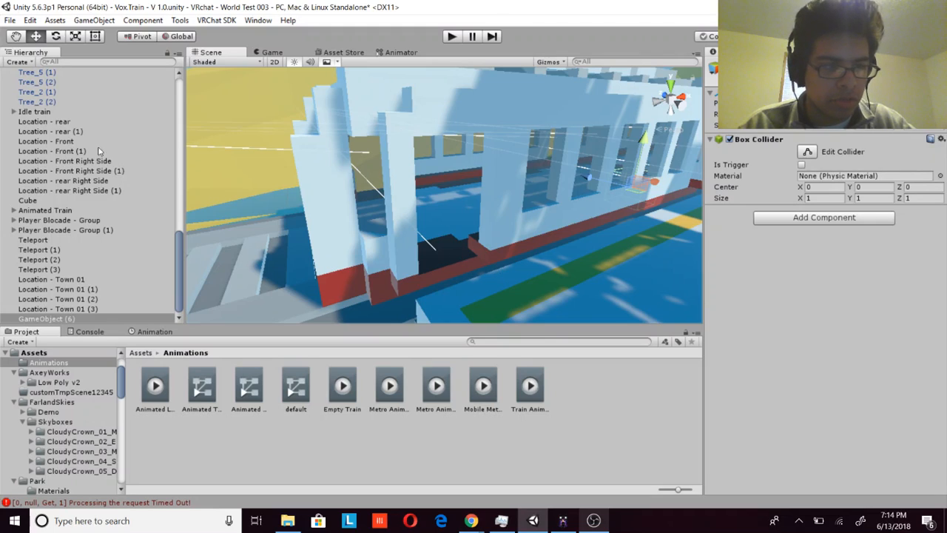
Step: Check where Location - Front and Location - Front (1) sit at the train door, and reselect the new object
scroll(69, 230, up, 5)
click(74, 242)
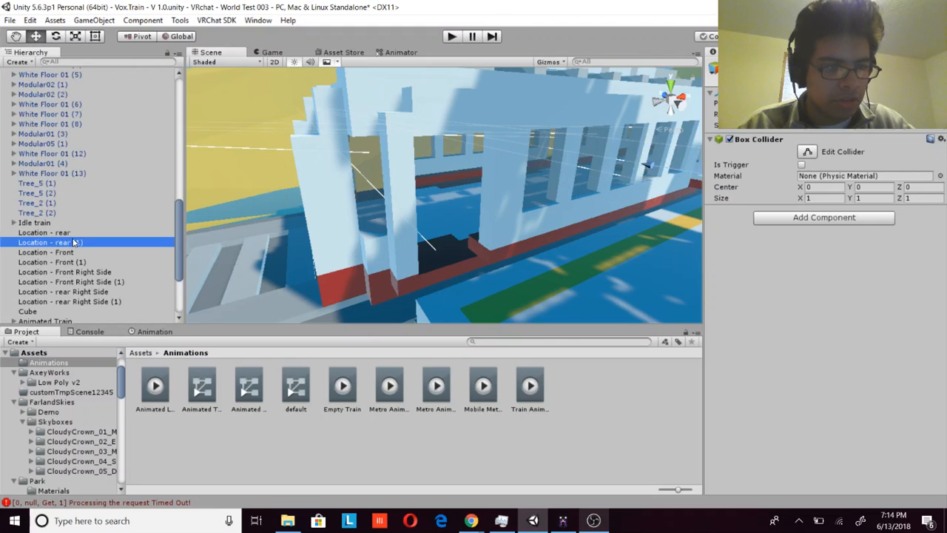
click(38, 252)
key(Down)
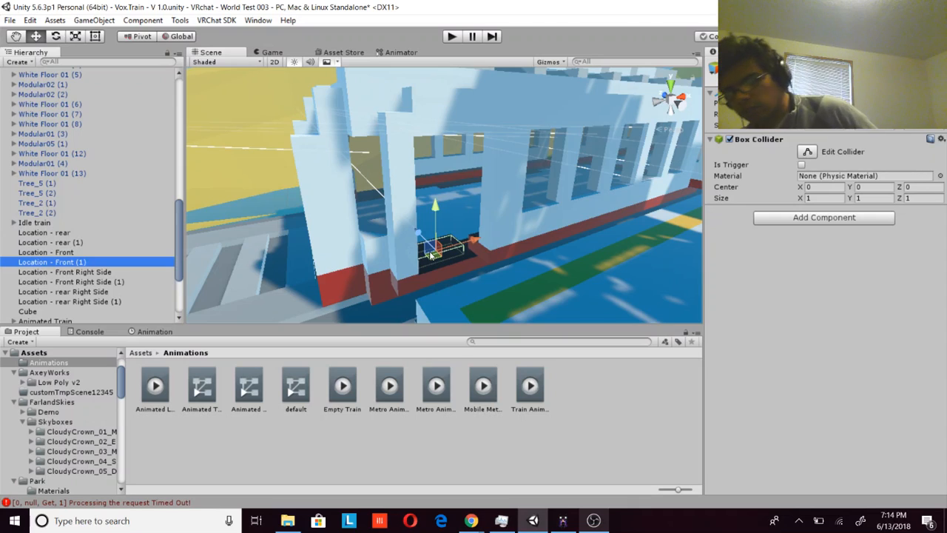
scroll(59, 259, down, 3)
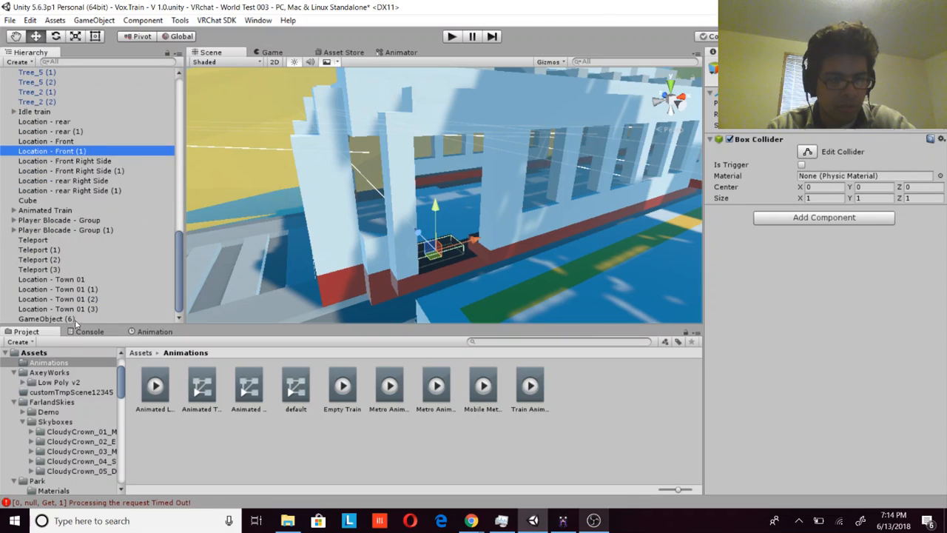
click(127, 321)
Step: Move the new object across to the hill-facing side of the train, against the wall beside the side doorway
right_drag(518, 194, 552, 238)
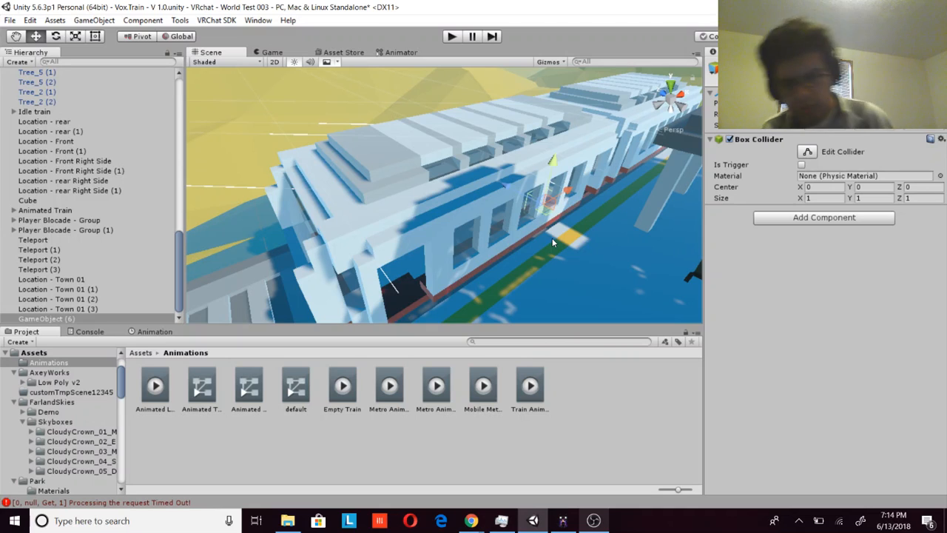
right_drag(557, 199, 398, 179)
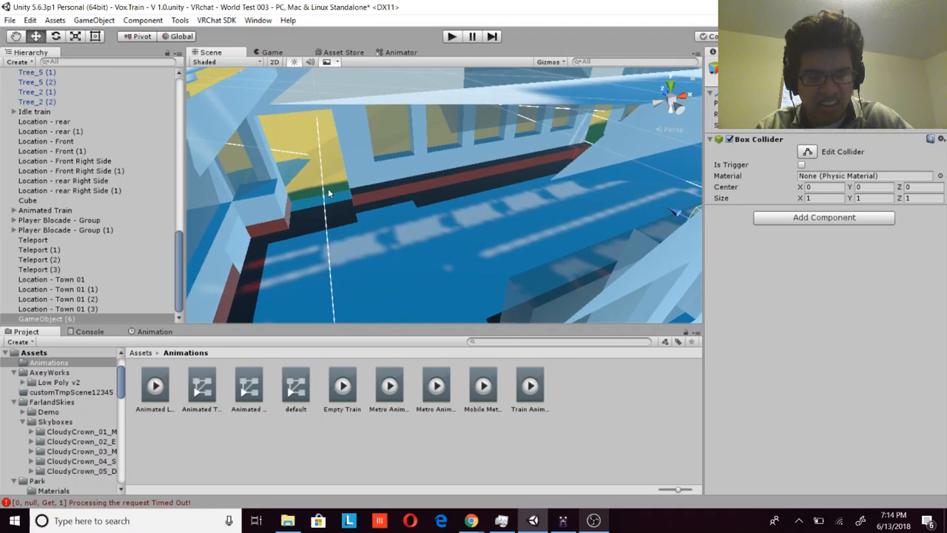
right_drag(329, 192, 417, 165)
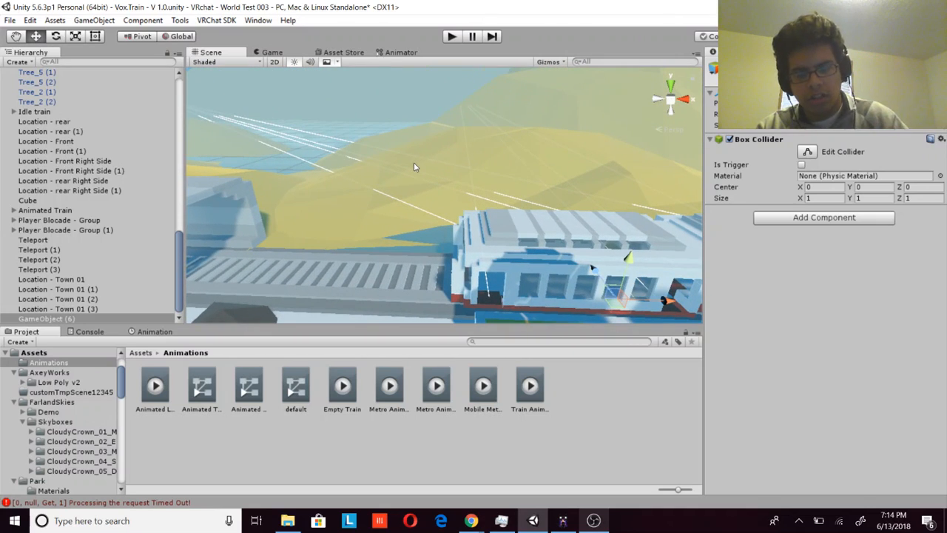
right_drag(413, 166, 468, 216)
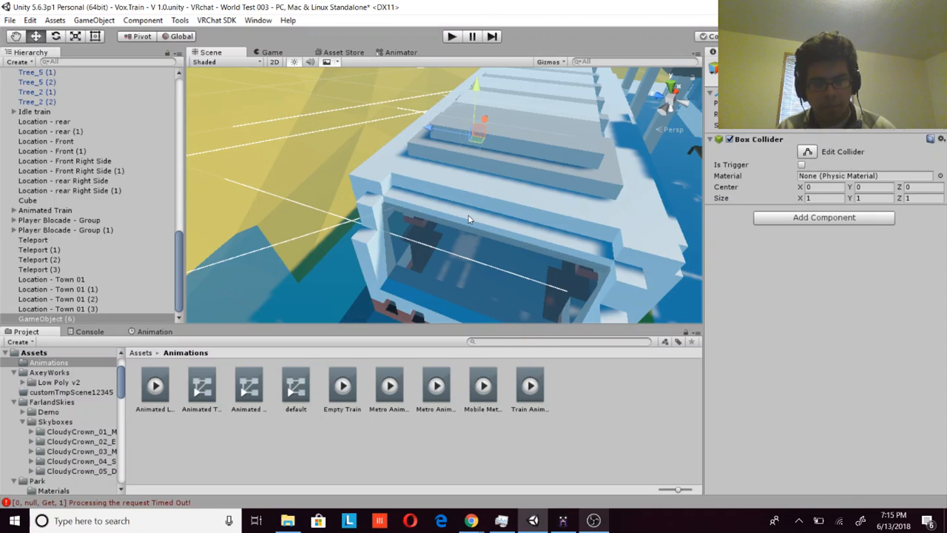
right_drag(468, 215, 386, 176)
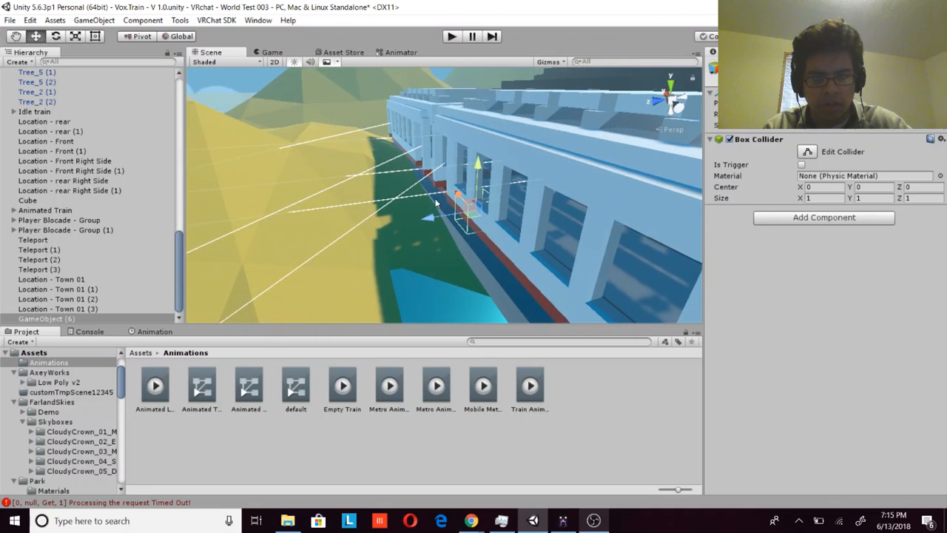
right_drag(387, 250, 369, 236)
key(s)
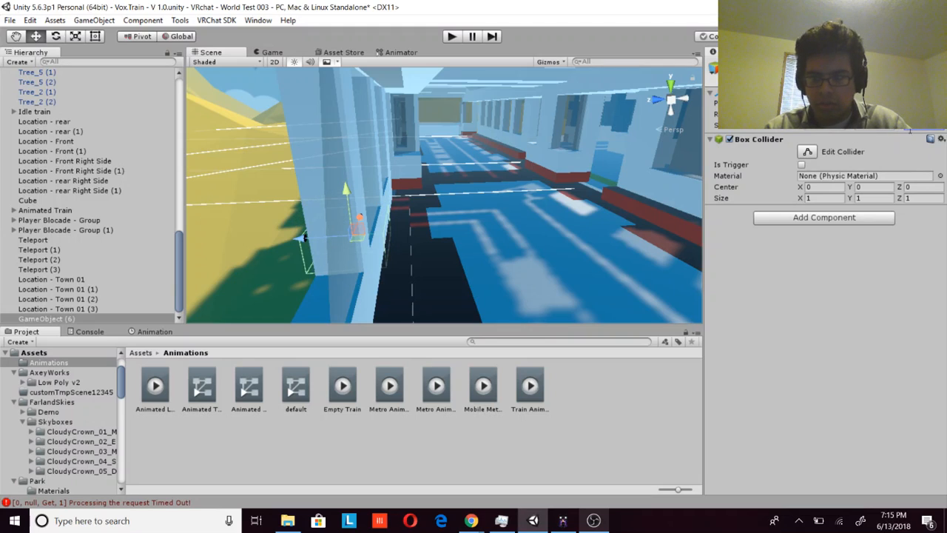
right_drag(503, 194, 453, 201)
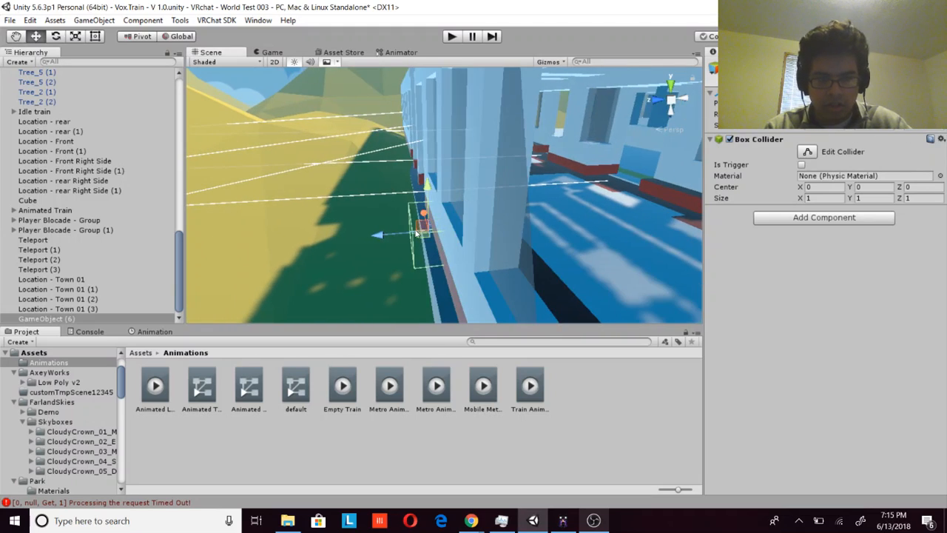
drag(388, 235, 408, 231)
right_drag(481, 218, 471, 219)
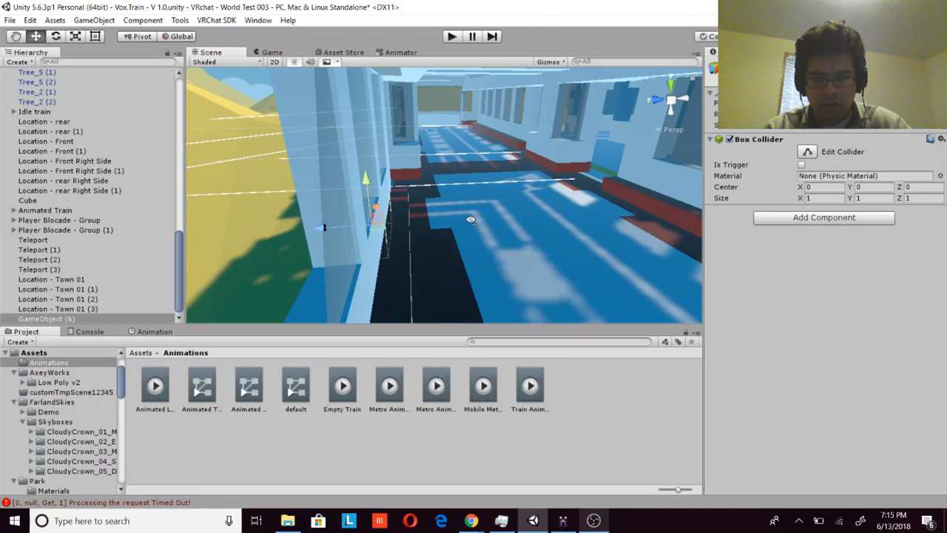
right_drag(592, 193, 547, 170)
click(275, 65)
scroll(416, 214, up, 15)
right_drag(393, 140, 449, 271)
scroll(448, 265, up, 15)
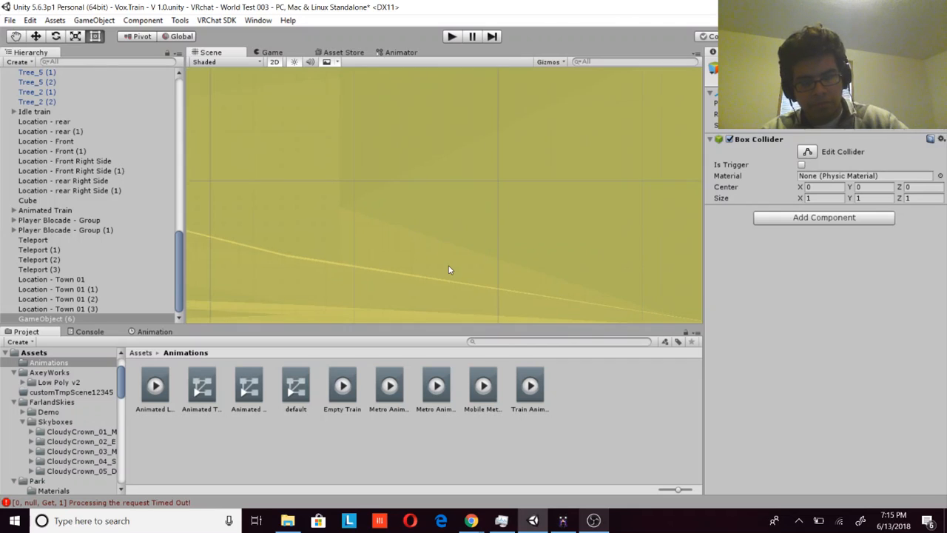
click(275, 62)
Step: Nudge the new object outward into the train's side wall beside the doorway
right_drag(353, 125, 529, 225)
key(w)
drag(515, 208, 523, 209)
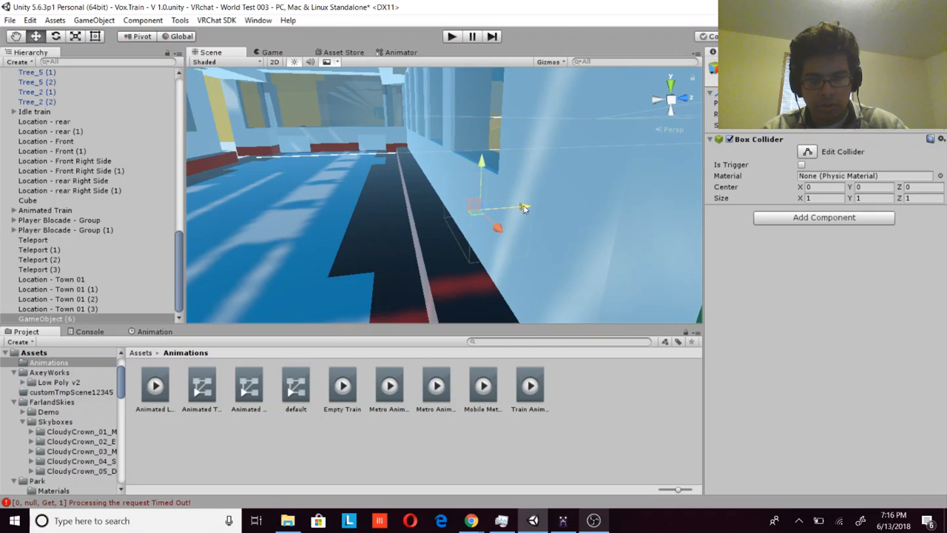
right_drag(523, 208, 512, 214)
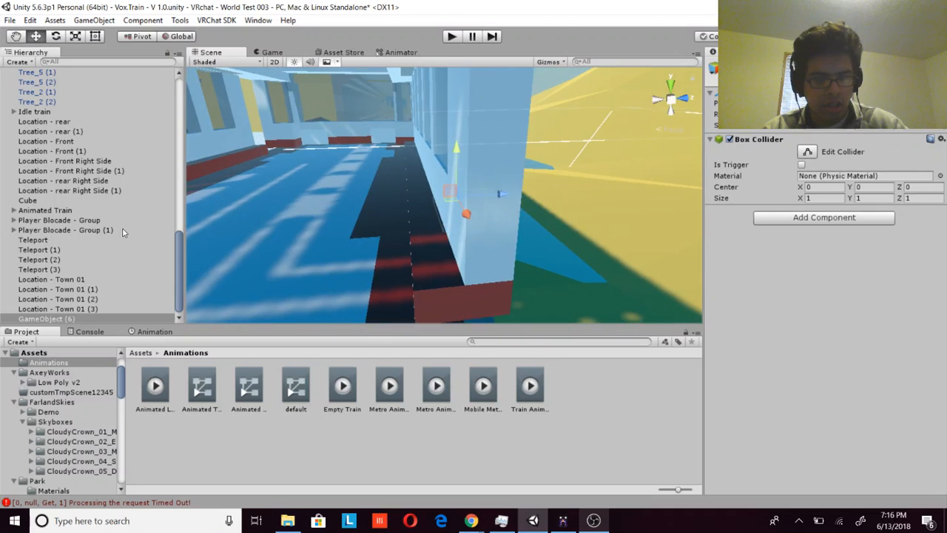
Step: Examine the collider placement of Teleport (1) and Teleport (2) relative to the train's side doorway
click(105, 250)
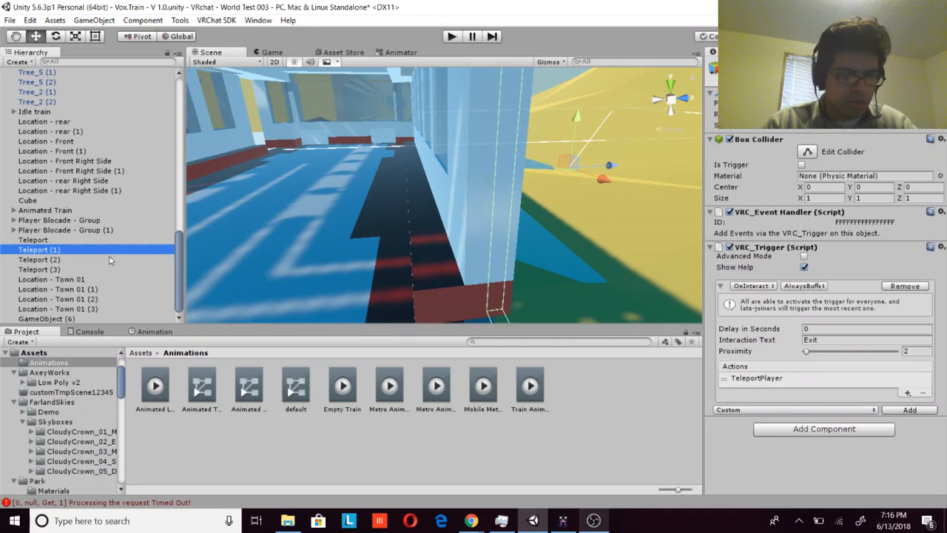
right_drag(271, 207, 256, 221)
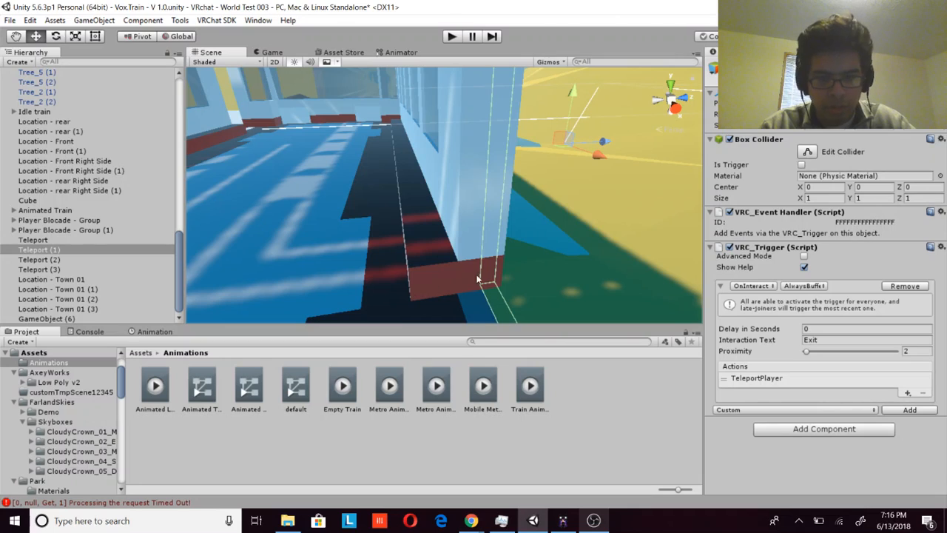
click(100, 260)
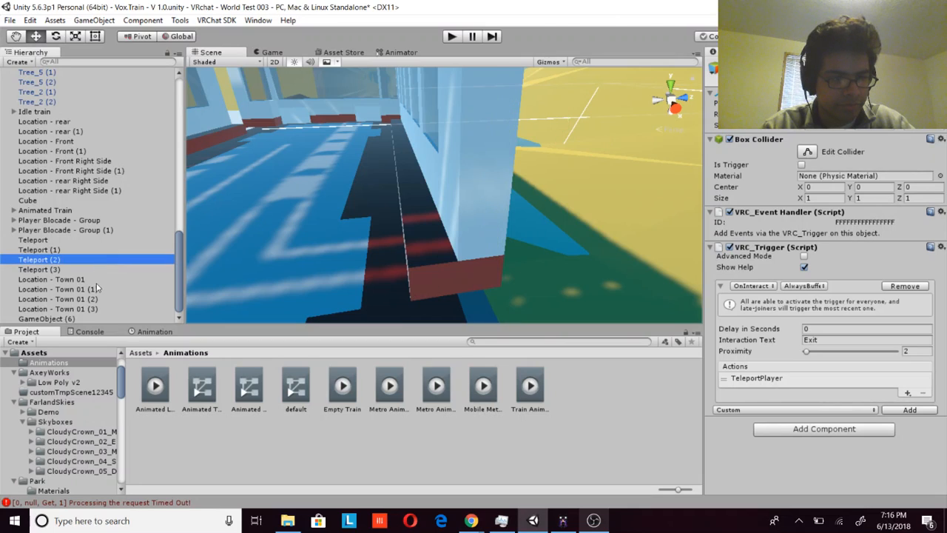
Step: Rename the new empty object as Exit Blockade
click(136, 317)
right_click(125, 320)
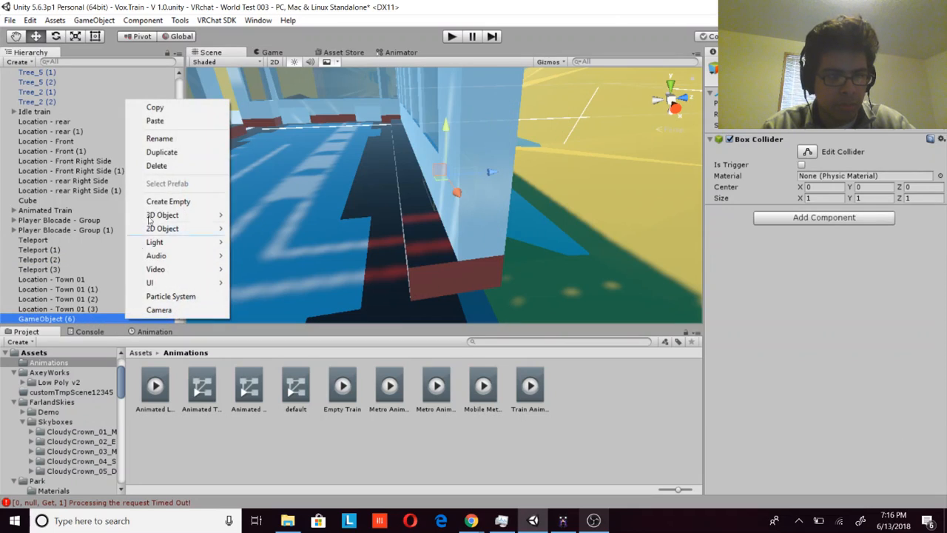
click(158, 140)
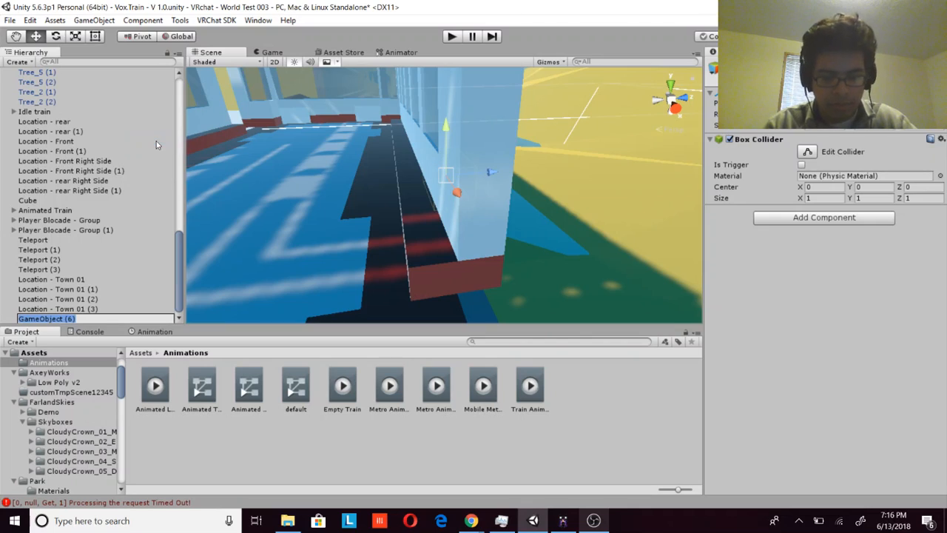
text(Blockade)
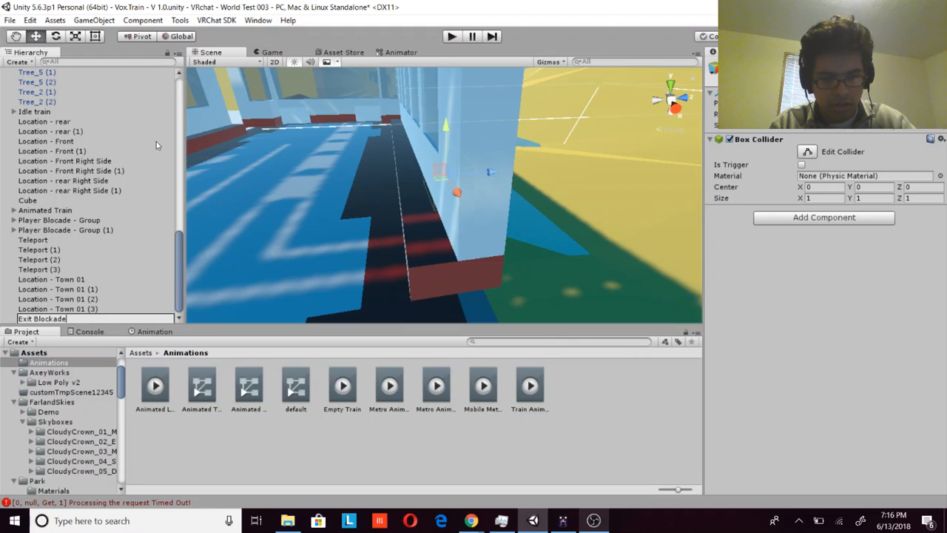
key(Return)
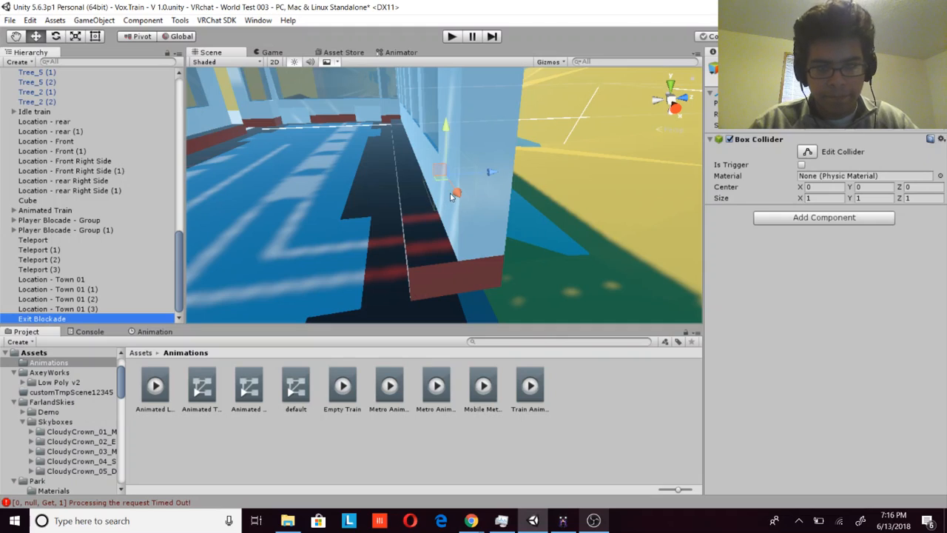
Step: Move Exit Blockade outward past the train's side wall at the doorway and stretch its collider lengthwise along the train
drag(452, 196, 531, 234)
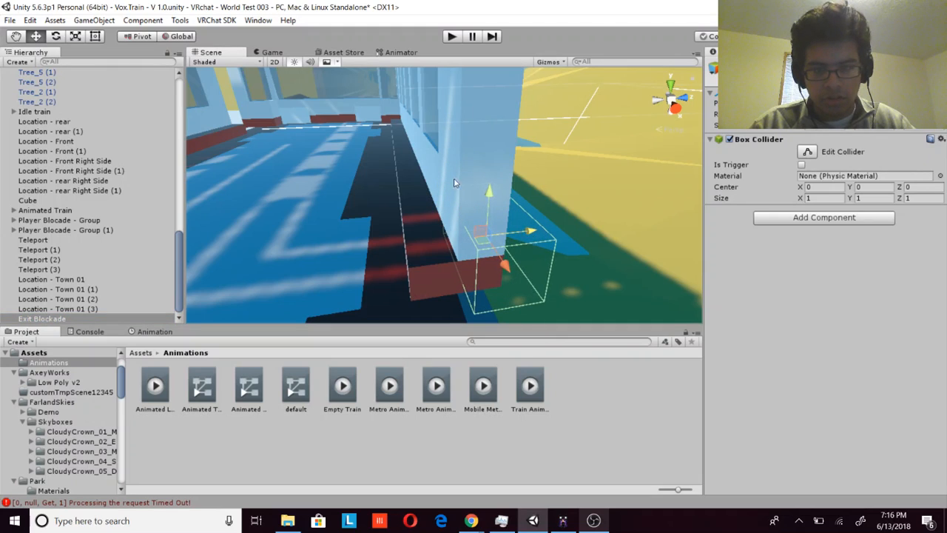
right_drag(472, 219, 510, 228)
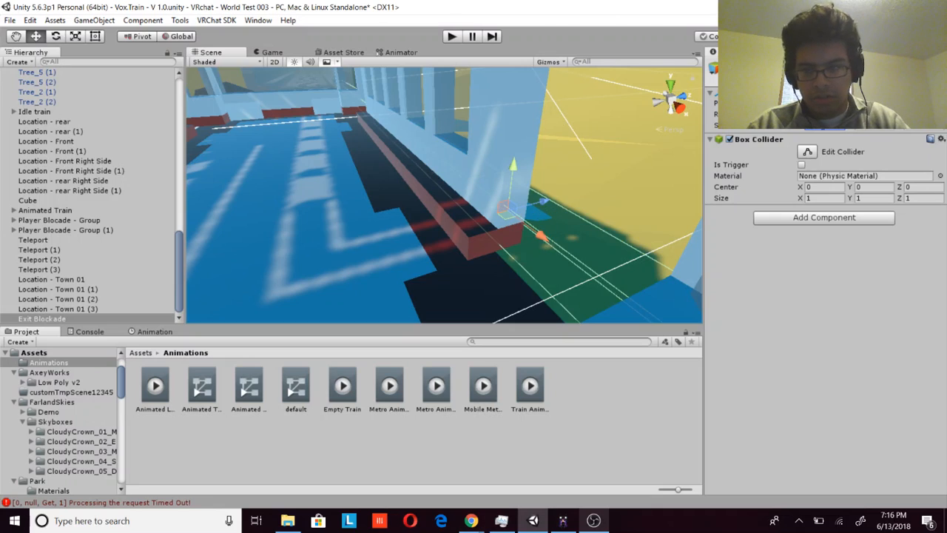
right_drag(549, 146, 625, 154)
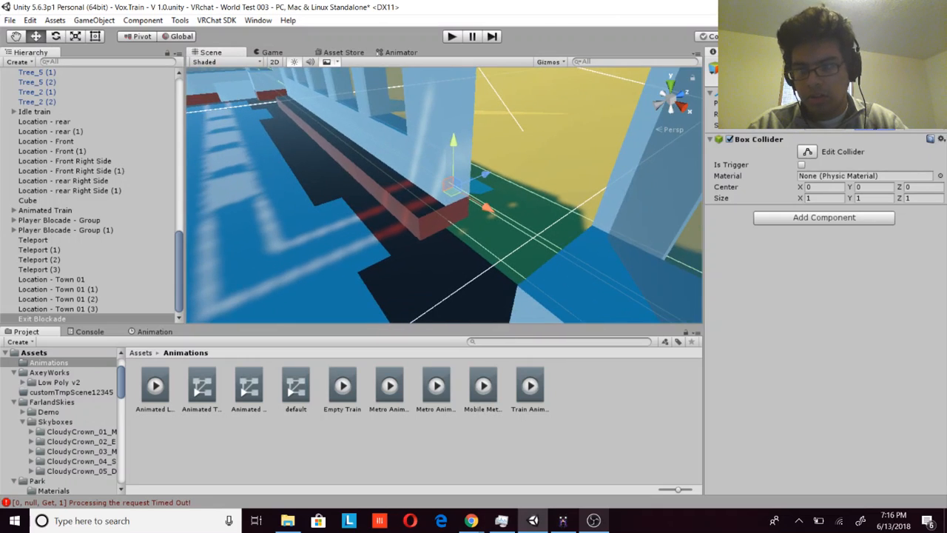
Step: Examine how far the Exit Blockade collider extends along and beyond both ends of the train
scroll(487, 180, up, 5)
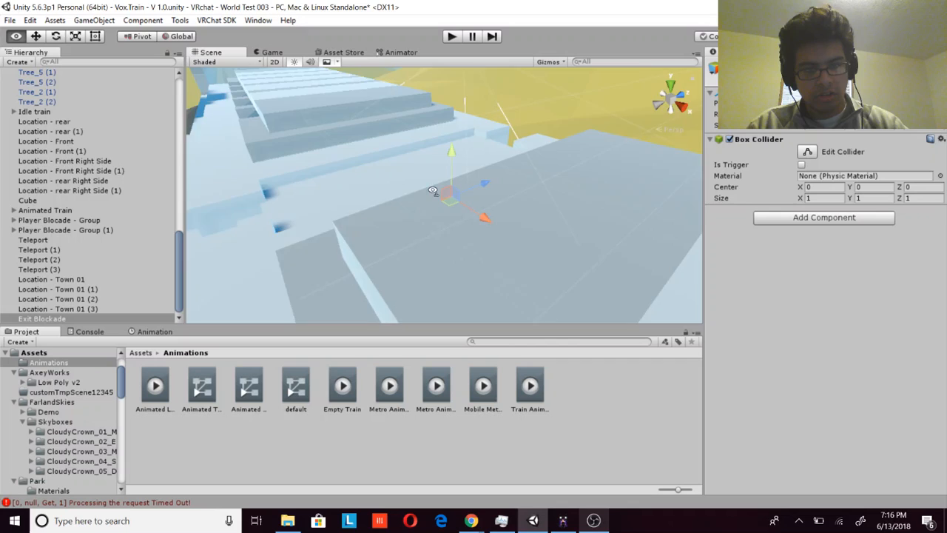
key(s)
right_drag(432, 190, 591, 221)
key(w)
key(s)
key(s)
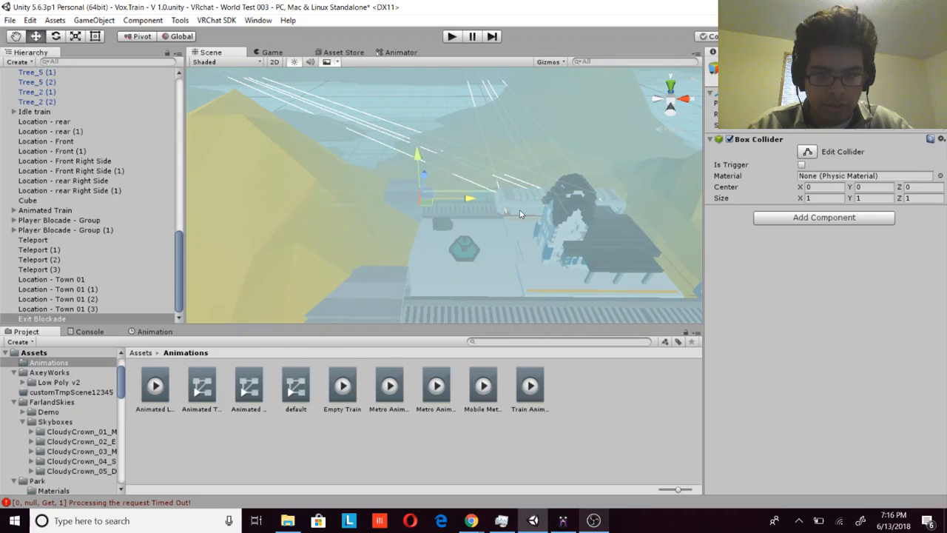
right_drag(520, 214, 433, 246)
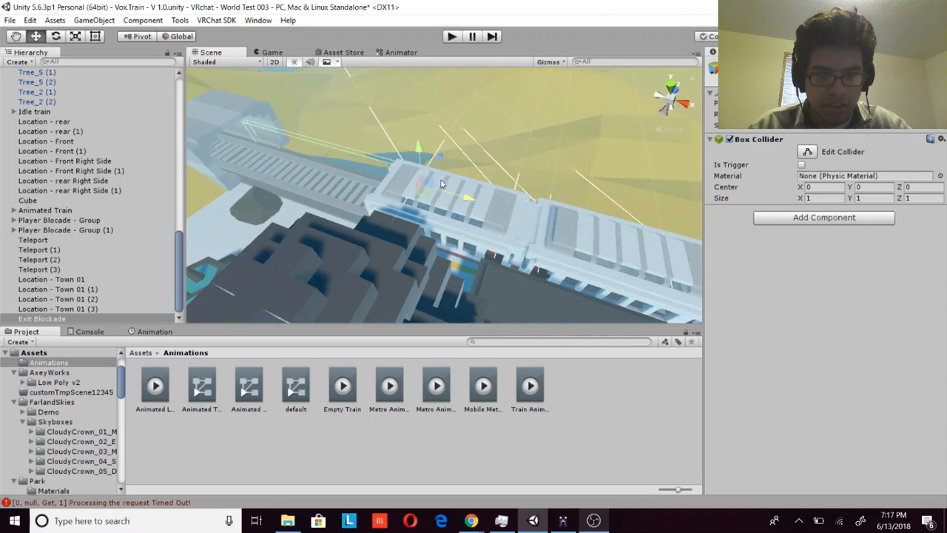
right_drag(546, 221, 497, 234)
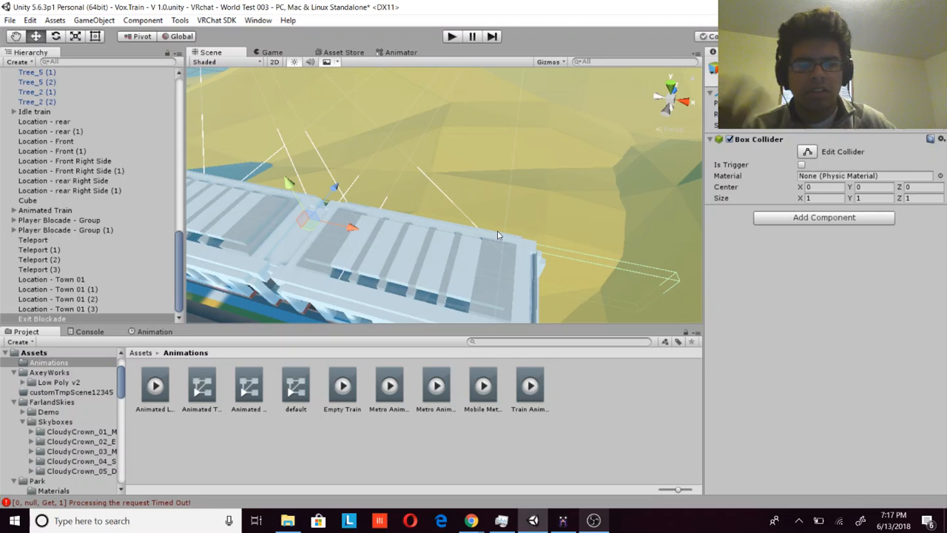
right_drag(497, 234, 399, 187)
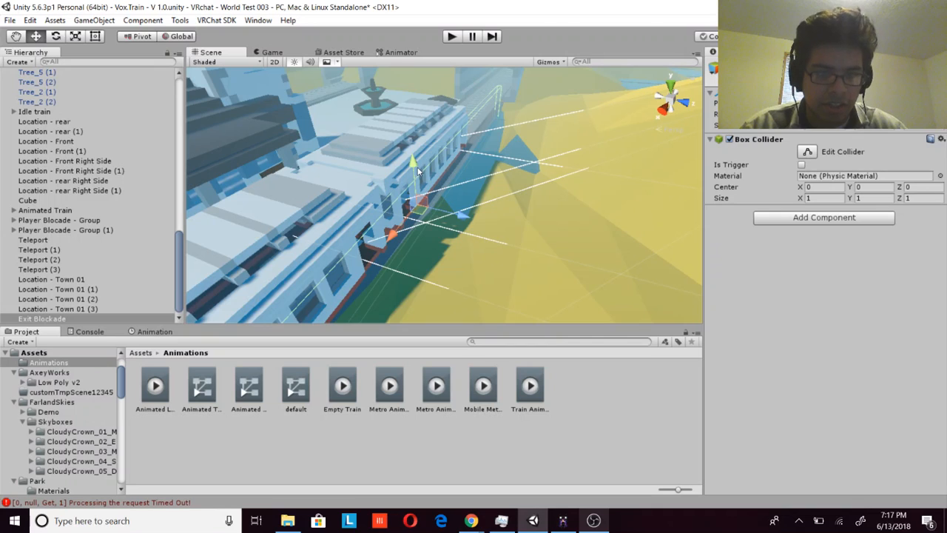
Step: Raise Exit Blockade slightly and fit it along the train's hill-facing side with an X scale of 17
drag(415, 166, 417, 157)
right_drag(416, 159, 346, 233)
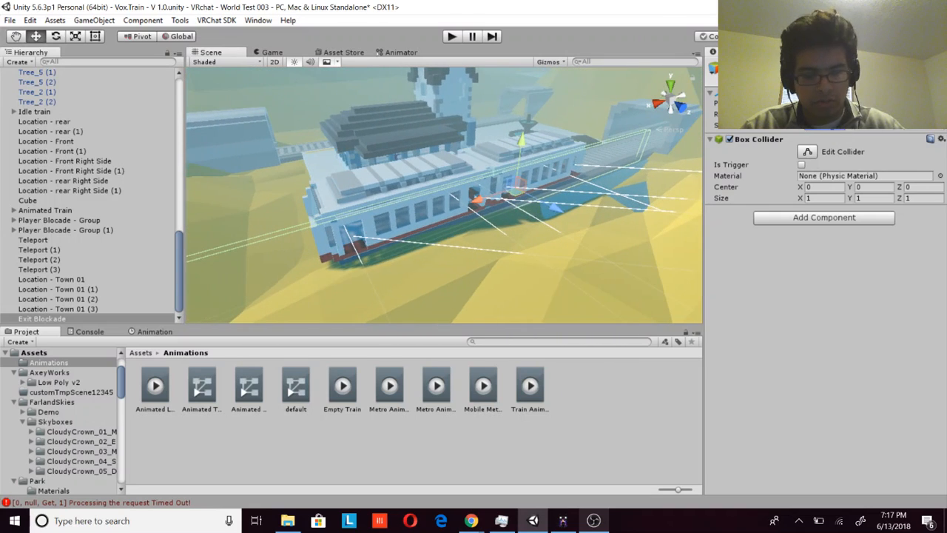
text(10)
key(BackSpace)
key(BackSpace)
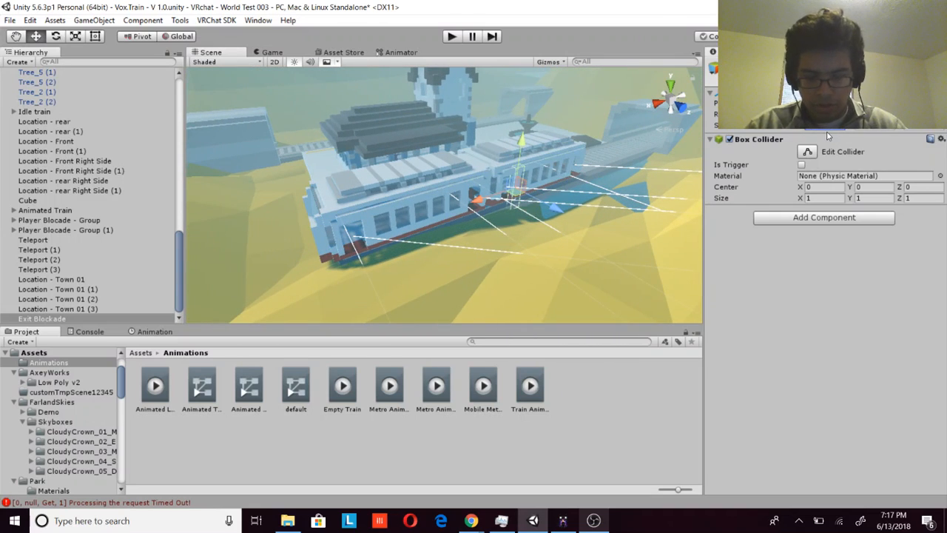
text(17)
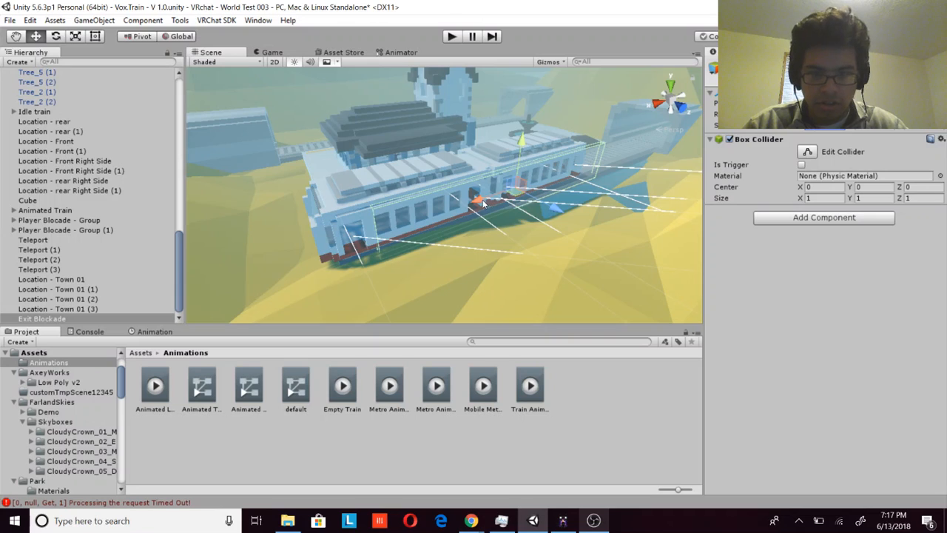
drag(483, 203, 532, 190)
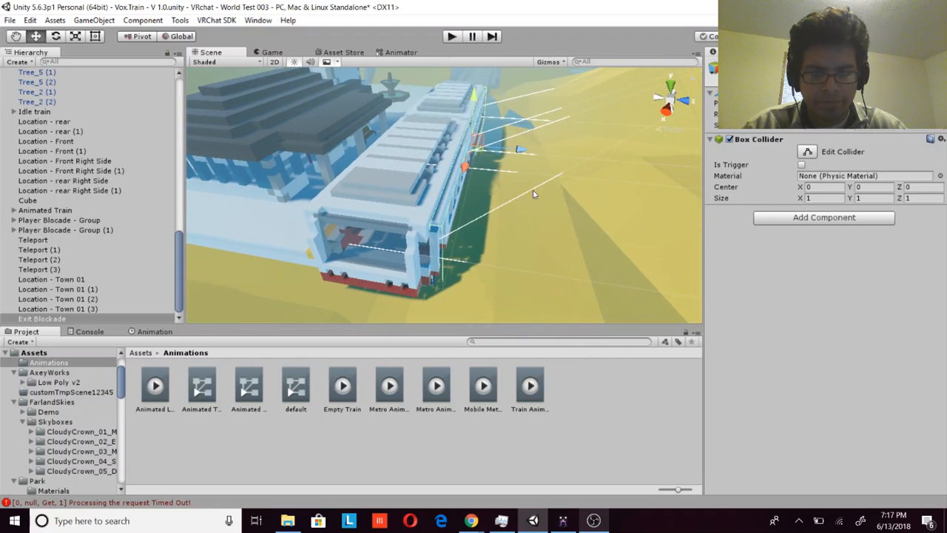
Step: Create an animation clip named Blocade Animation for Exit Blockade and save the scene
click(153, 331)
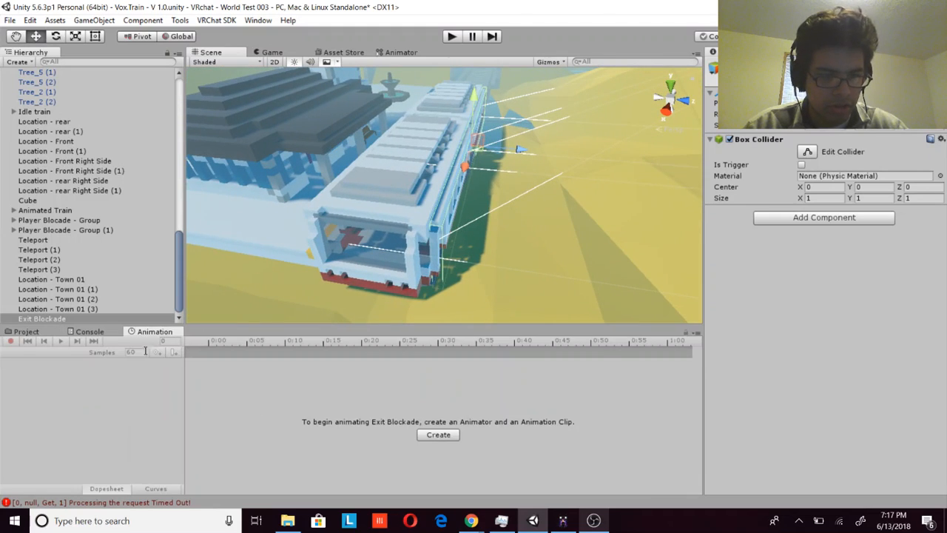
click(425, 434)
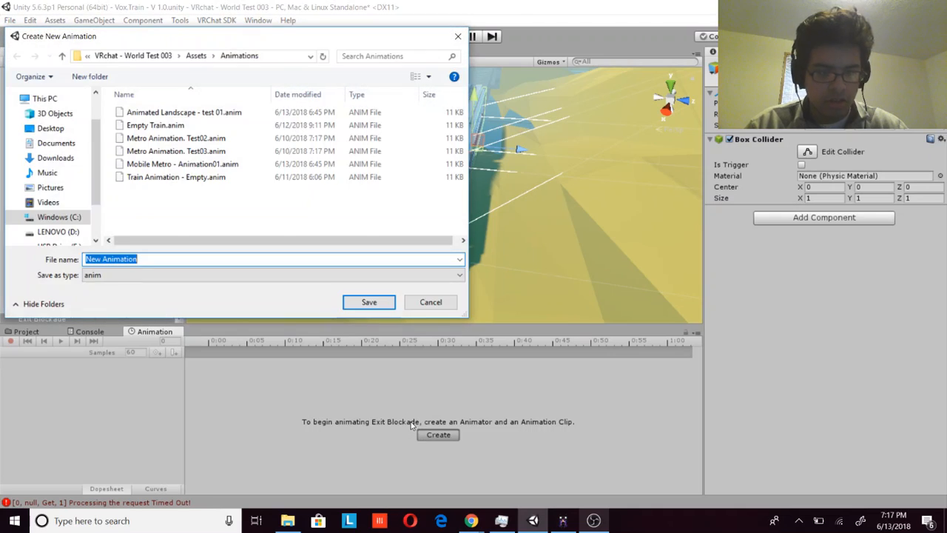
text(Bloca)
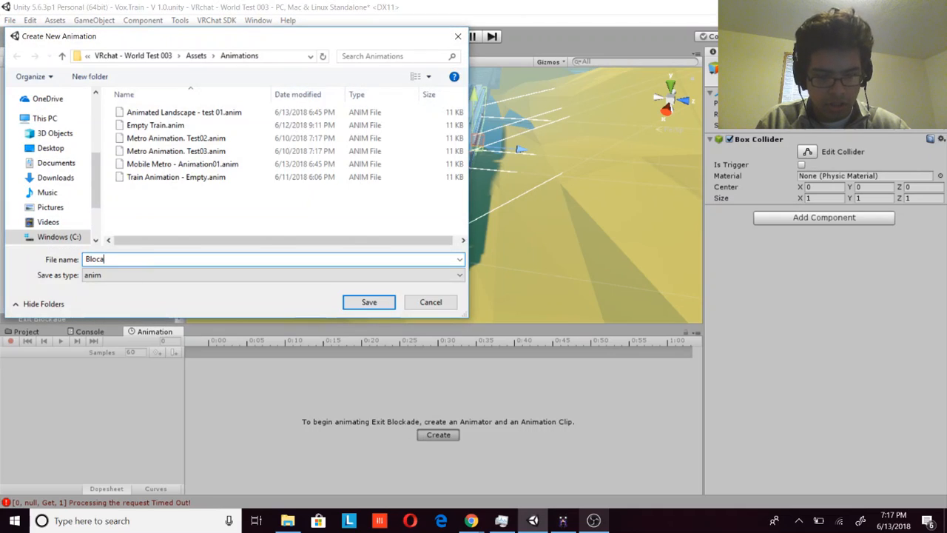
text(de Animation)
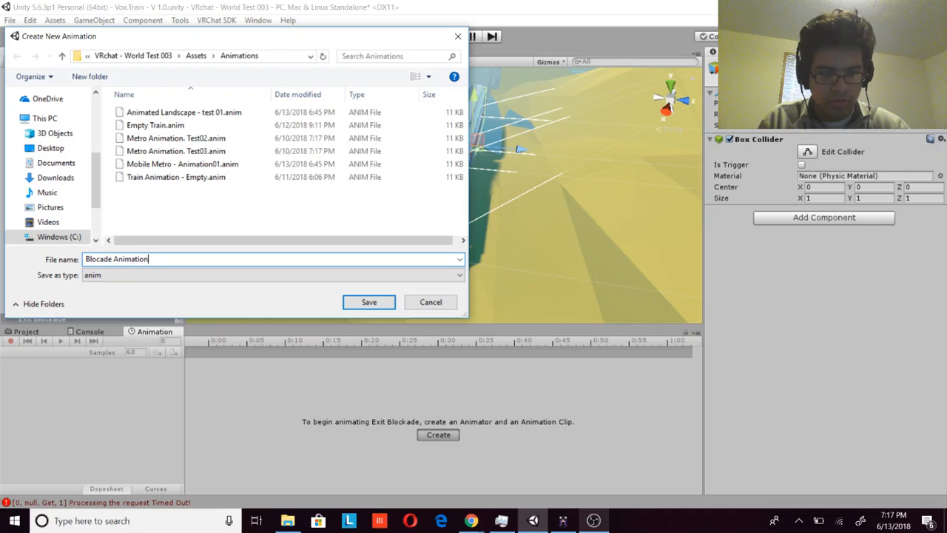
key(Return)
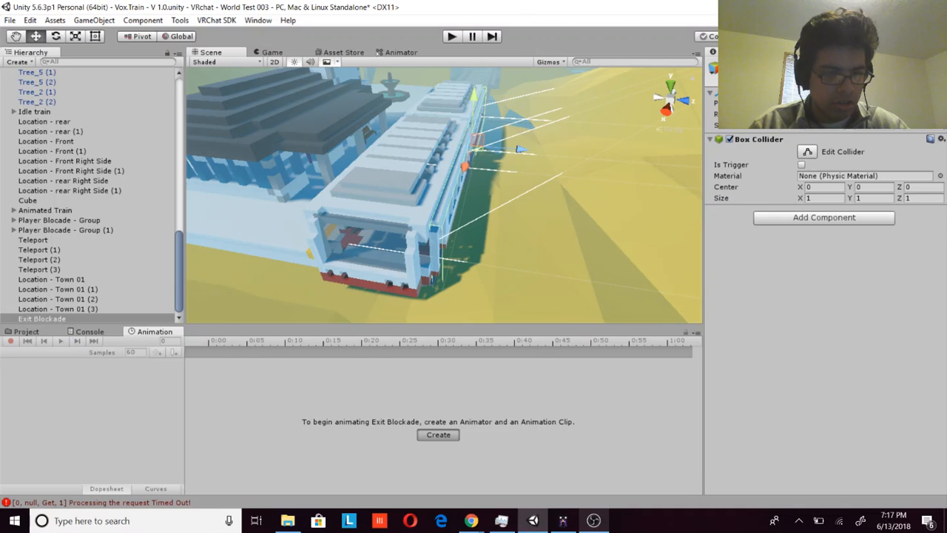
click(11, 20)
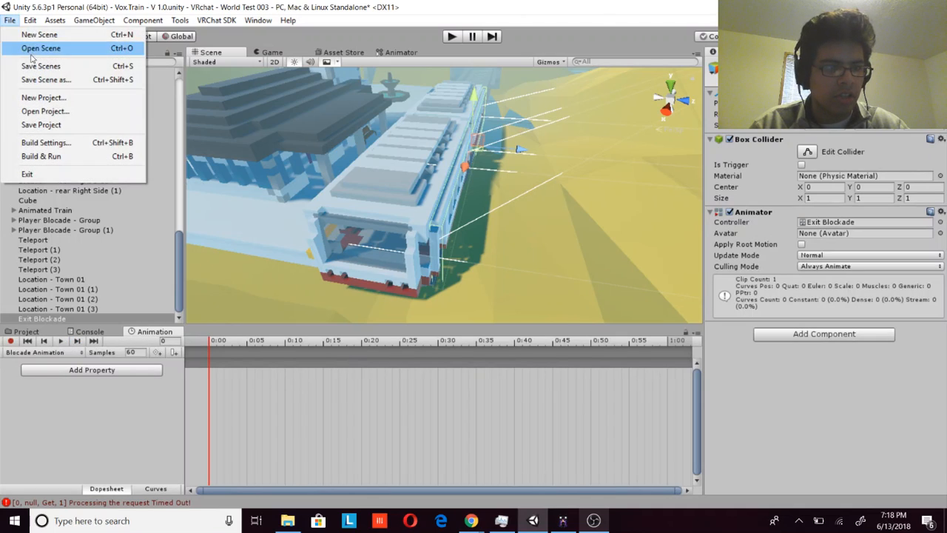
click(33, 66)
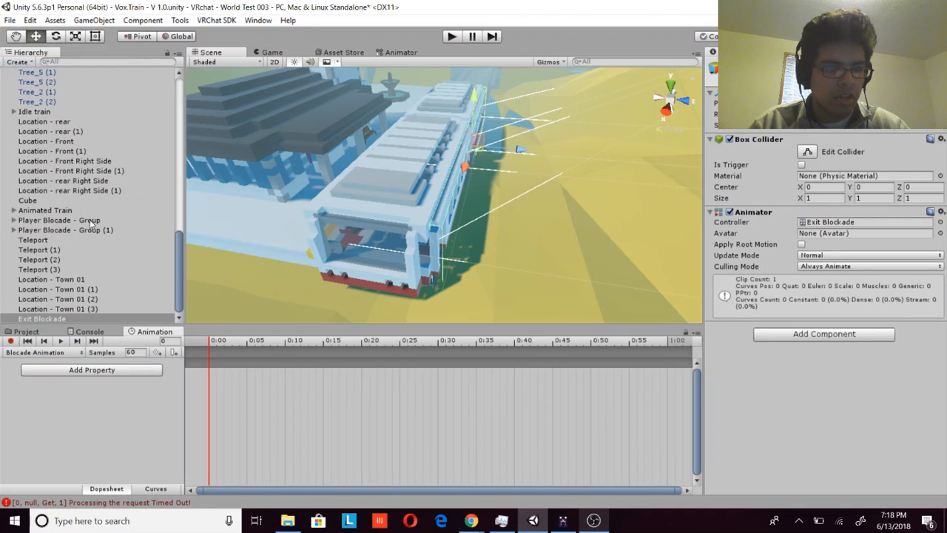
Step: Add the Transform Position property to Blocade Animation and set its sample rate to 3
click(64, 370)
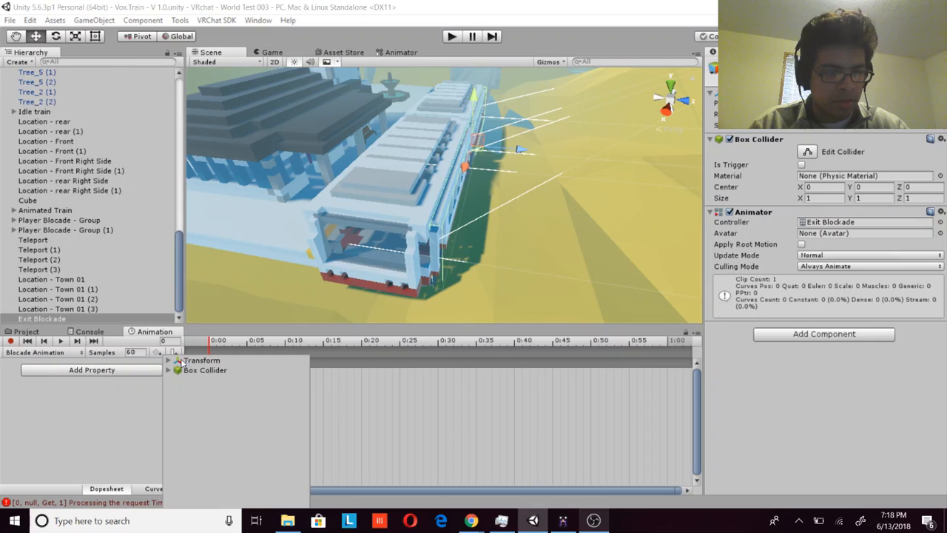
click(170, 360)
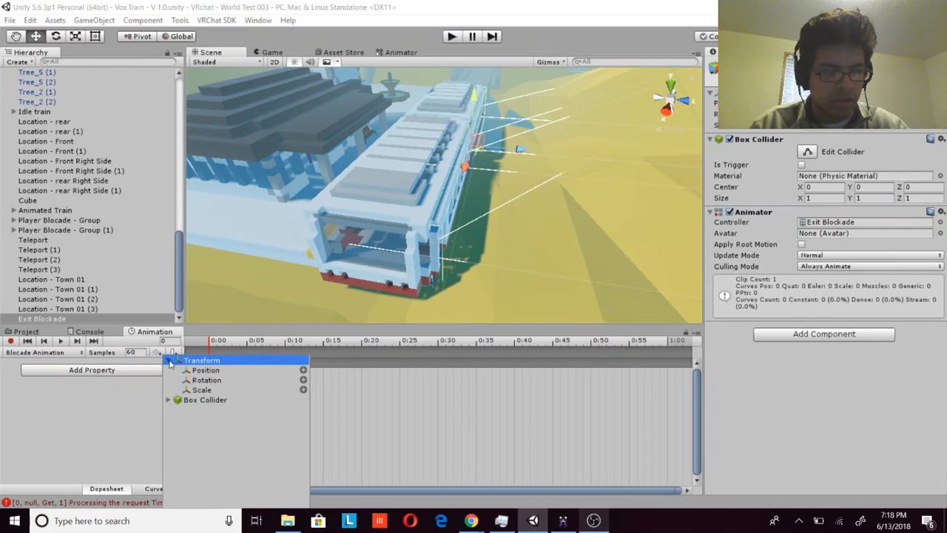
click(303, 370)
click(145, 353)
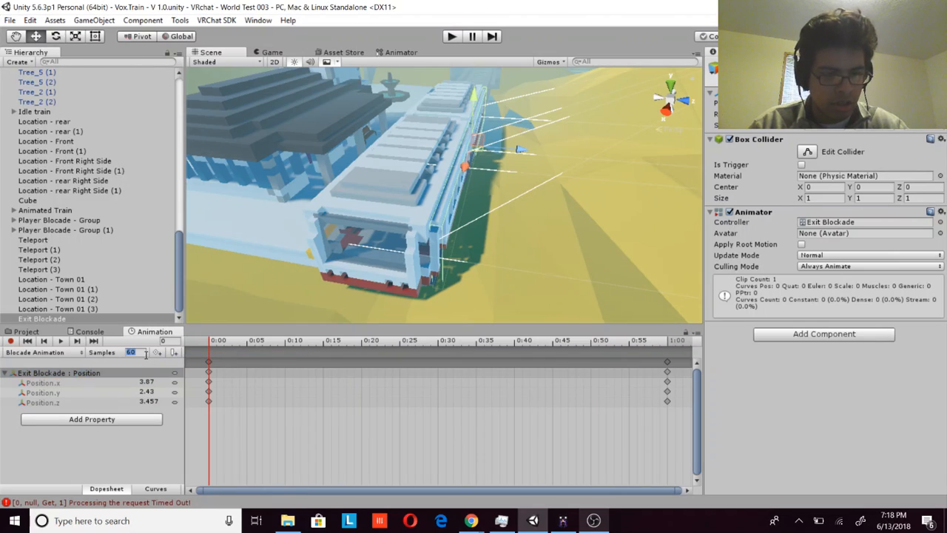
key(Return)
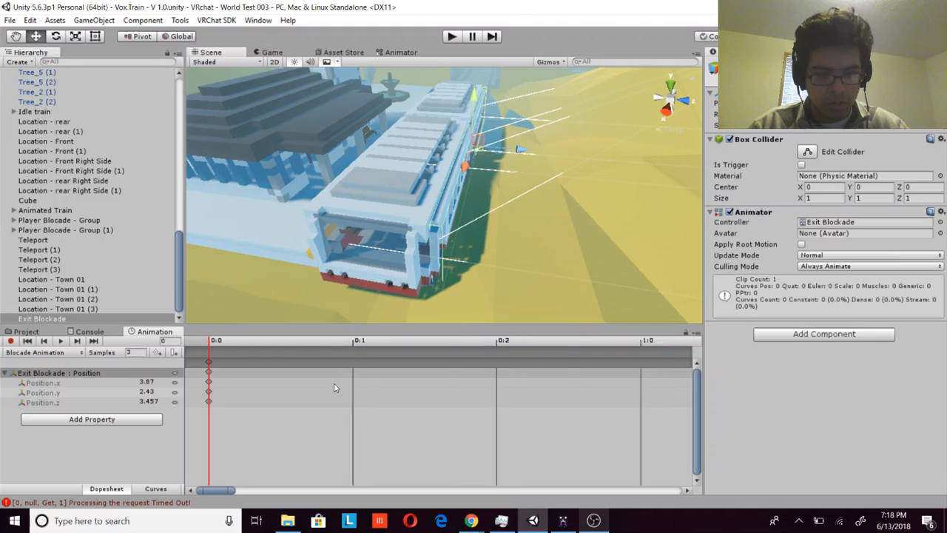
Step: Shift the first Position.x key to just before 2:0 and the first Position.y and Position.z keys to 3:1
scroll(356, 406, down, 10)
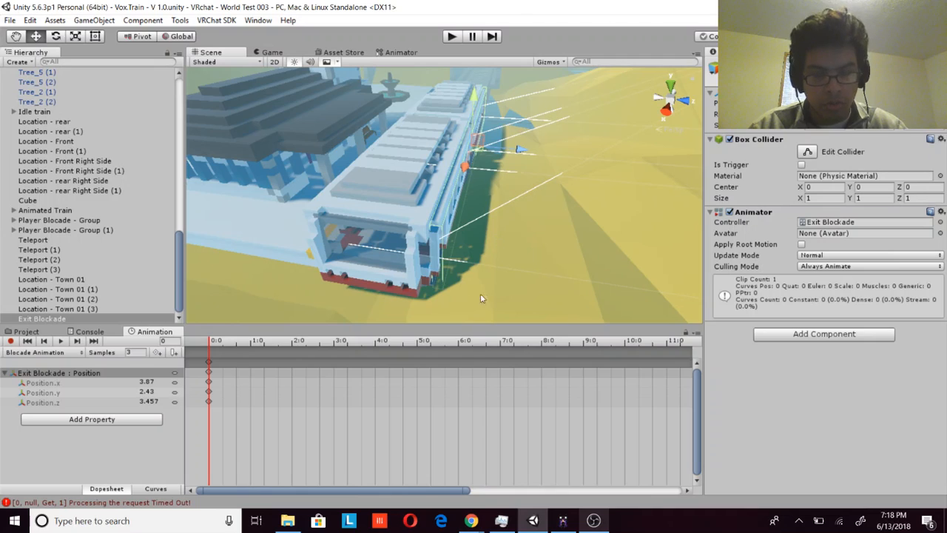
drag(420, 490, 385, 472)
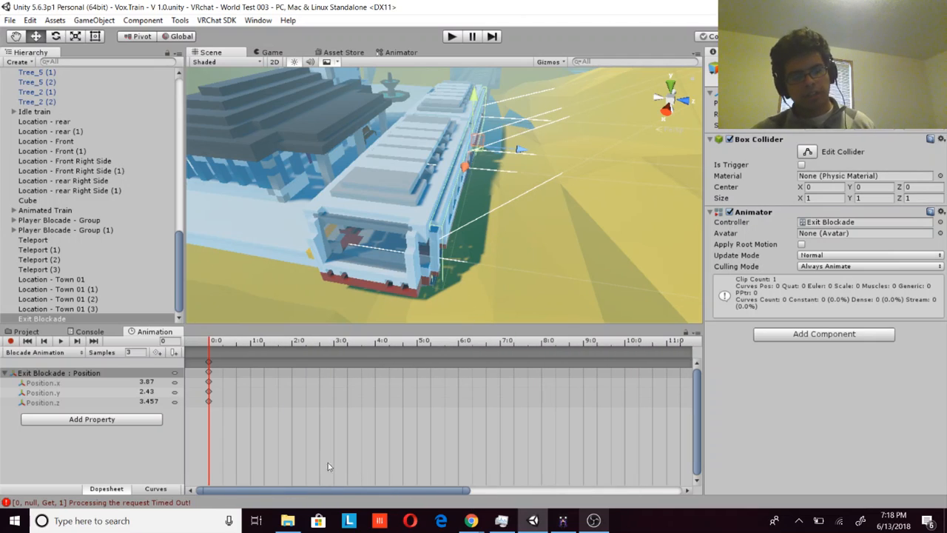
click(209, 381)
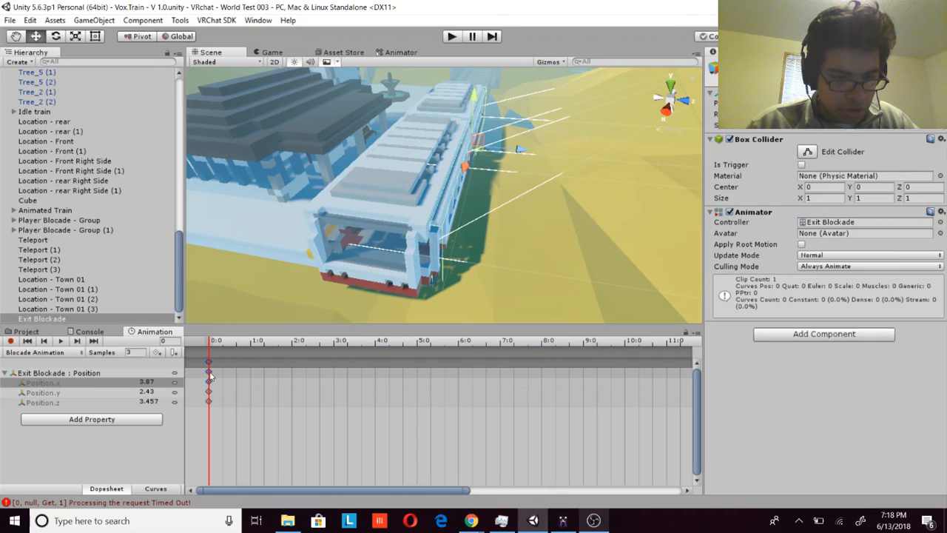
drag(209, 373, 278, 377)
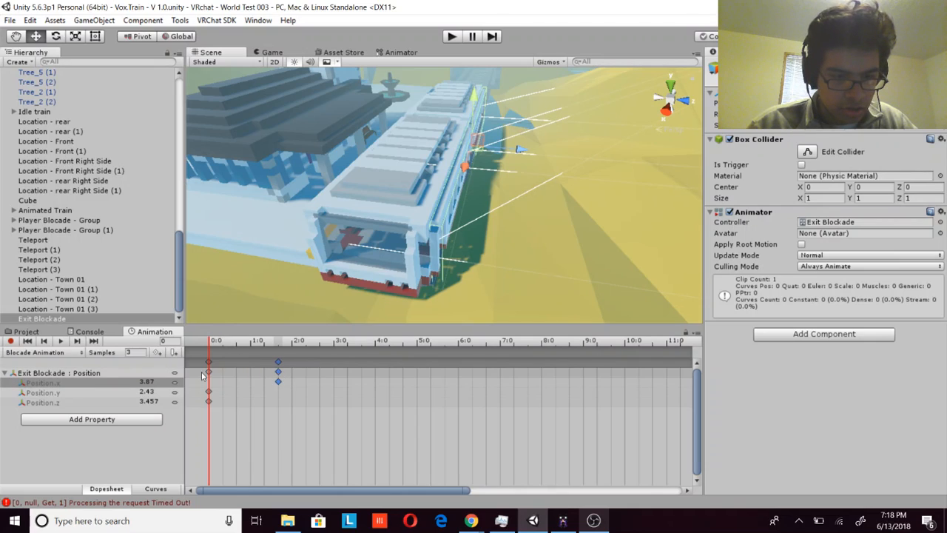
drag(209, 374, 347, 368)
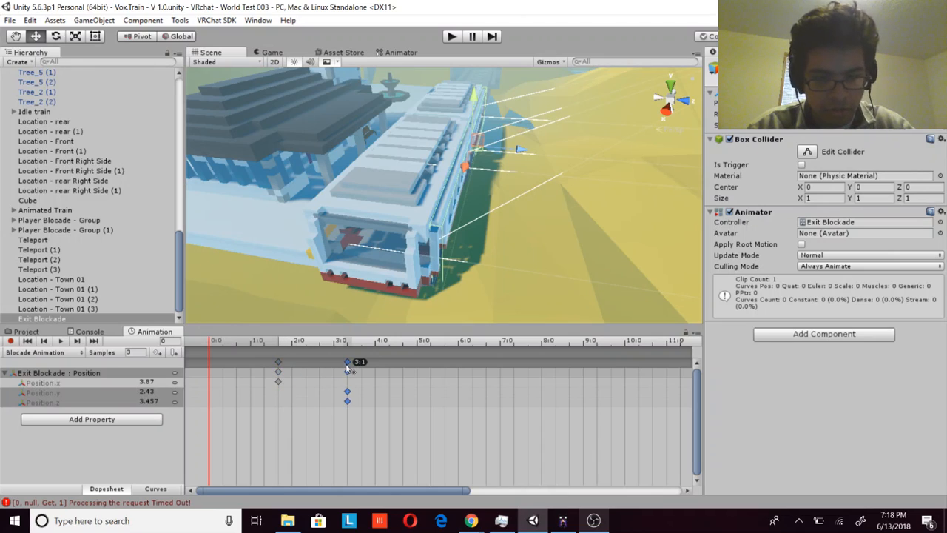
Step: Examine the keyframe spacing across the whole Blocade Animation timeline and Exit Blockade's coverage of the train's side doorways
scroll(358, 377, down, 6)
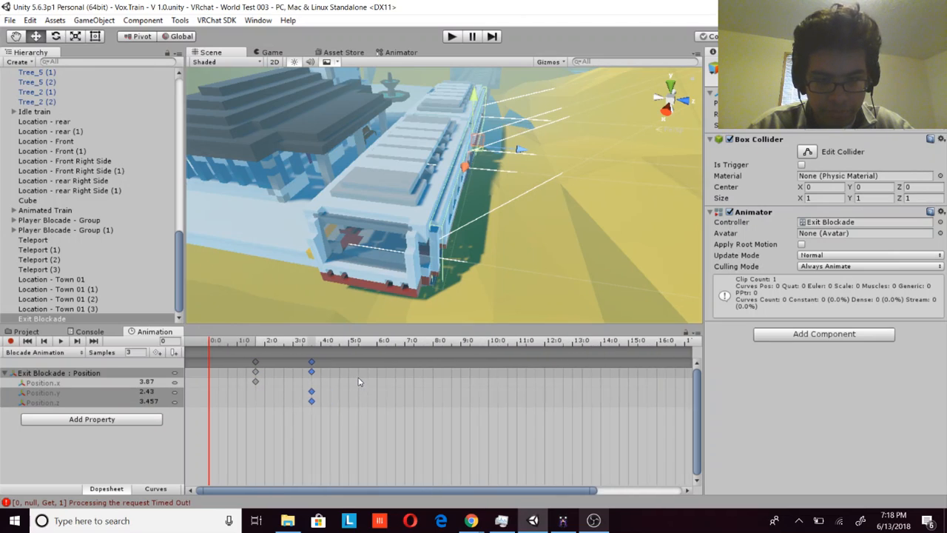
scroll(355, 379, down, 4)
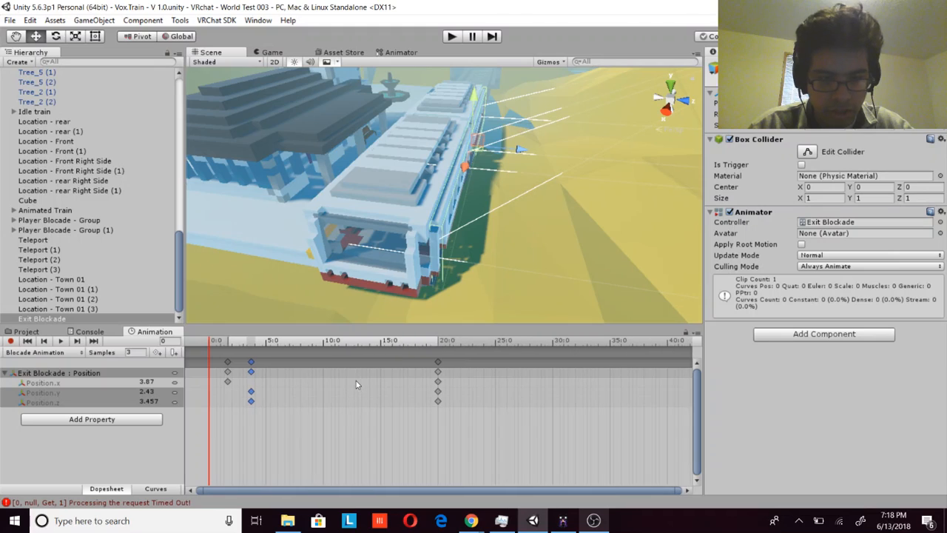
scroll(412, 370, down, 1)
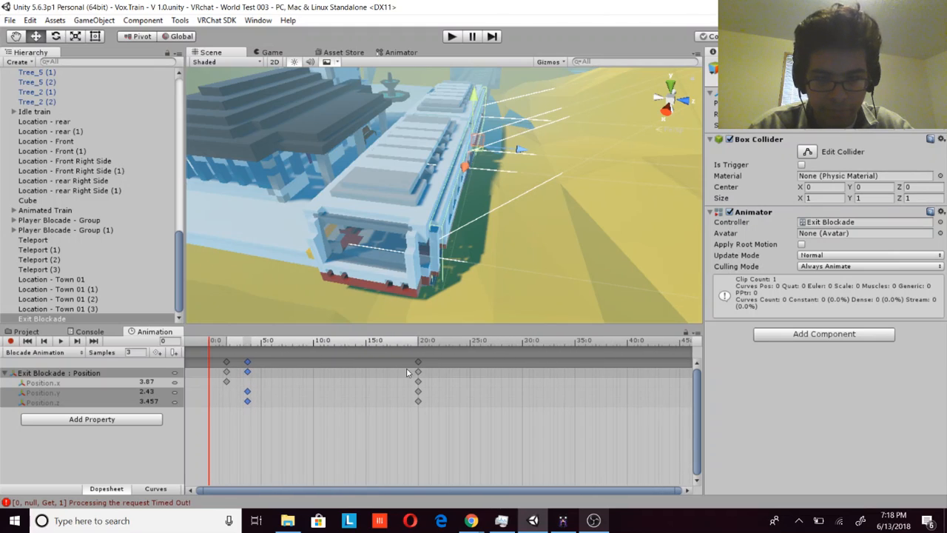
scroll(406, 372, down, 5)
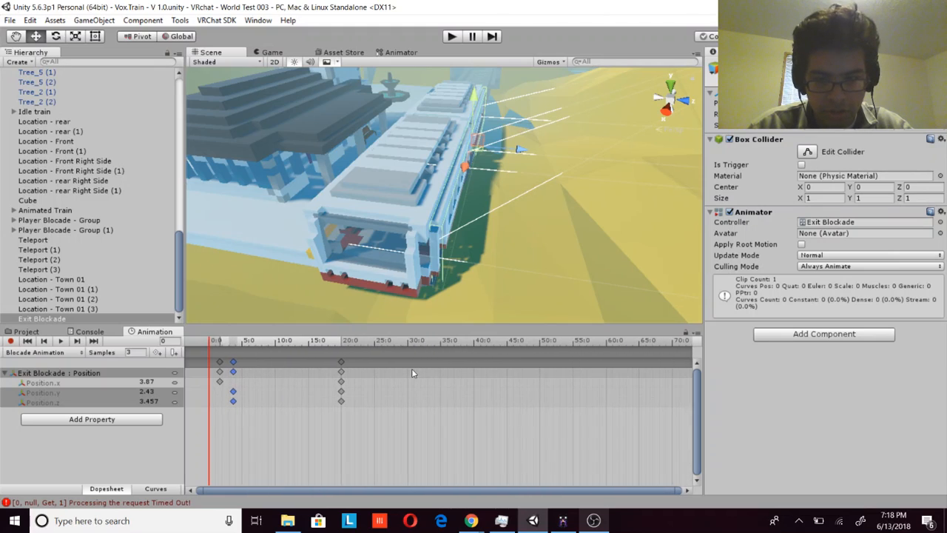
scroll(412, 373, down, 1)
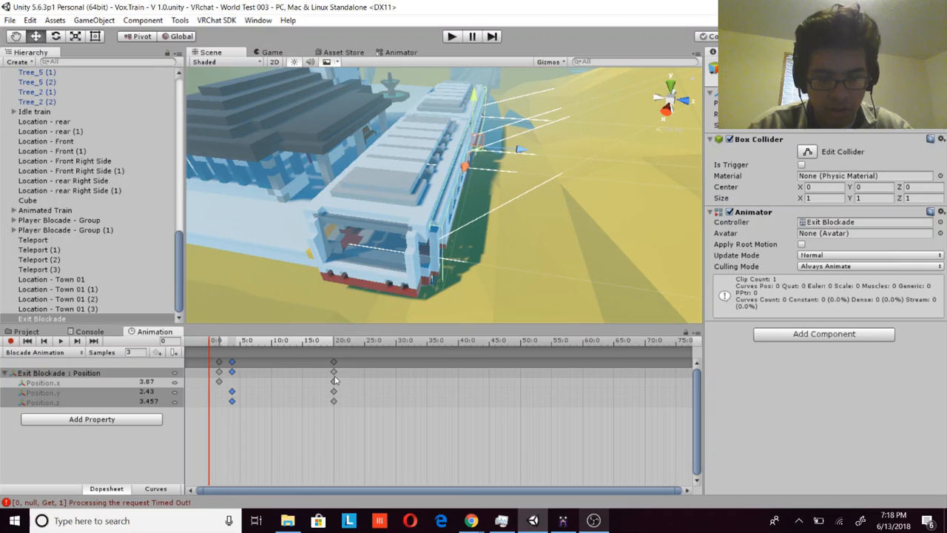
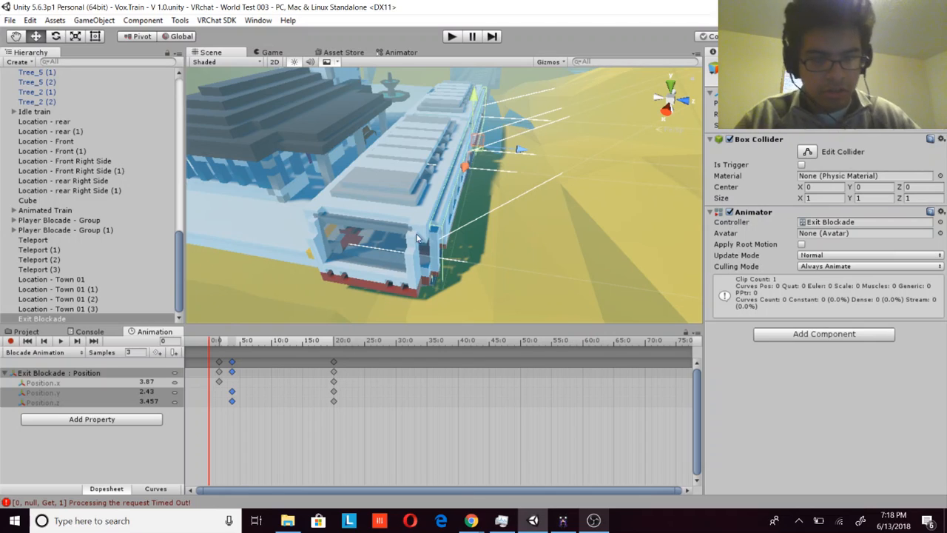
right_drag(416, 234, 584, 270)
right_drag(469, 234, 429, 223)
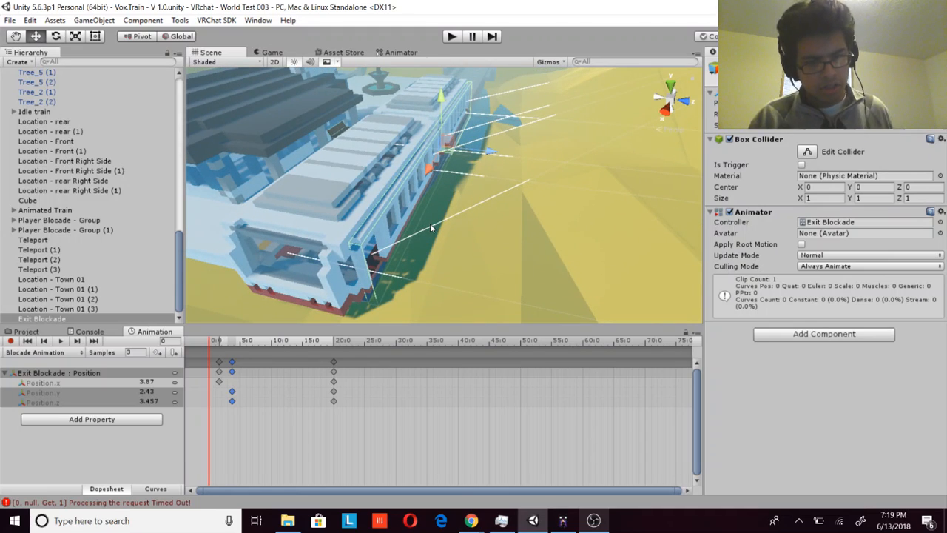
Step: Step through Animated World's keyframes up to 100:0 to examine when the landscape moves relative to the train
scroll(89, 264, up, 15)
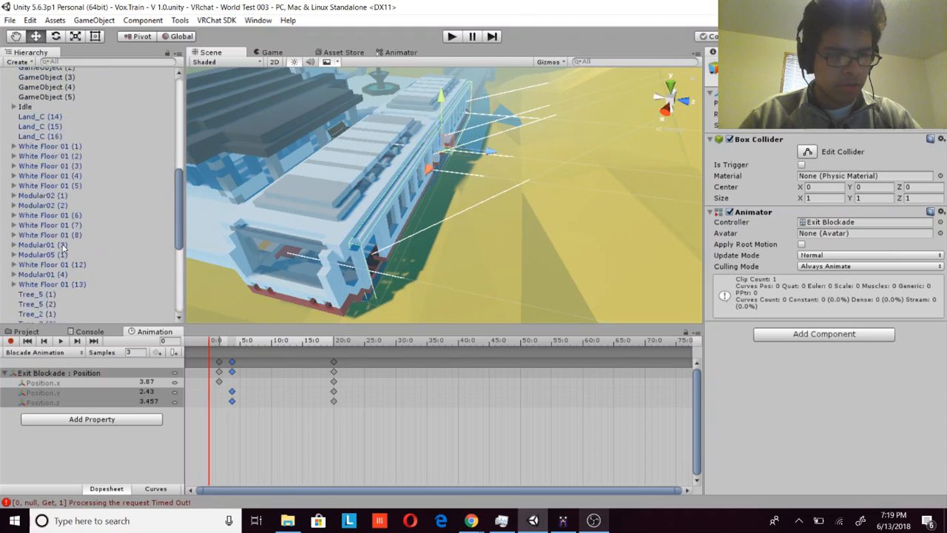
click(44, 208)
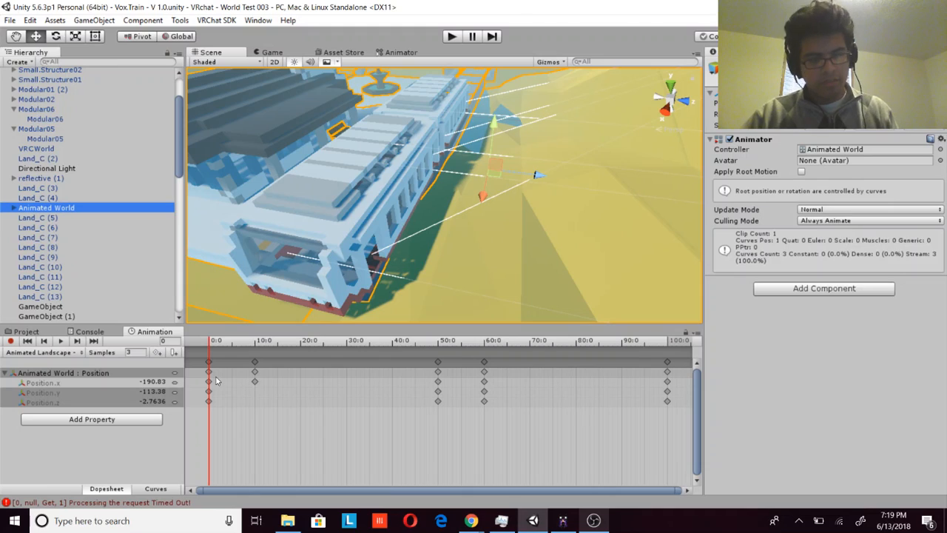
click(78, 341)
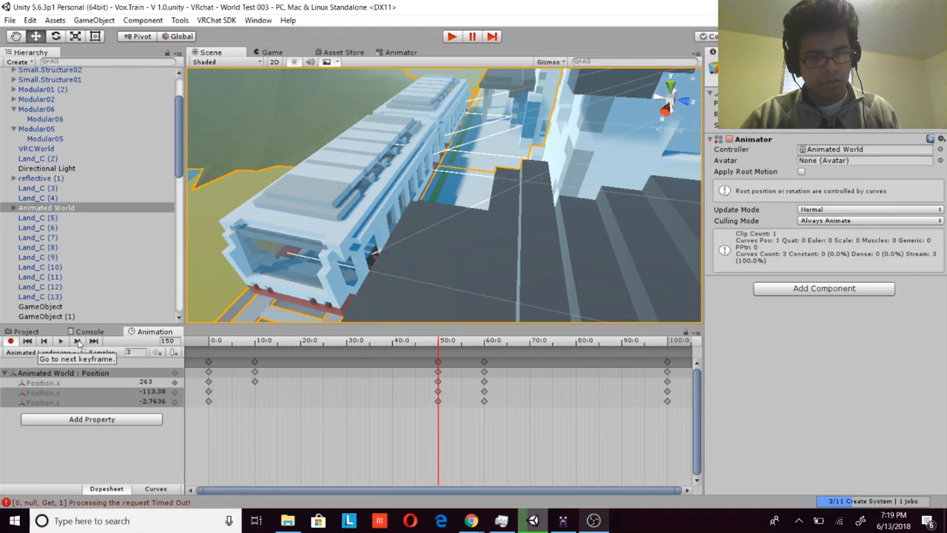
scroll(514, 298, down, 5)
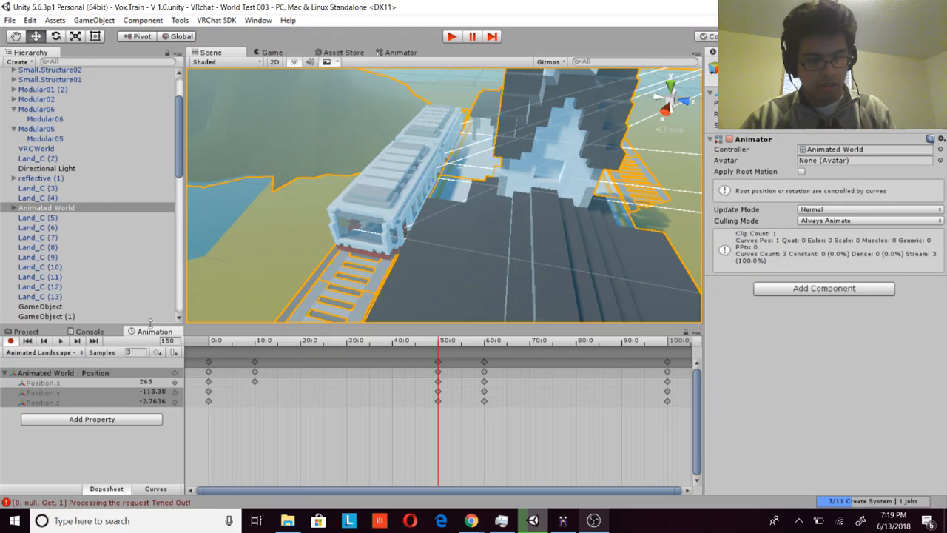
click(76, 341)
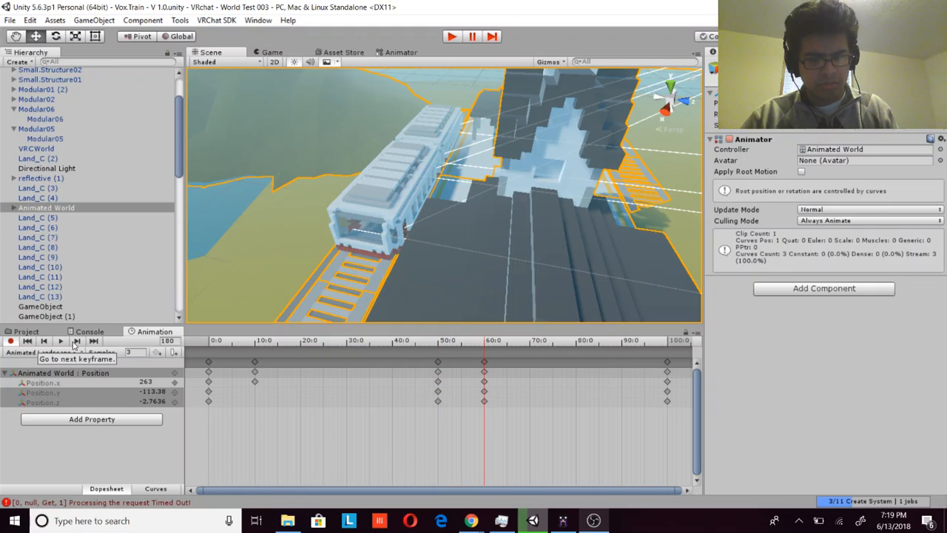
click(74, 342)
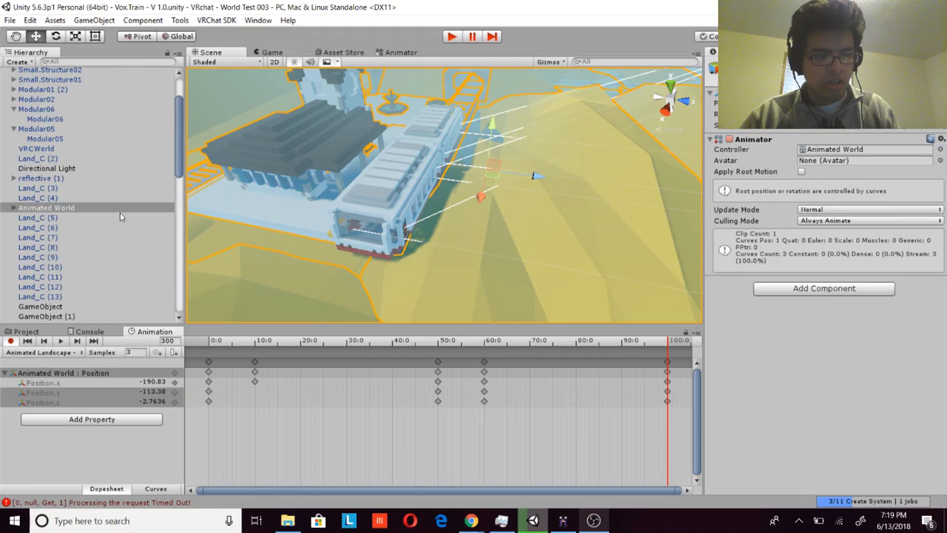
Step: In Exit Blockade's animation, move the last Position keys to 60:0 and the middle Position.y and Position.z keys to 50:0
scroll(122, 216, down, 15)
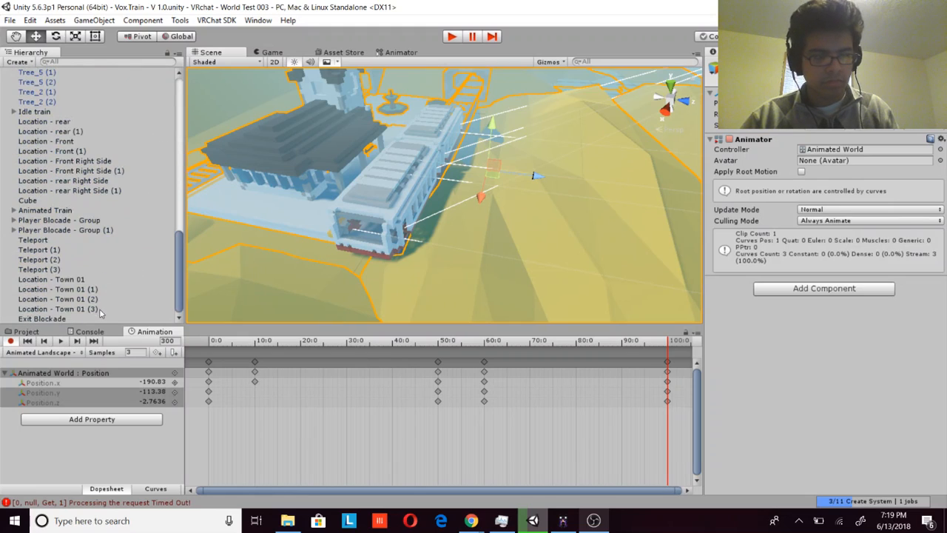
click(101, 310)
click(89, 318)
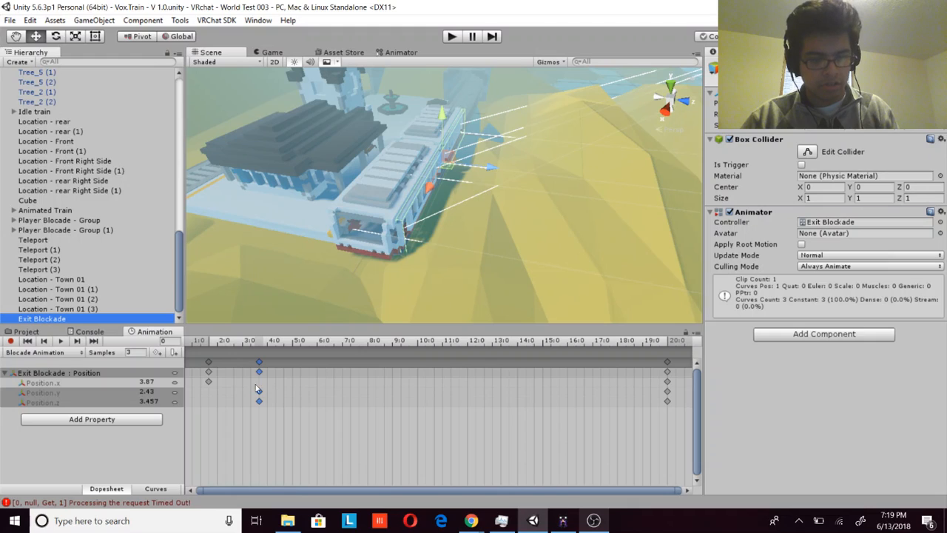
drag(259, 371, 425, 371)
scroll(405, 422, down, 1)
scroll(405, 420, down, 10)
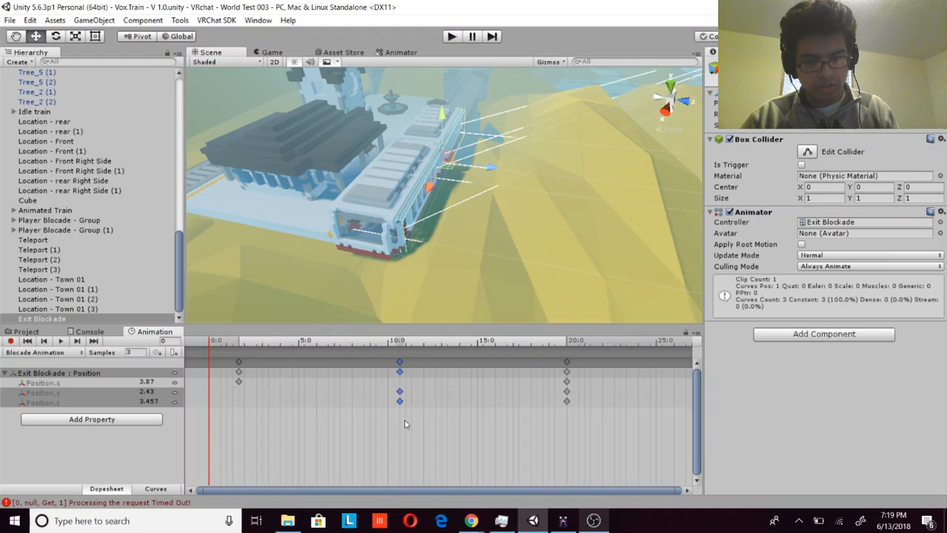
scroll(405, 416, down, 6)
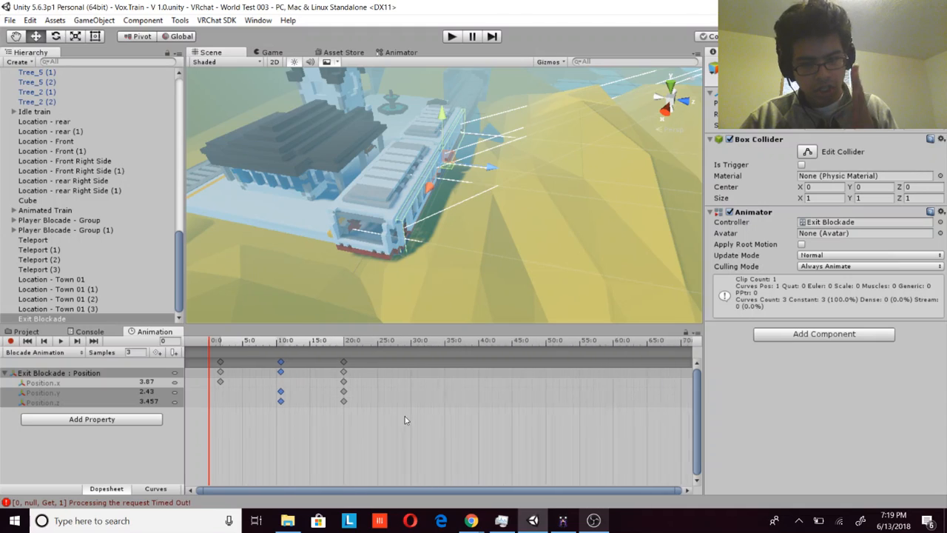
scroll(406, 417, down, 2)
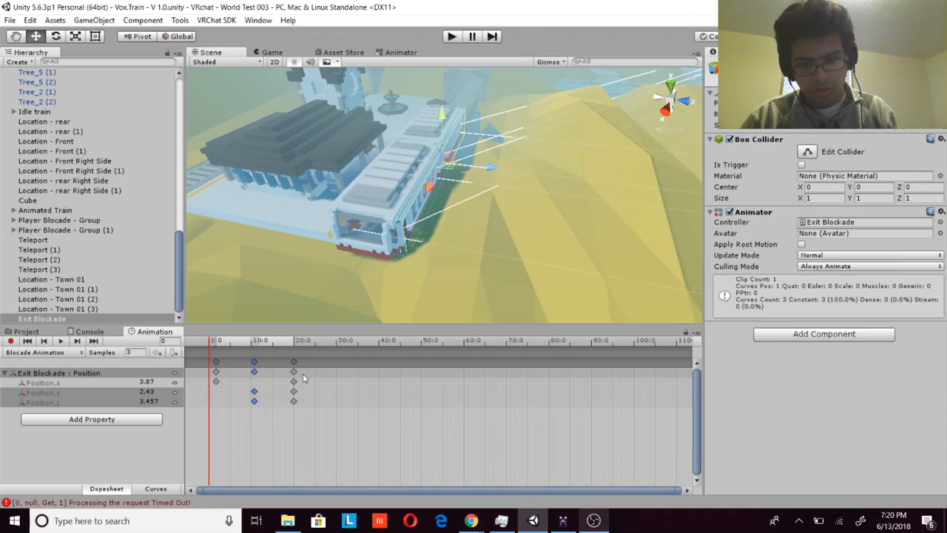
scroll(314, 378, down, 1)
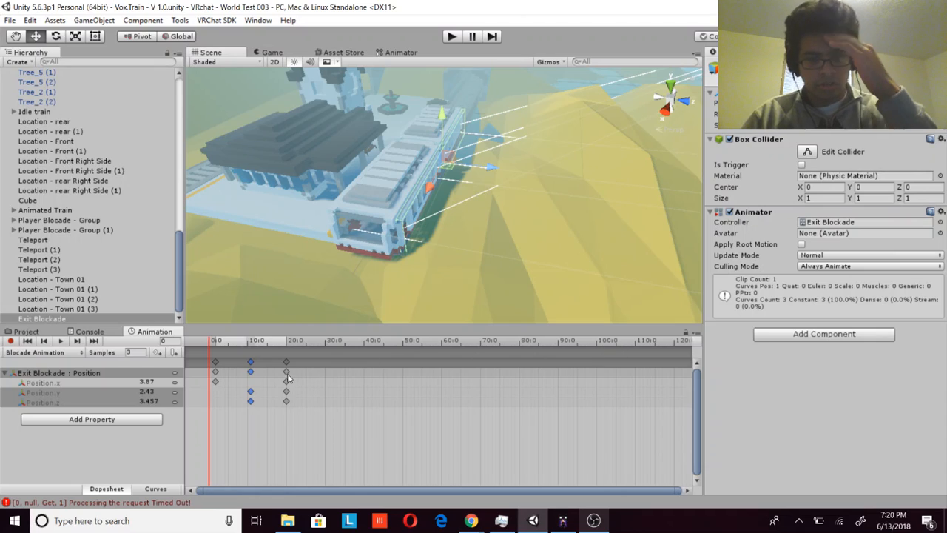
drag(286, 372, 441, 370)
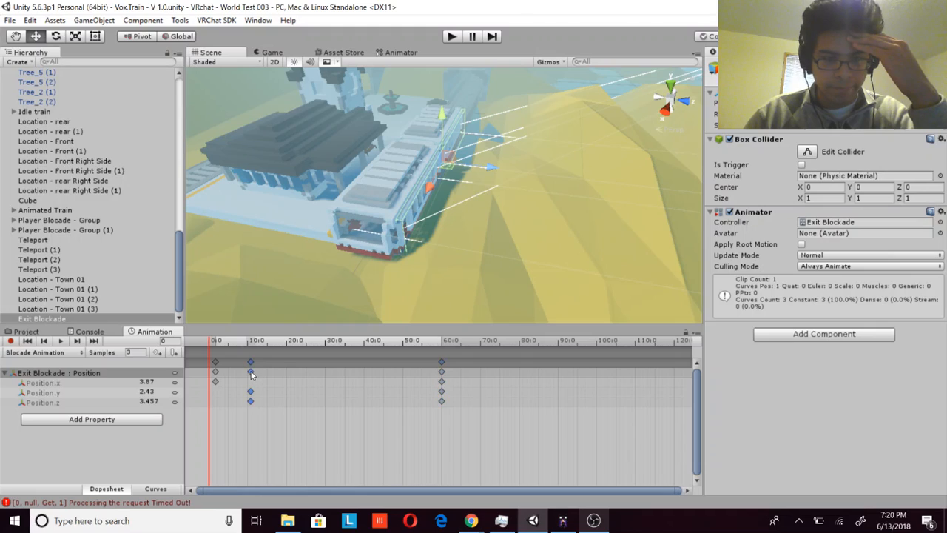
drag(251, 373, 404, 370)
Step: Compare the timing with Animated World's Position keyframes, then return to Exit Blockade's timeline
scroll(156, 245, up, 10)
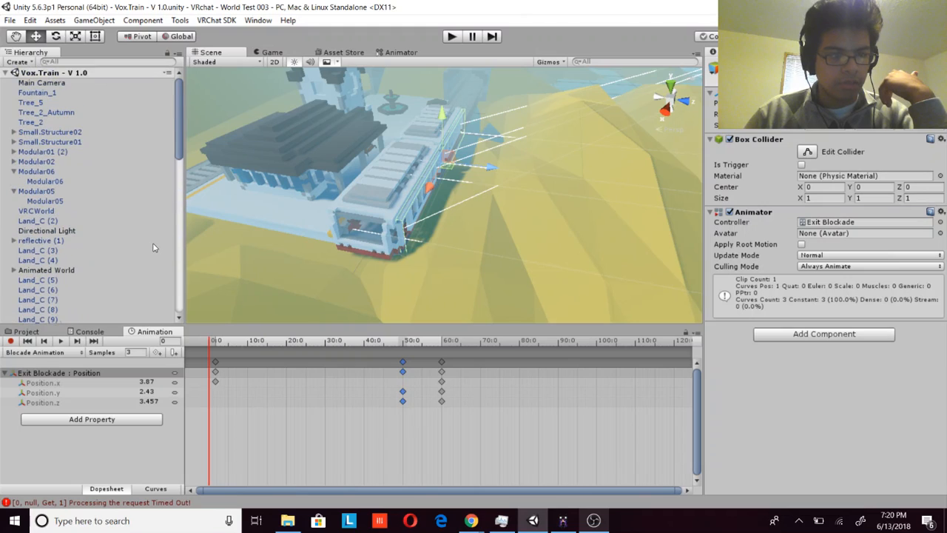
click(124, 273)
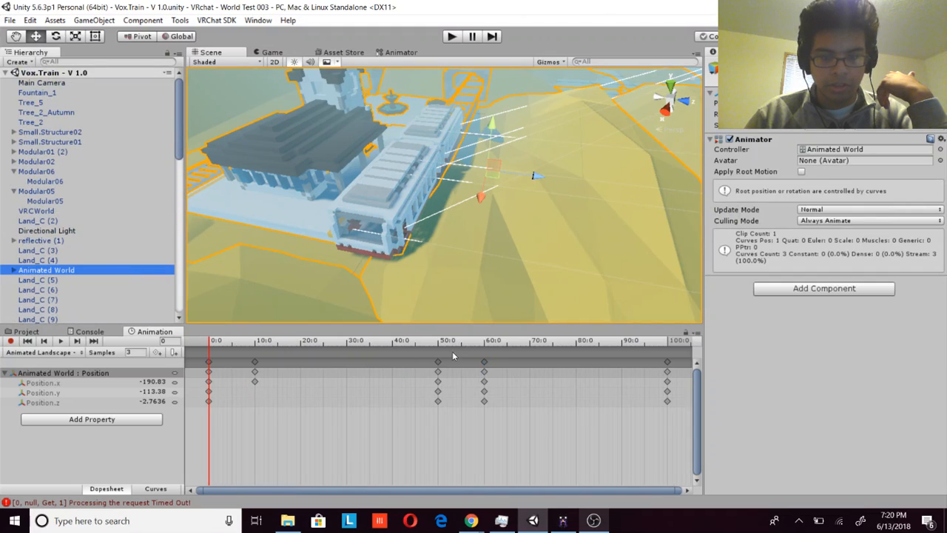
scroll(179, 316, down, 15)
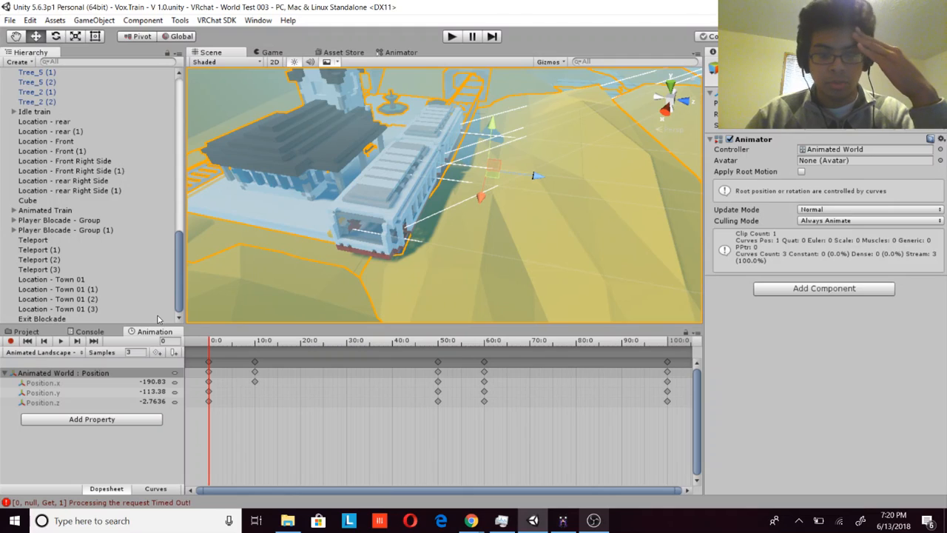
click(157, 318)
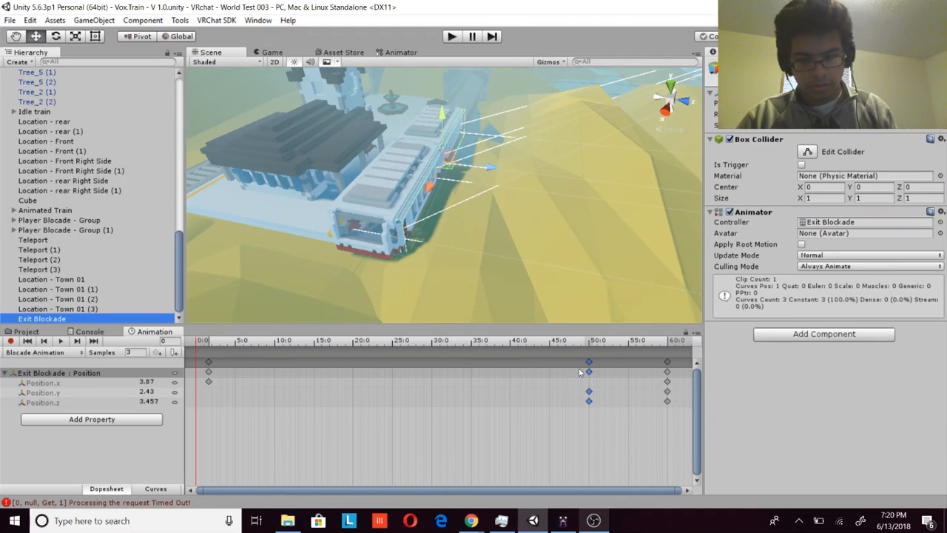
Step: Move the first Position.x key of Blocade Animation to 0:0
scroll(561, 371, down, 2)
scroll(561, 370, down, 6)
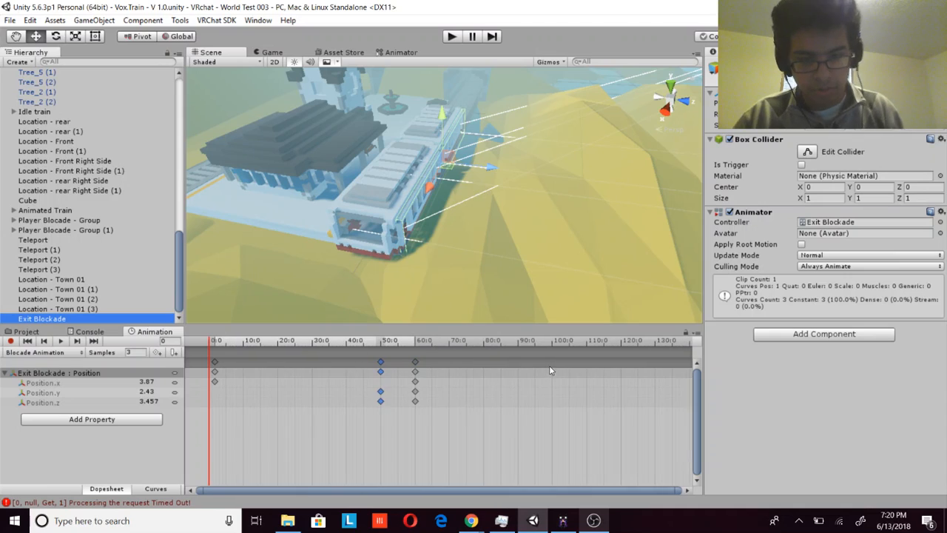
scroll(551, 369, down, 1)
scroll(551, 370, up, 4)
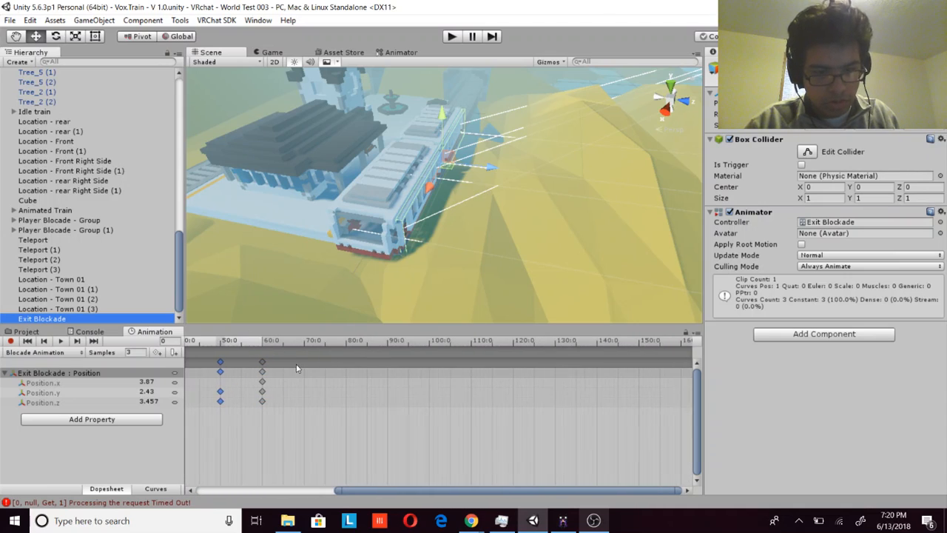
scroll(297, 364, down, 3)
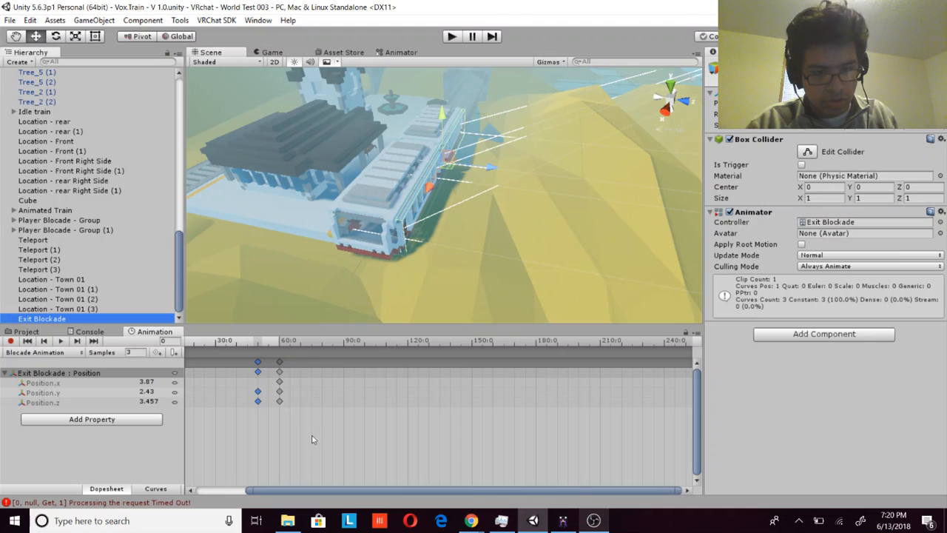
drag(373, 491, 251, 479)
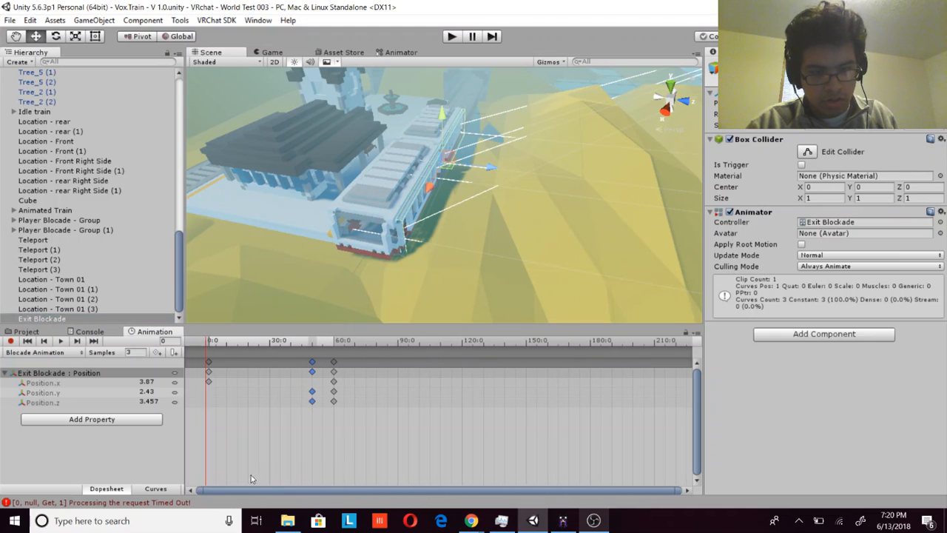
scroll(285, 459, up, 3)
drag(334, 492, 300, 491)
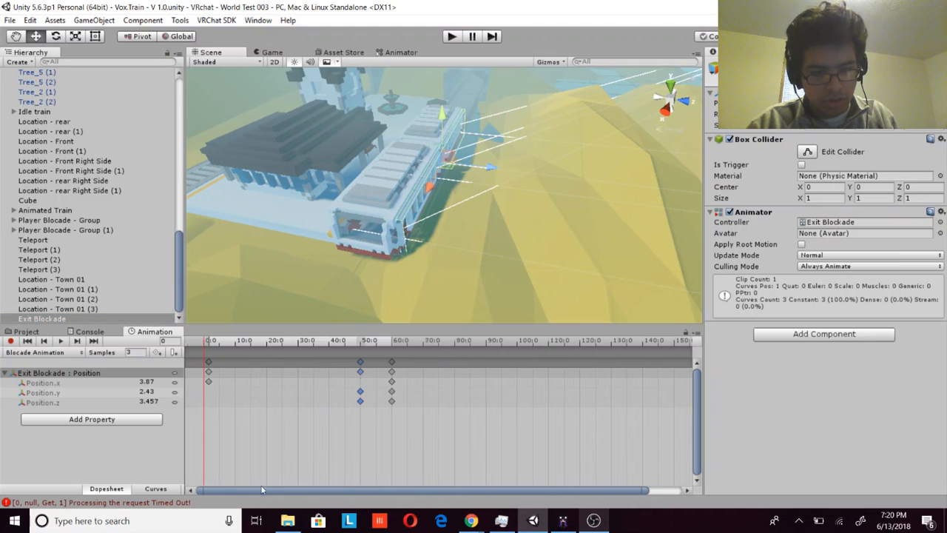
drag(203, 373, 199, 373)
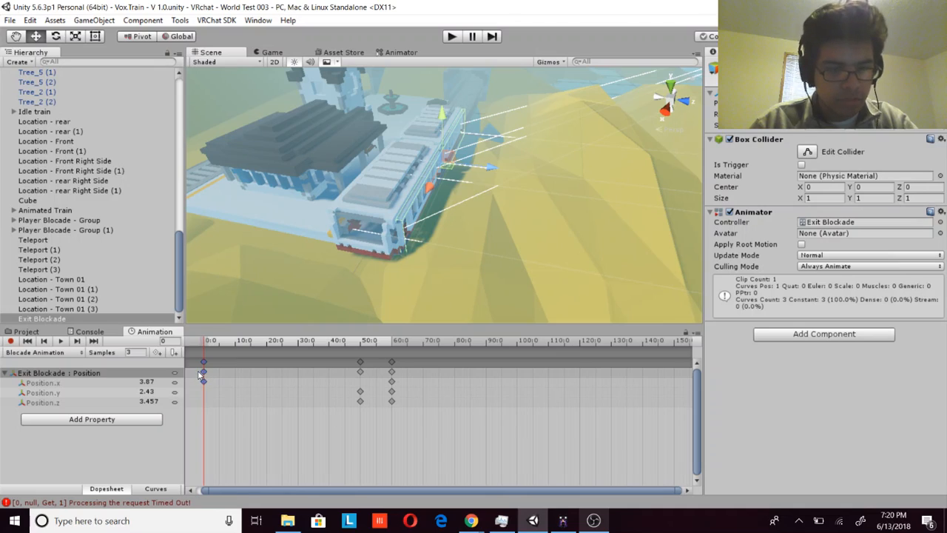
Step: Step back and forth through Blocade Animation's keyframes at 0:0, 50:0 and 60:0, ending at 60:0
click(79, 343)
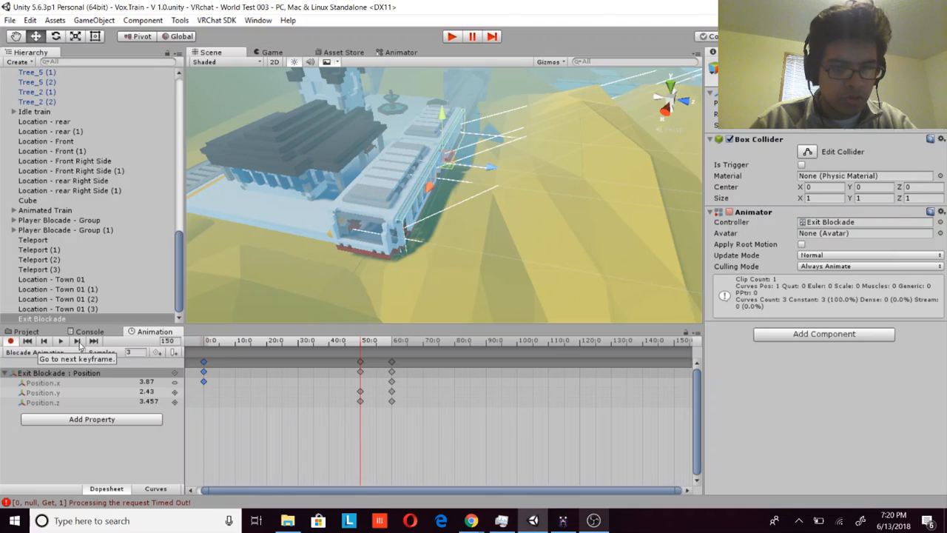
click(78, 342)
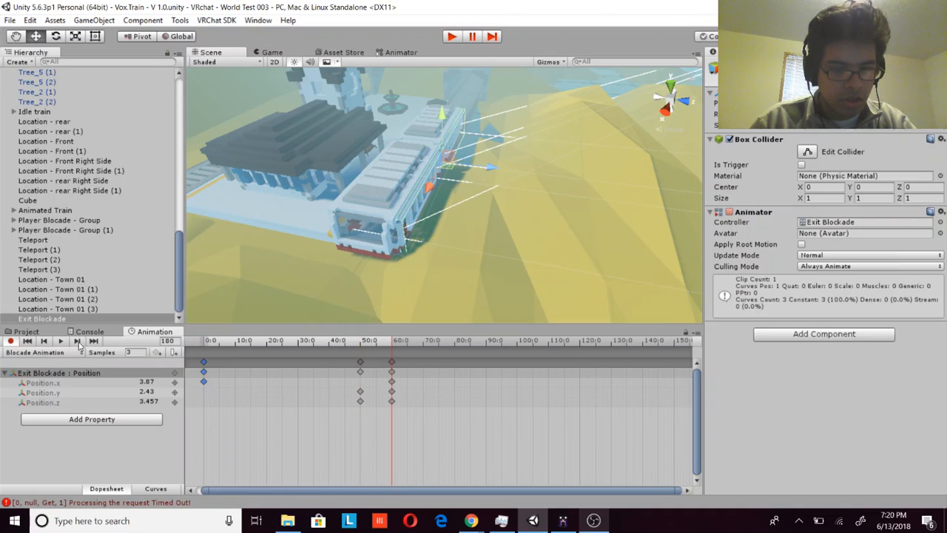
click(44, 342)
click(45, 342)
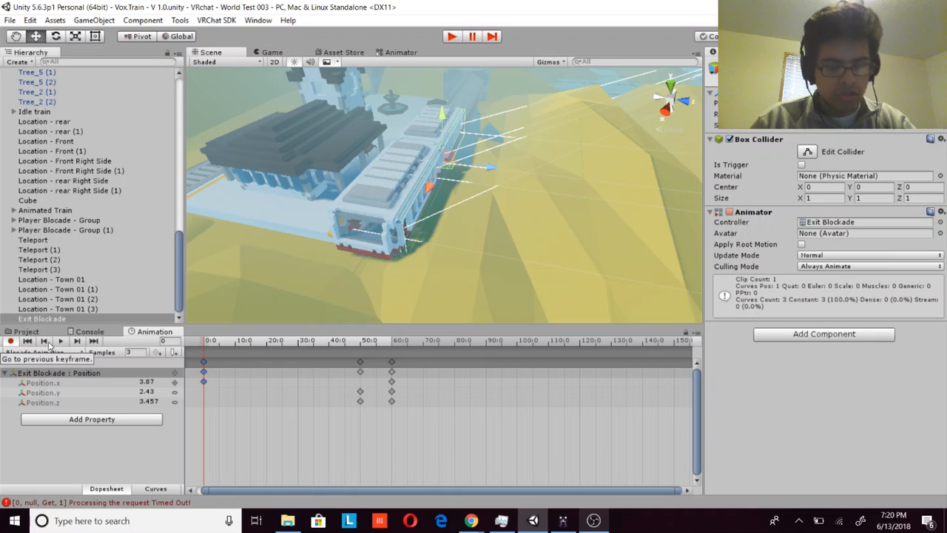
click(76, 342)
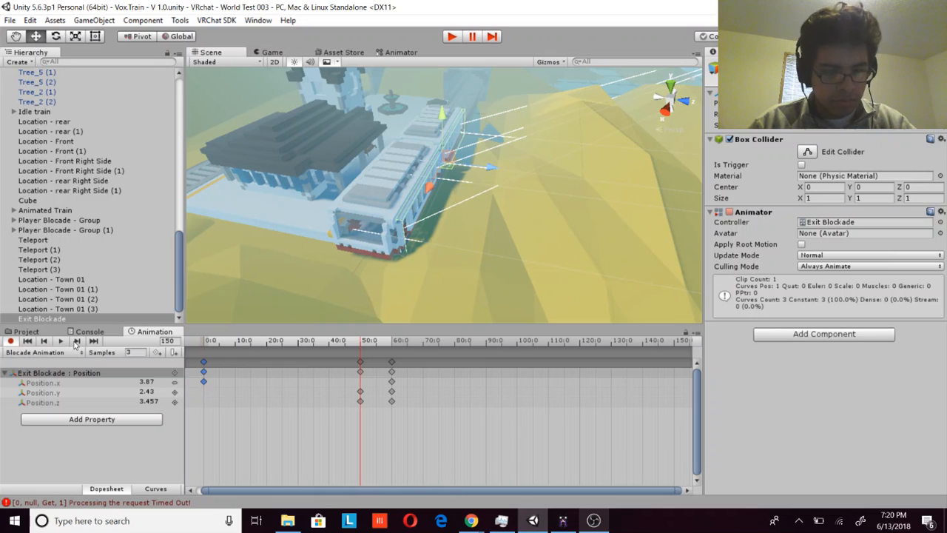
click(76, 341)
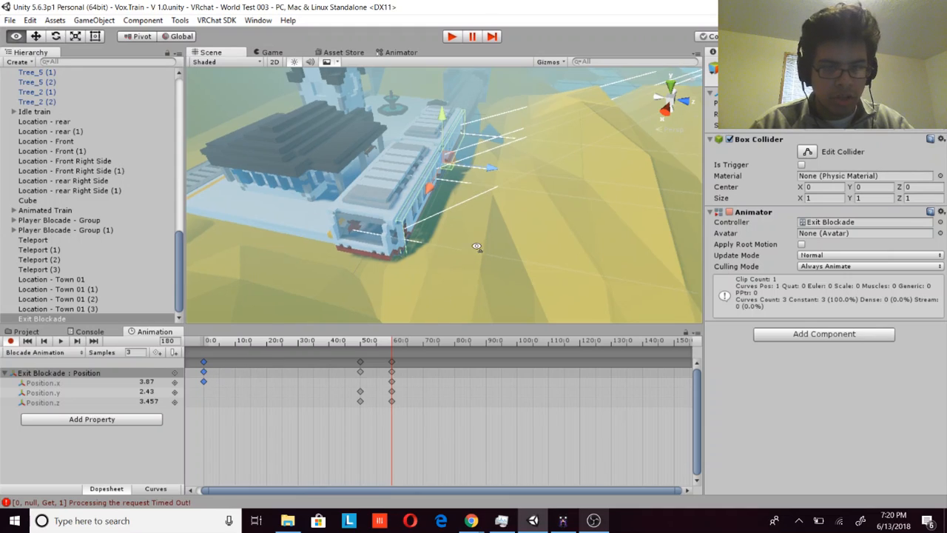
Step: Shift the last set of Position keys in Blocade Animation to about 64:0
alt+drag(477, 249, 403, 311)
drag(392, 368, 403, 368)
Step: Try sliding Exit Blockade along its X axis away from the train's side doorways, and undo the moves
drag(474, 187, 452, 204)
key(ctrl+z)
key(ctrl+z)
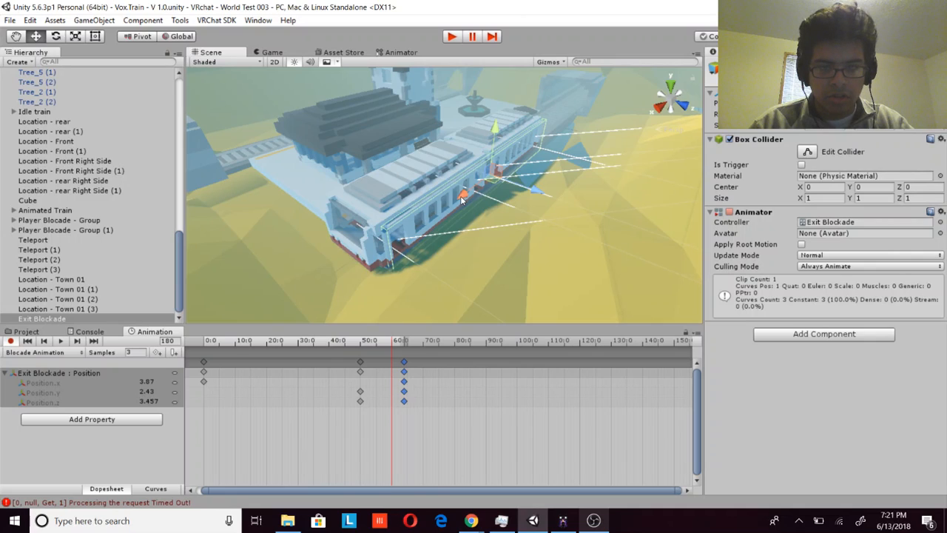
drag(460, 196, 316, 278)
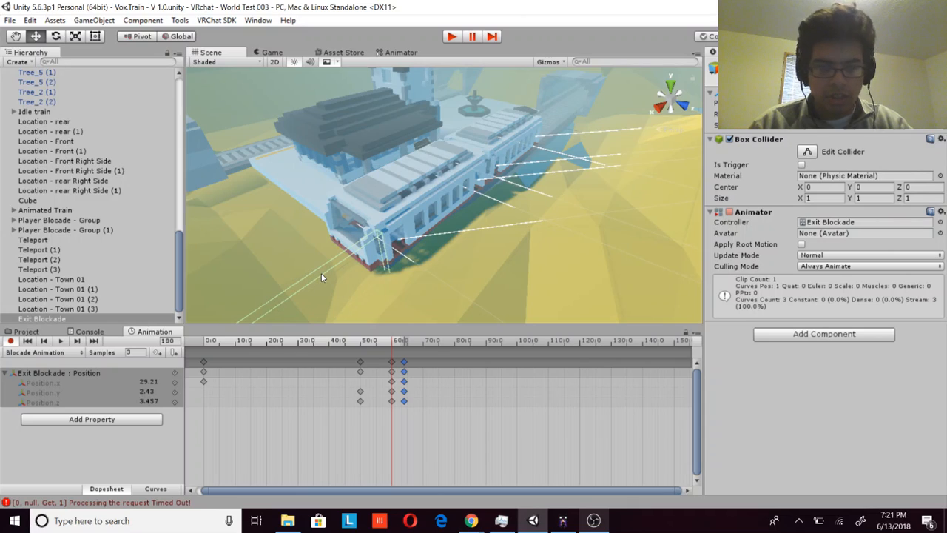
key(ctrl+z)
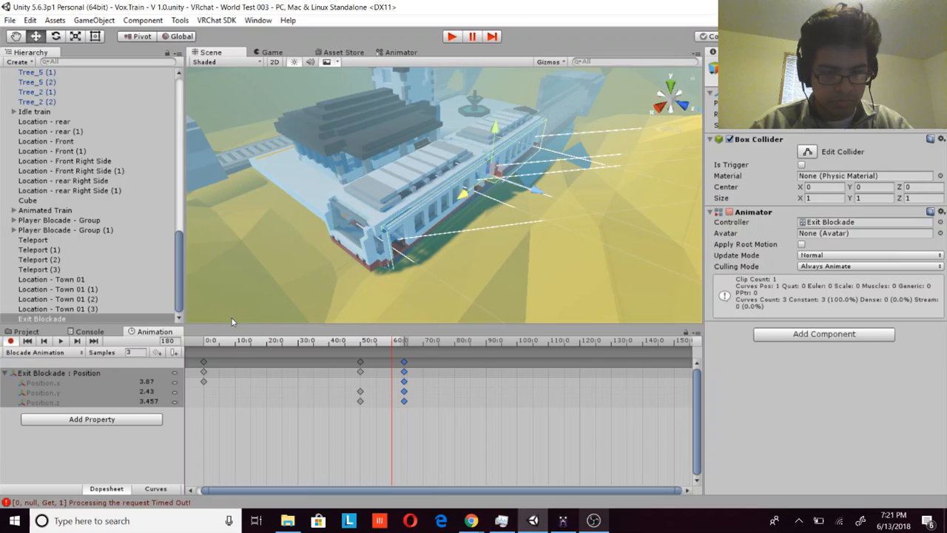
Step: Add a Position keyframe at 60:0 in Blocade Animation and set its Position.x to 29
click(160, 352)
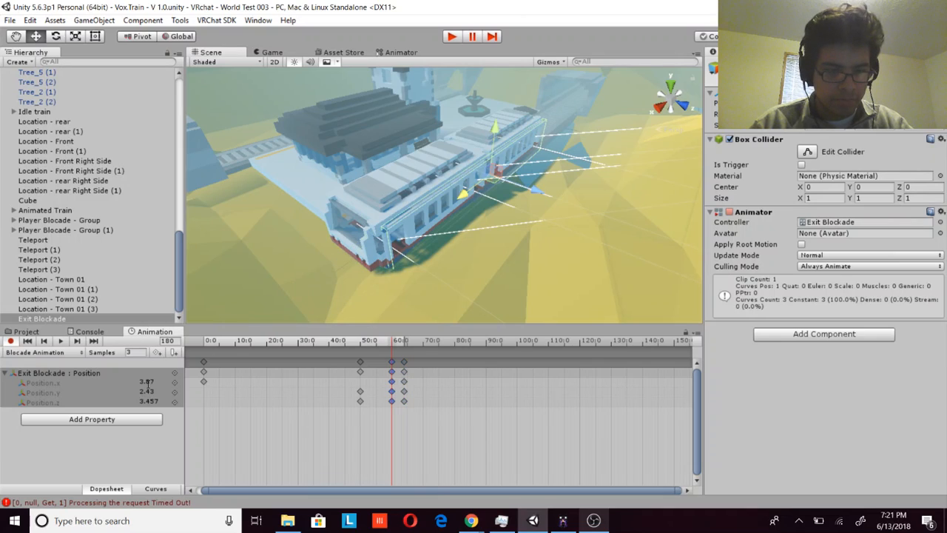
click(148, 382)
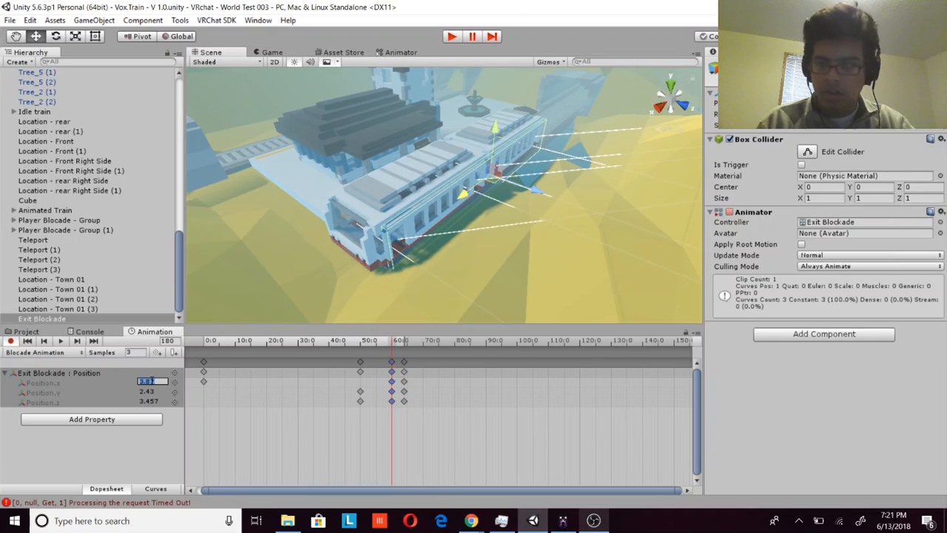
text(29)
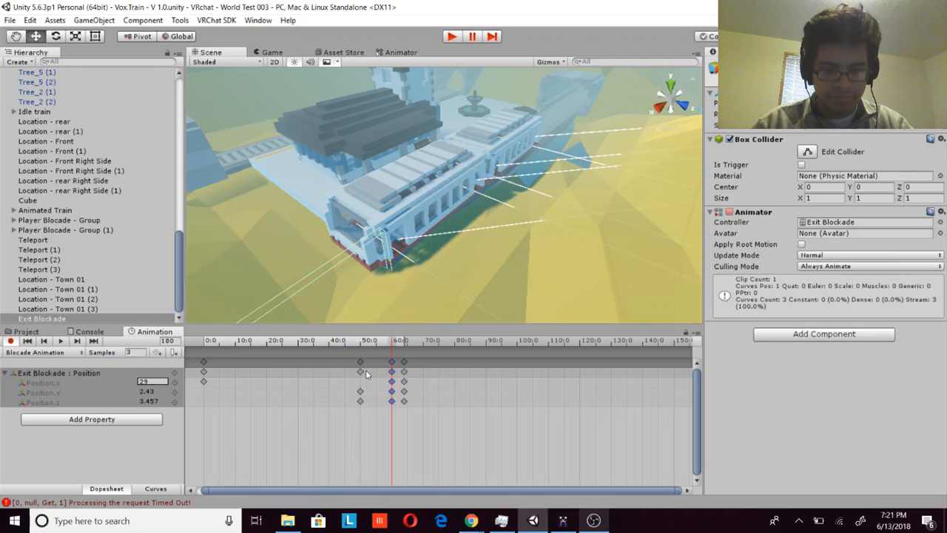
Step: Move Blocade Animation's 60:0 Position keys to about 73:0, its last Position.x key to about 76:1, and the other last keys to about 85:0
click(404, 381)
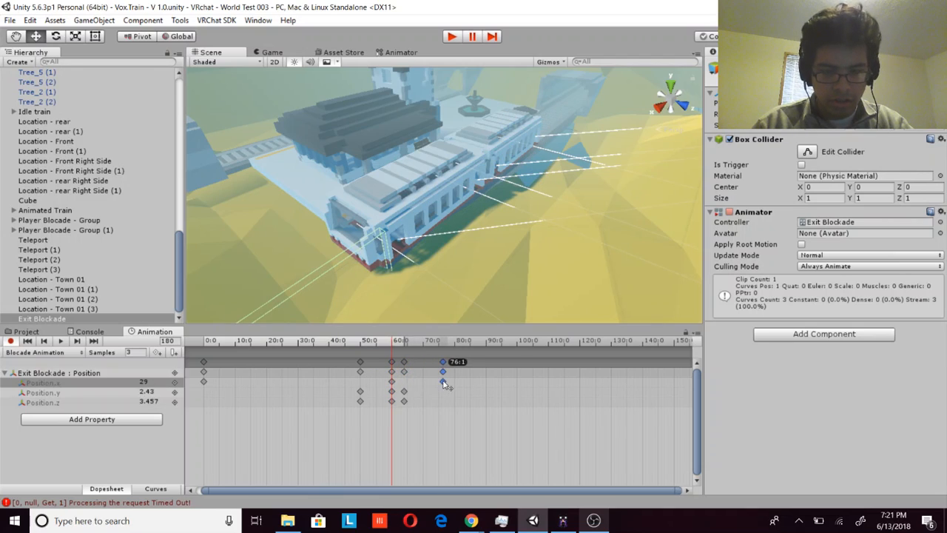
drag(404, 372, 469, 373)
drag(392, 378, 436, 375)
click(387, 375)
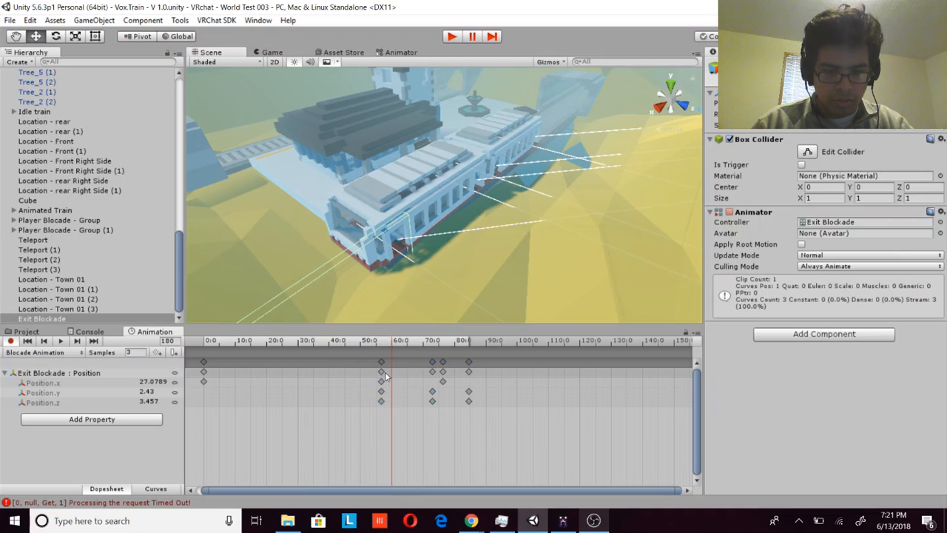
mouse_move(371, 373)
mouse_down()
mouse_move(381, 375)
mouse_move(361, 376)
mouse_up()
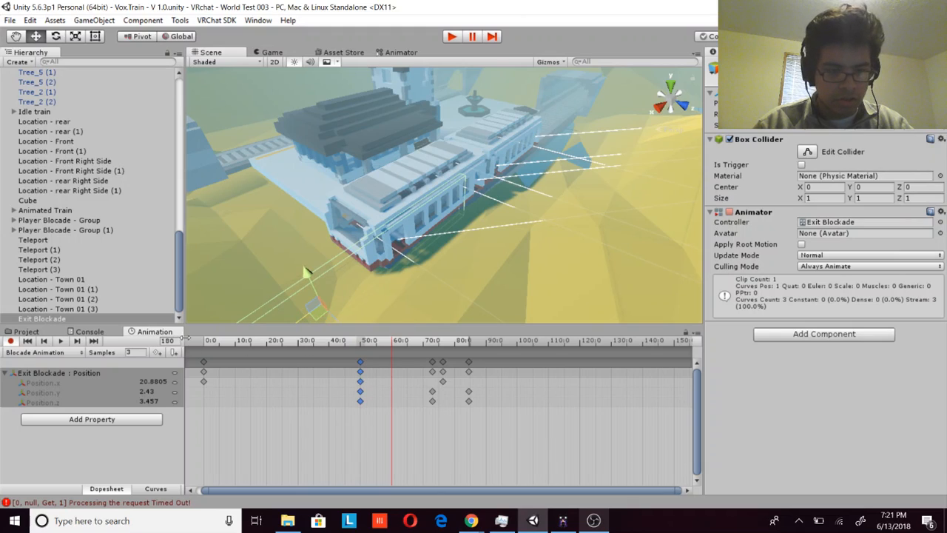
Step: Play Blocade Animation from 0:0 past the 50:0 keyframe to check Exit Blockade's motion, and end the preview
click(44, 341)
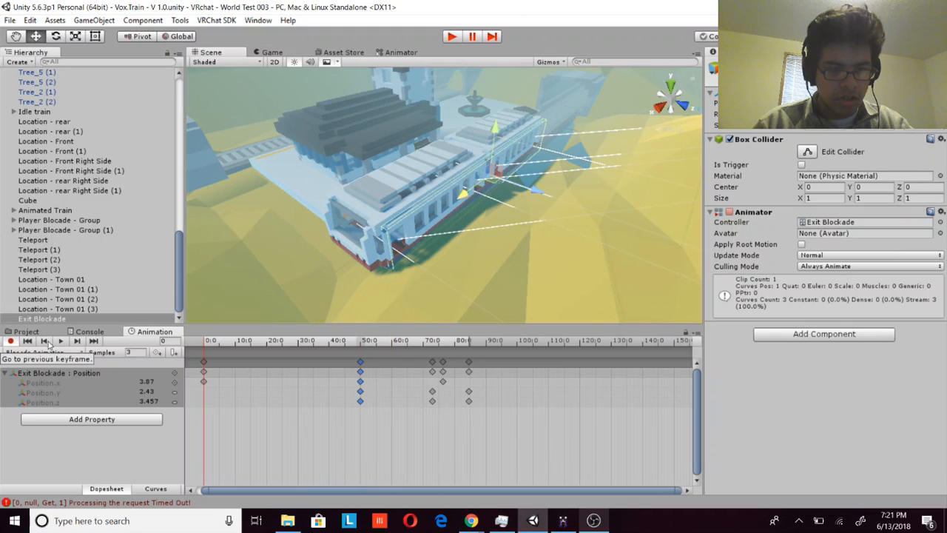
click(62, 341)
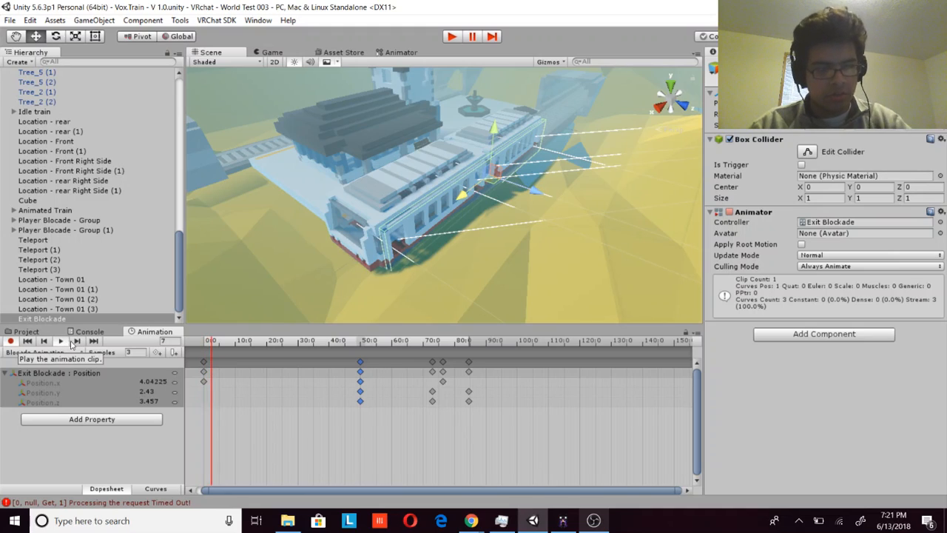
click(84, 345)
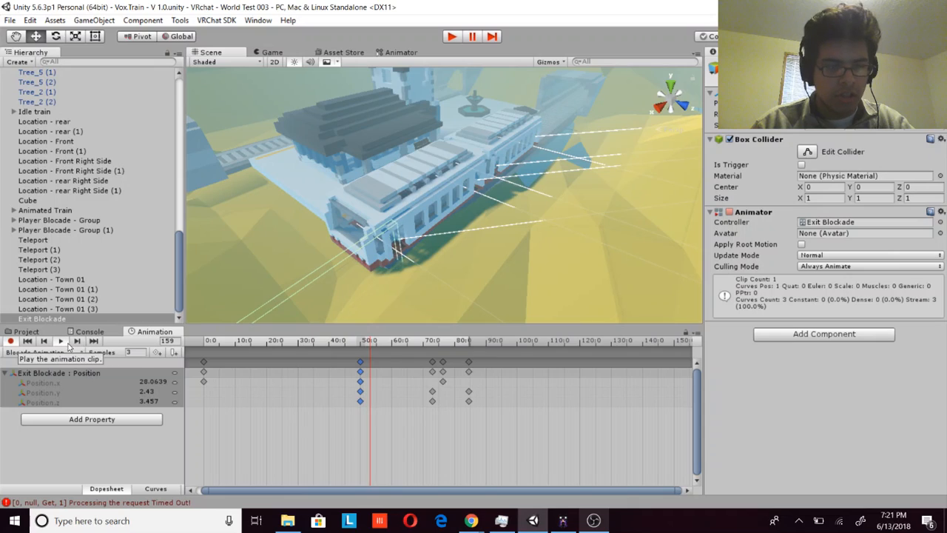
click(11, 341)
Step: Delete the Position keys at about 73:0 and move the Position.x key at about 76:1 to 60:1
click(432, 372)
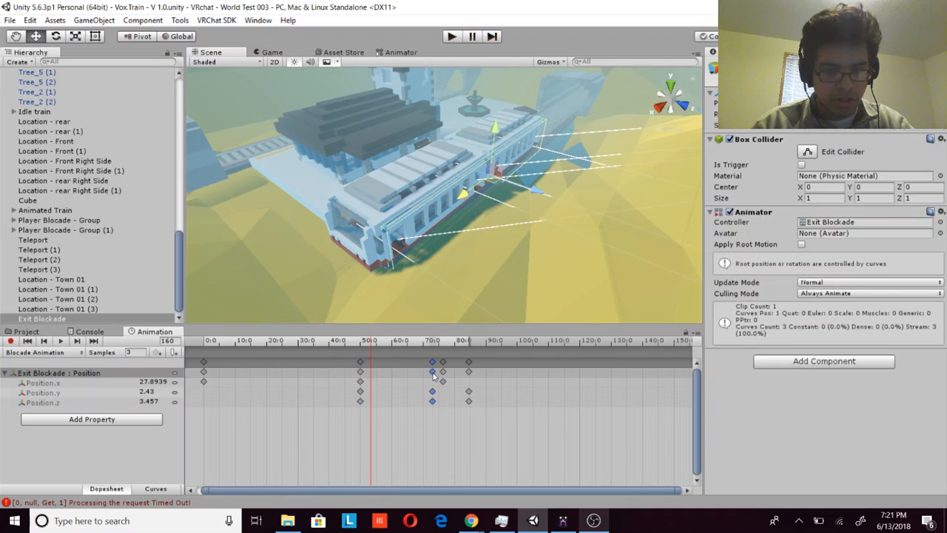
right_click(434, 374)
click(472, 246)
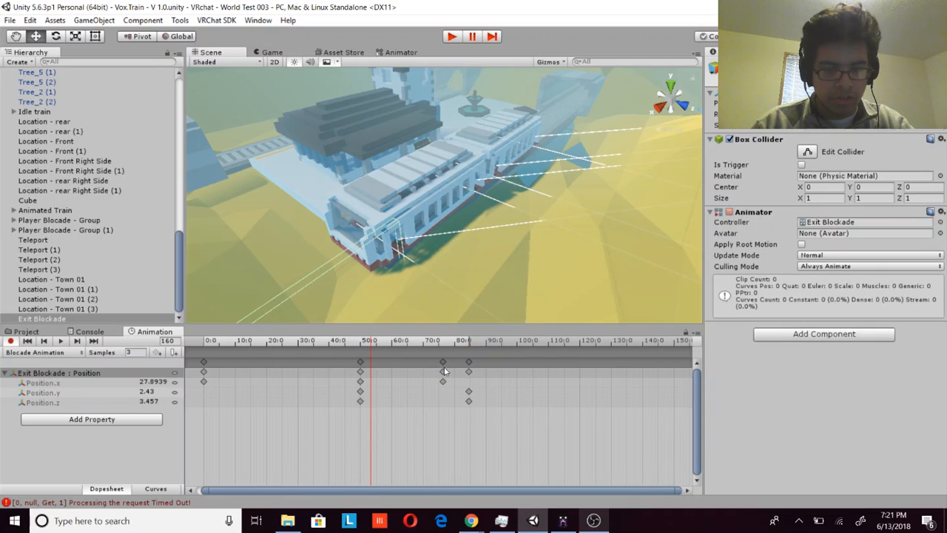
drag(446, 377, 393, 369)
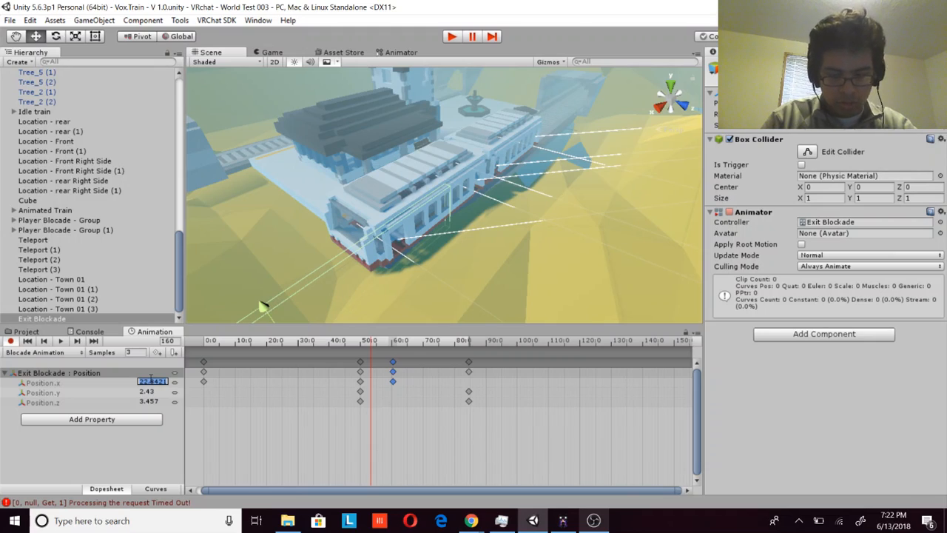
text(29)
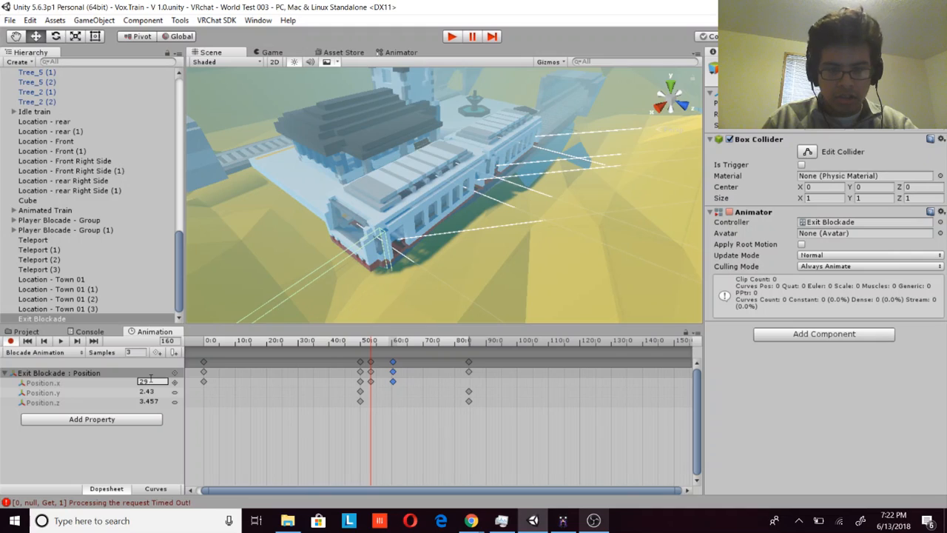
right_click(371, 380)
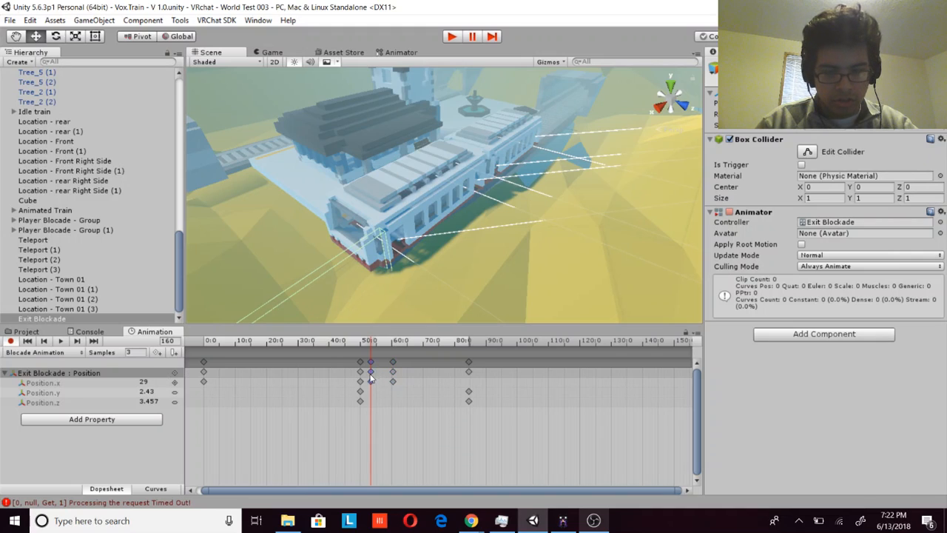
click(411, 252)
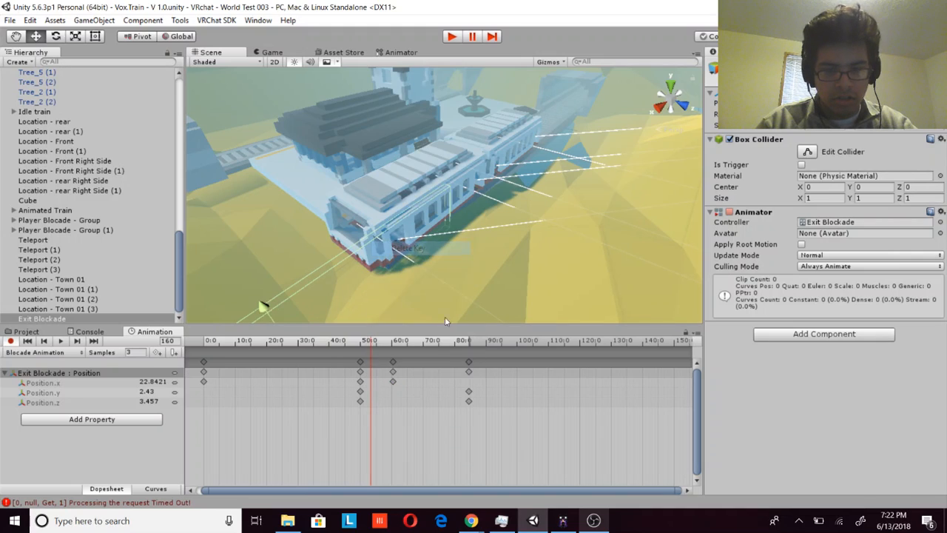
Step: Move the last set of Position keys in Blocade Animation to 100:0
right_click(471, 374)
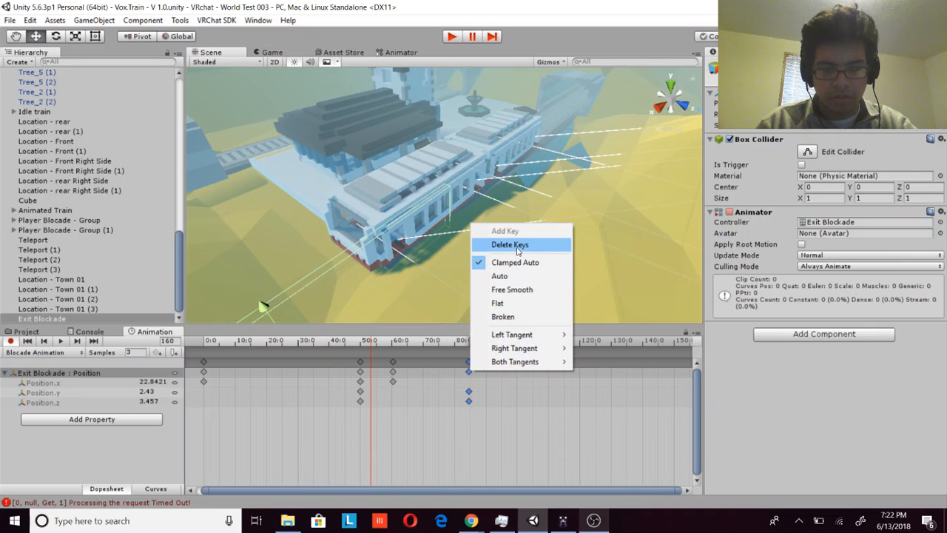
click(466, 377)
drag(469, 374, 519, 372)
right_click(519, 372)
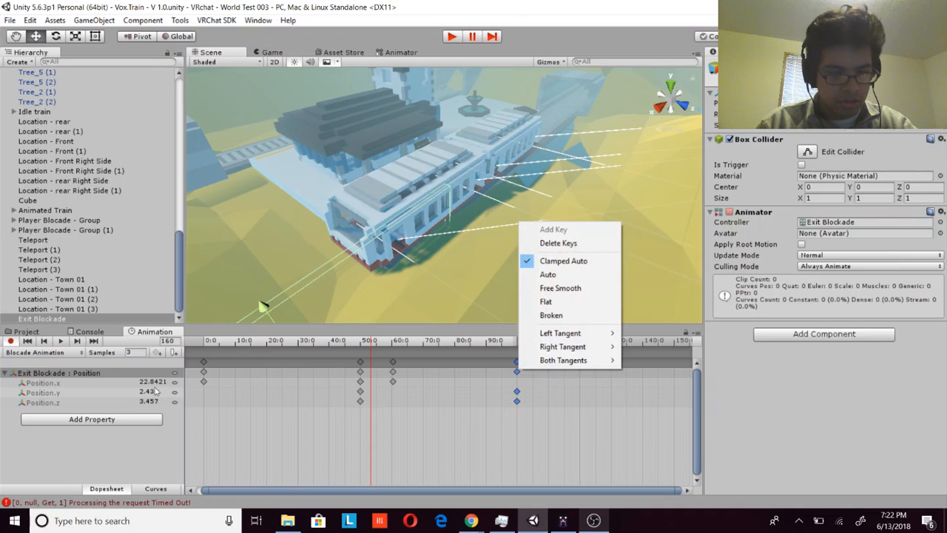
Step: Copy Exit Blockade's Position.x value of 3.87 from the 0:0 keyframe in Blocade Animation
click(45, 341)
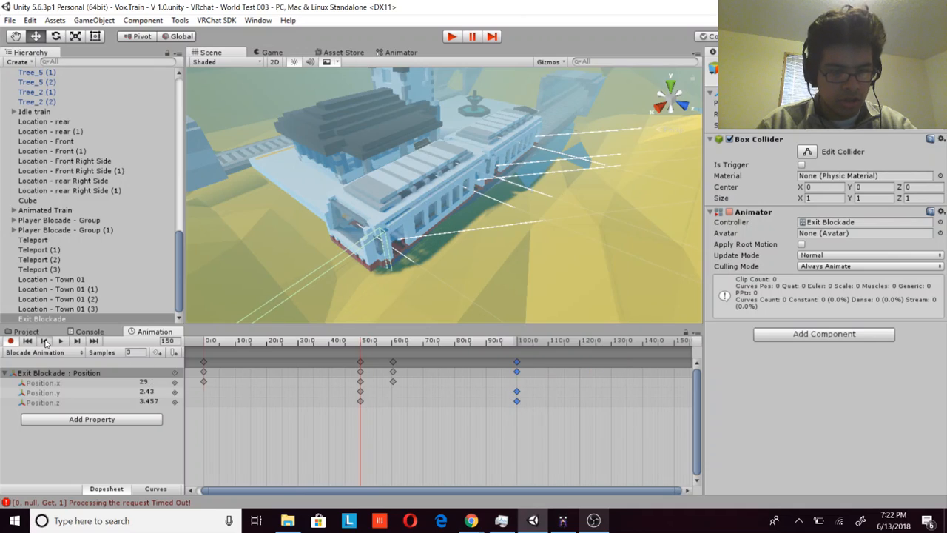
click(77, 341)
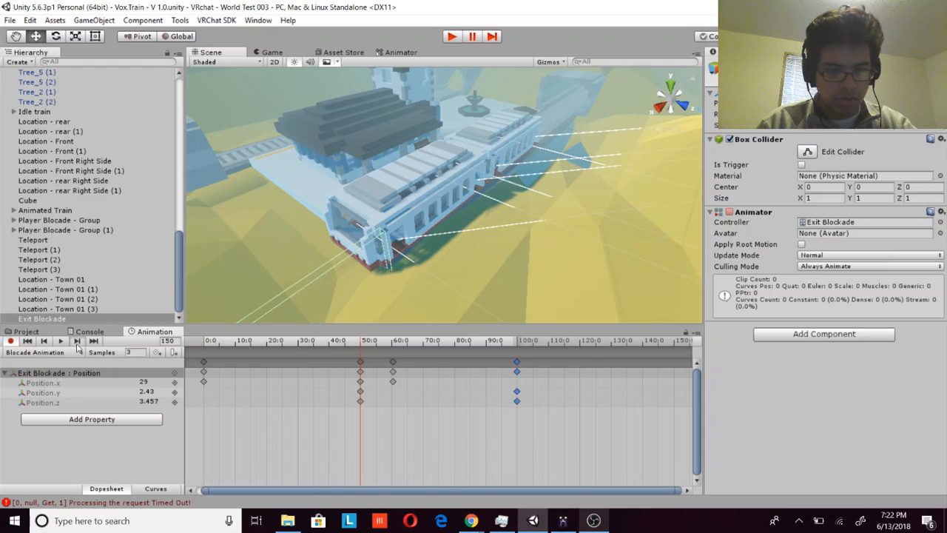
click(44, 341)
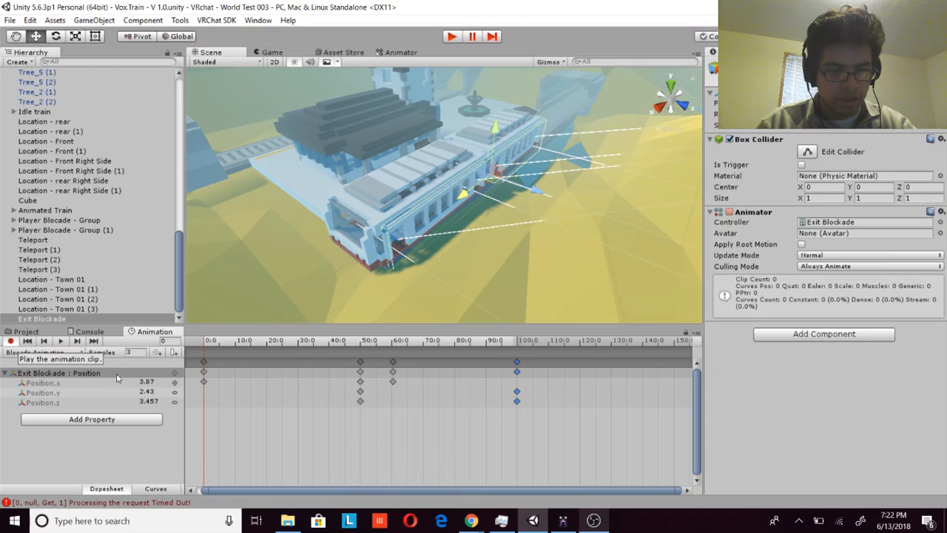
click(146, 382)
right_click(148, 382)
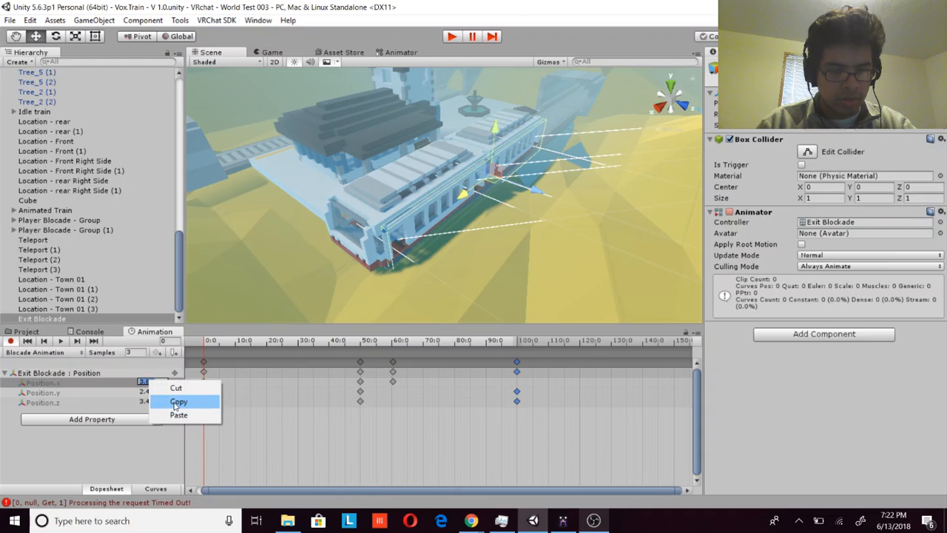
click(176, 403)
Step: Set Exit Blockade's Position.x to 29 at the 60:1 keyframe
click(78, 342)
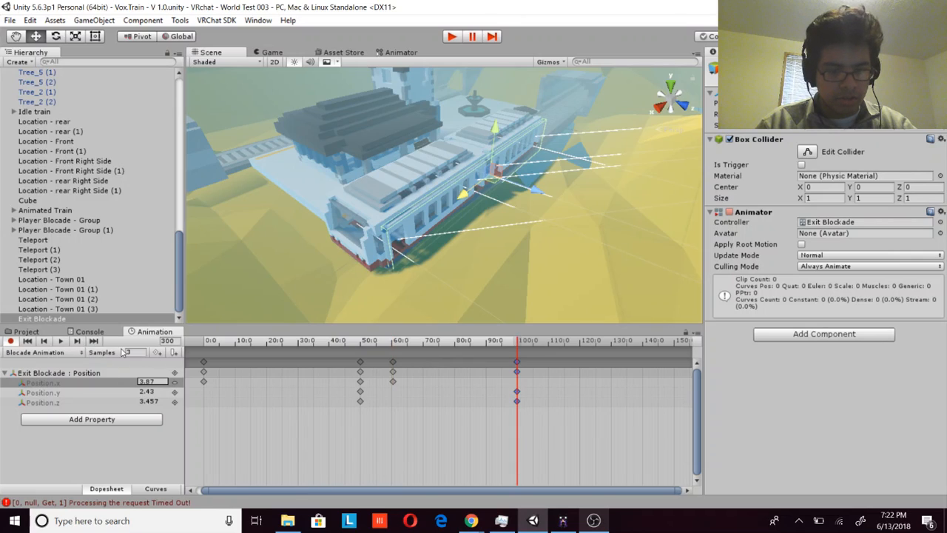
click(49, 342)
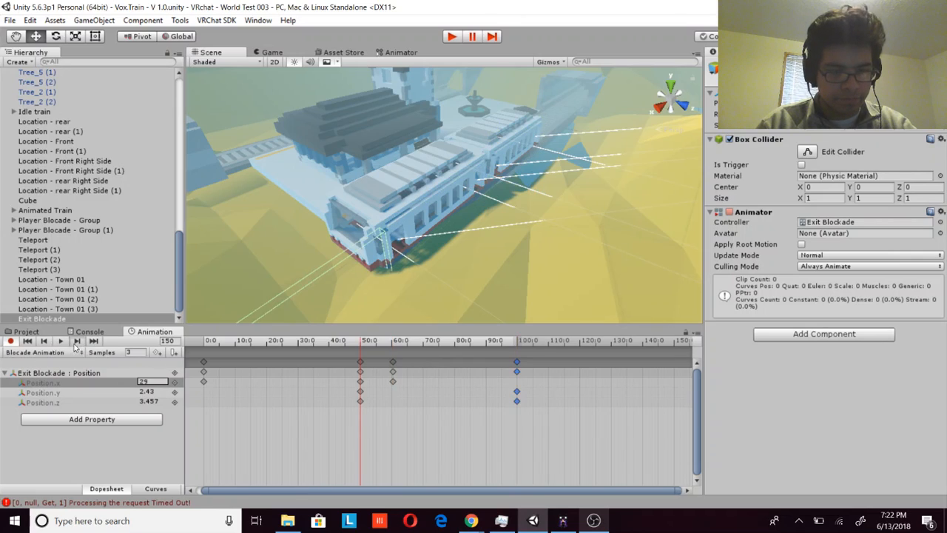
text(29)
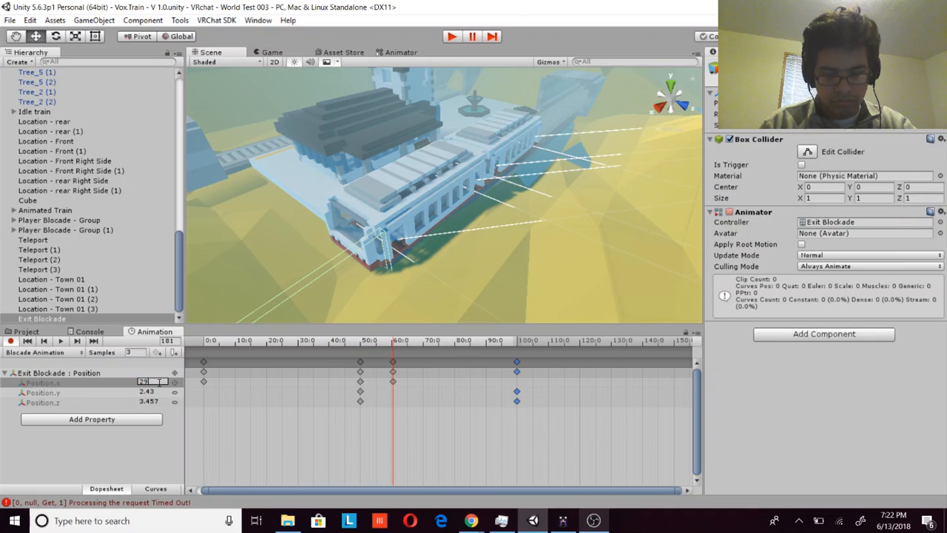
Step: Return to the earlier keyframes and play Blocade Animation up to 46:2, then end the preview
click(48, 342)
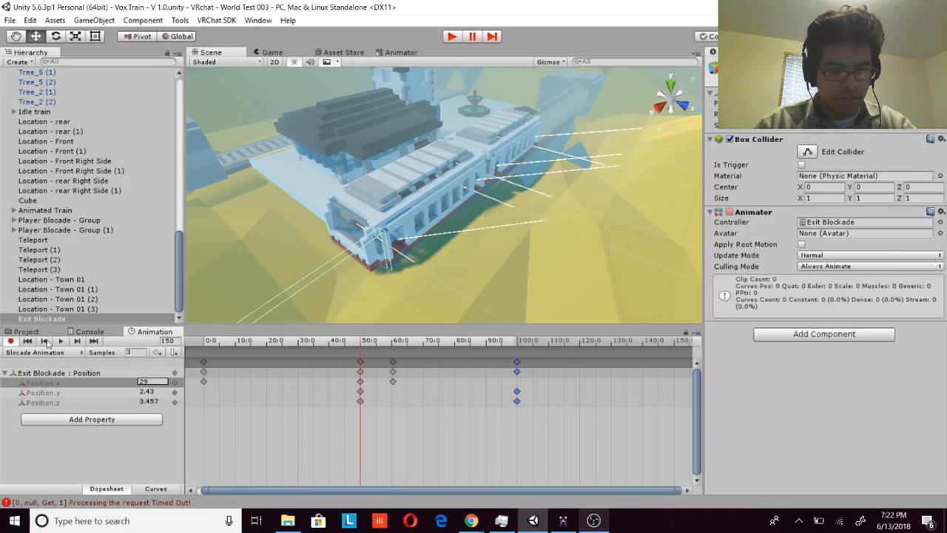
click(48, 342)
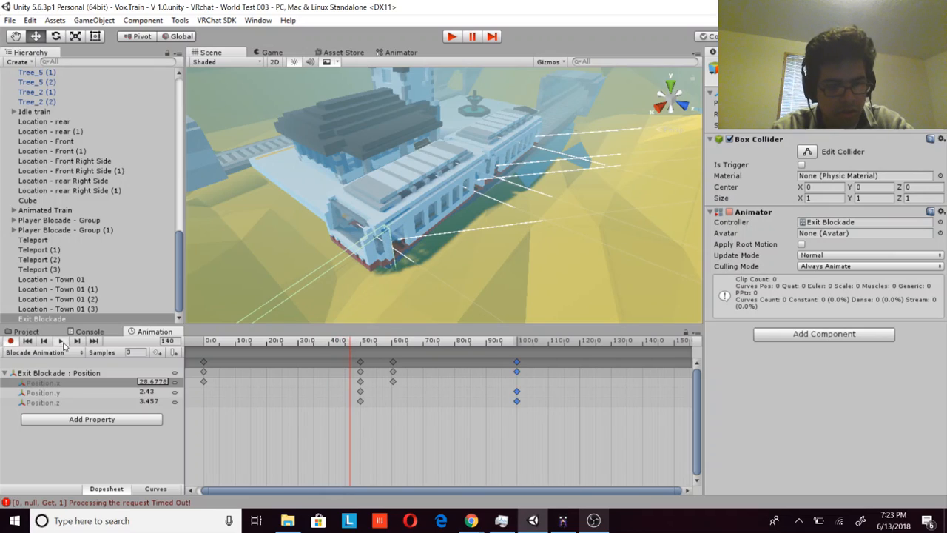
click(60, 341)
click(13, 341)
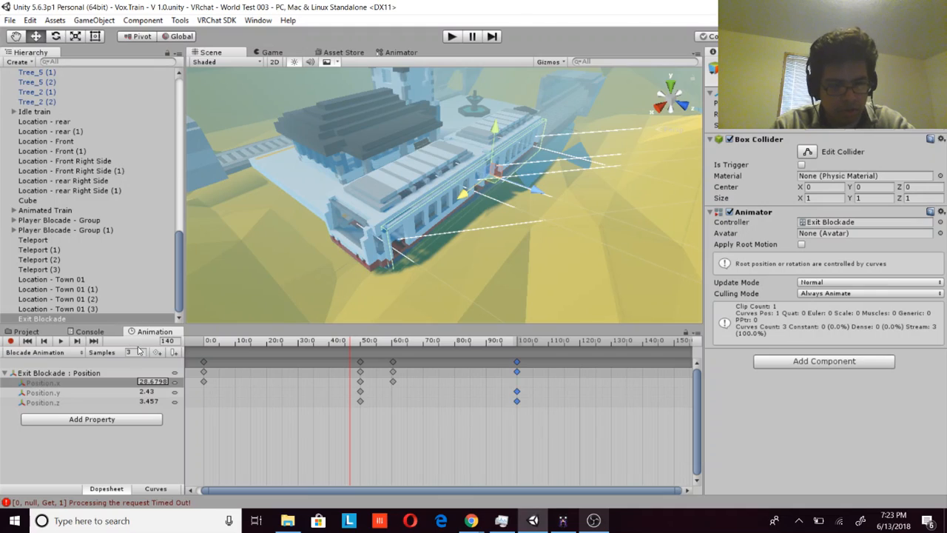
Step: Paste 3.87 as Position.x at 46:2 and shift the middle Position keys to 50:1, 53:0 and about 63:0
click(153, 381)
right_click(157, 381)
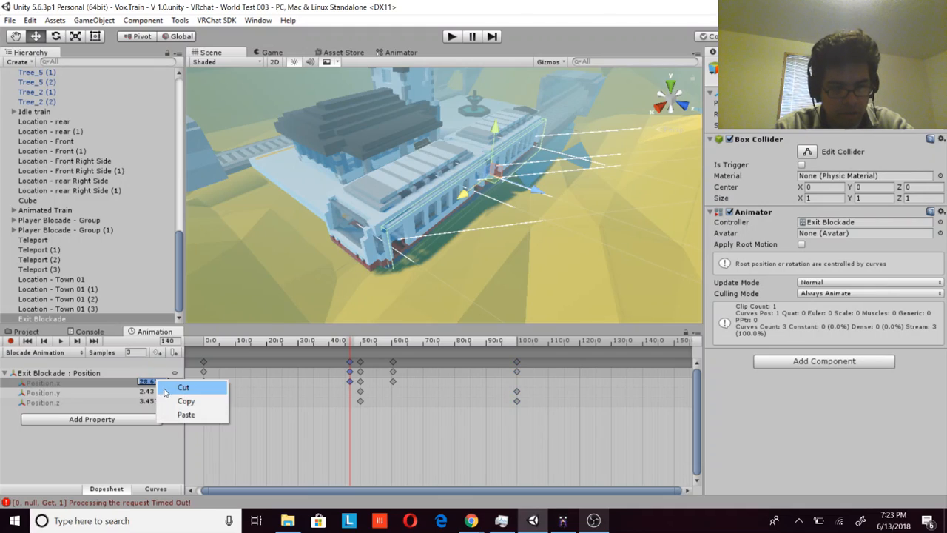
click(185, 415)
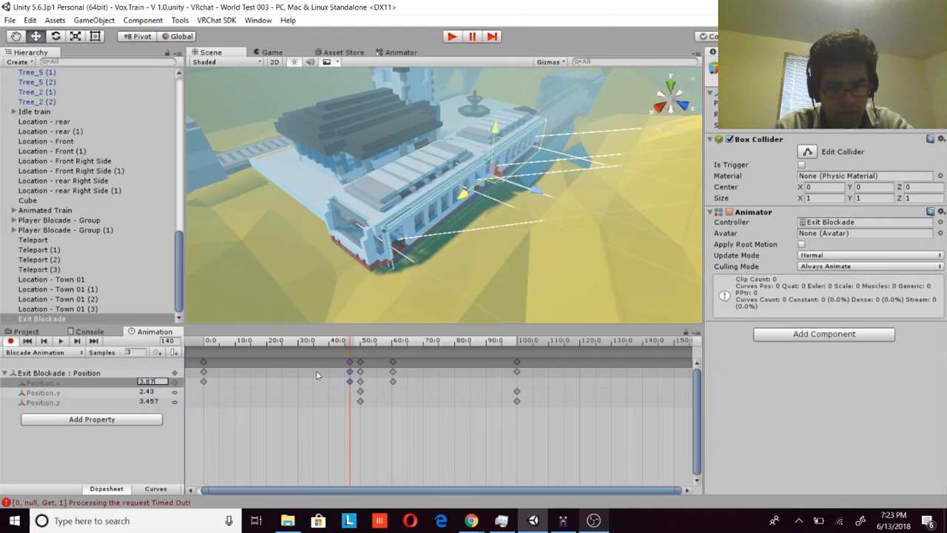
drag(362, 377, 405, 376)
Step: Step through Blocade Animation's keyframes at 50:1 and 53:0, and play the clip from its start to check the blockade's timing
click(79, 342)
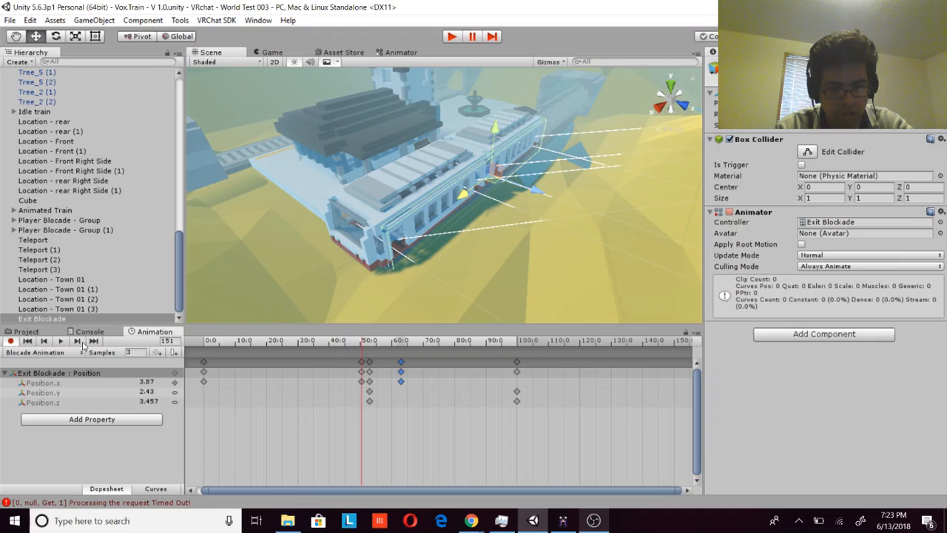
click(79, 343)
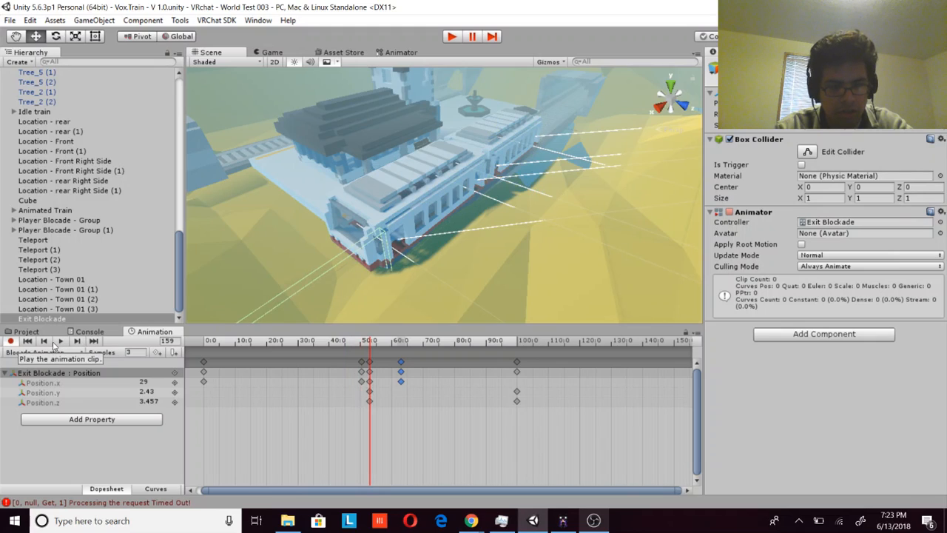
click(61, 341)
click(28, 342)
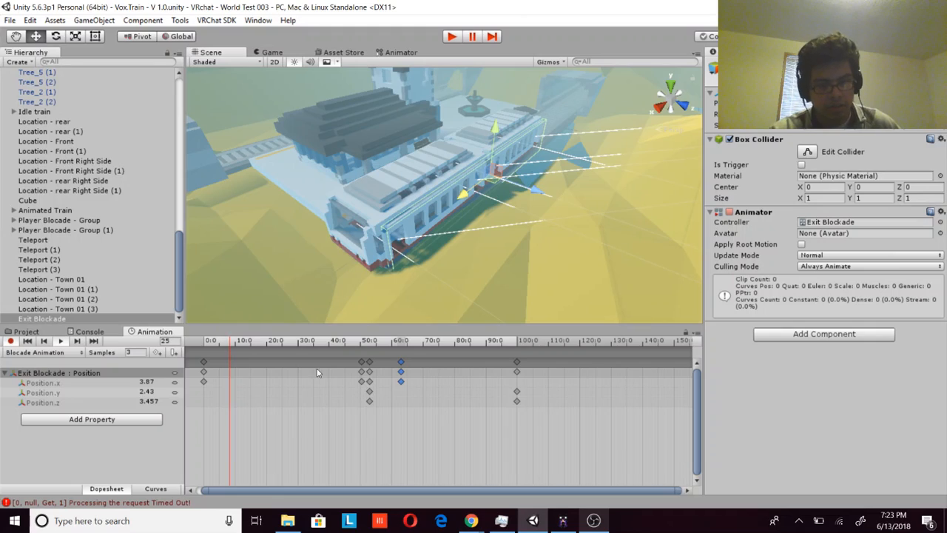
click(60, 341)
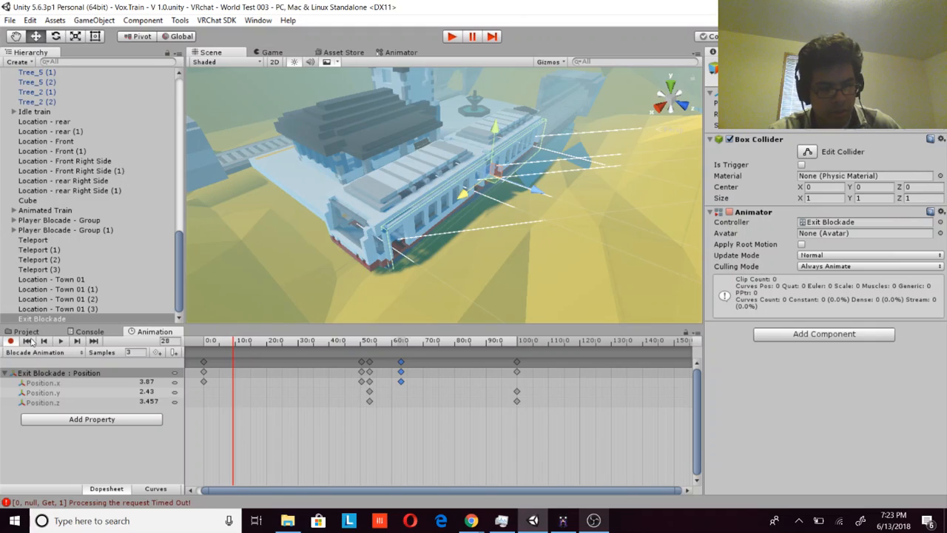
Step: Add a Position keyframe at 9:1 holding Exit Blockade's starting position and move all its keys to about 66:0
click(156, 353)
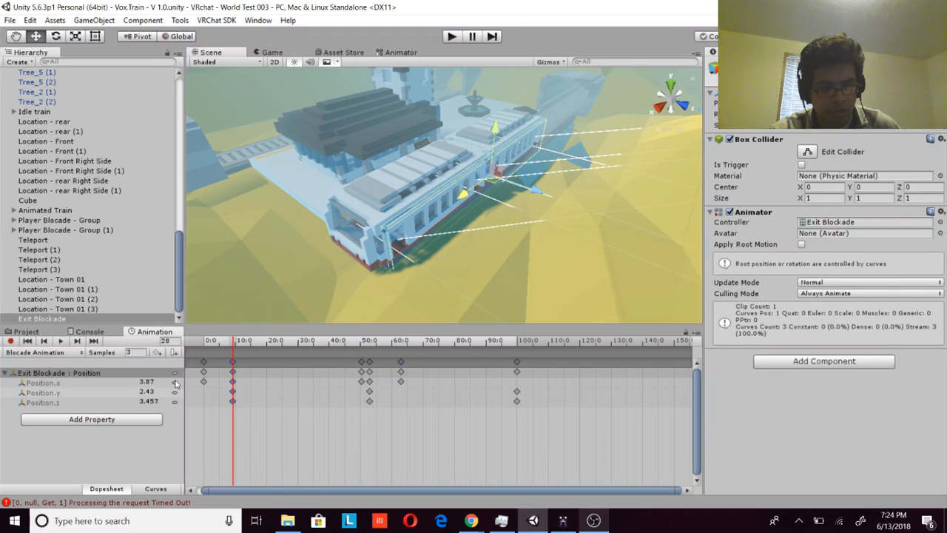
click(226, 383)
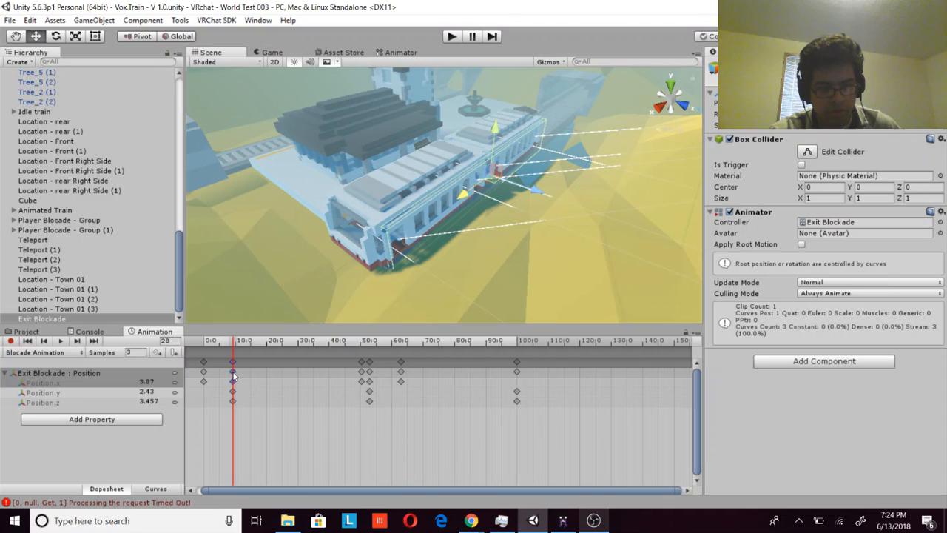
drag(232, 377, 413, 377)
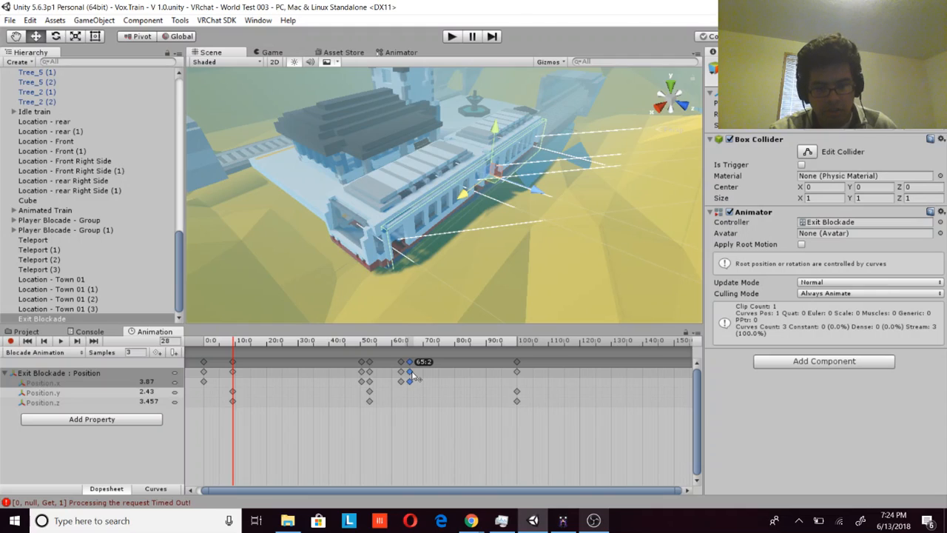
drag(414, 378, 414, 378)
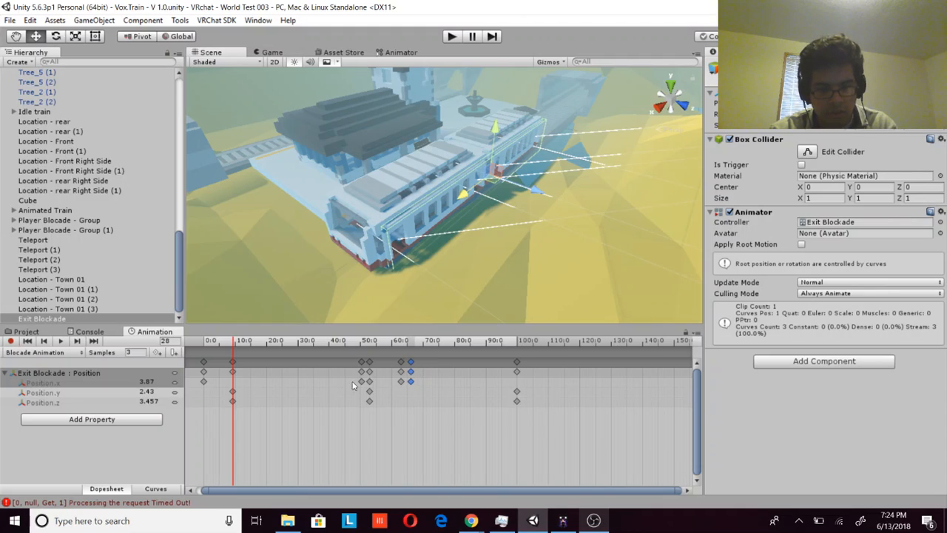
drag(238, 374, 416, 392)
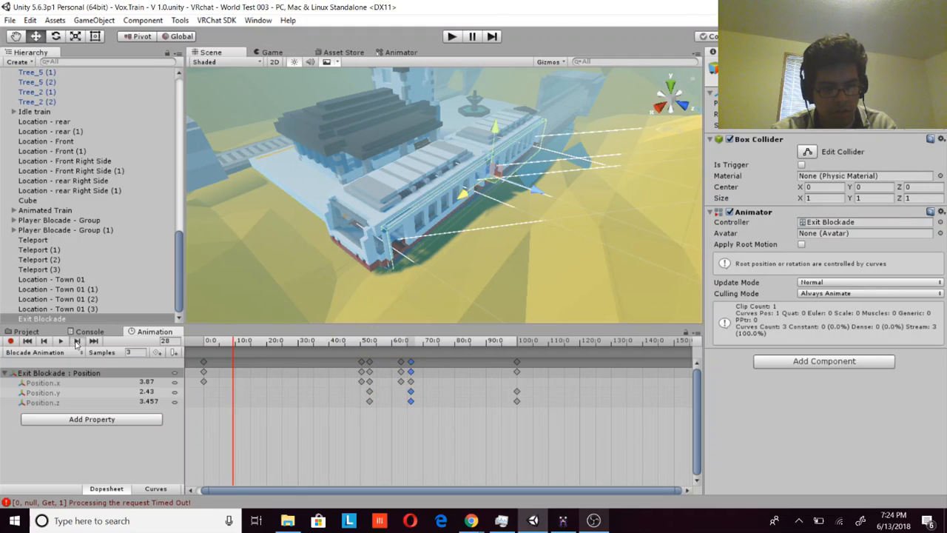
Step: Play Blocade Animation past its middle keyframes to check the blockade's movement, end the preview, and return to the project assets
click(76, 342)
click(62, 342)
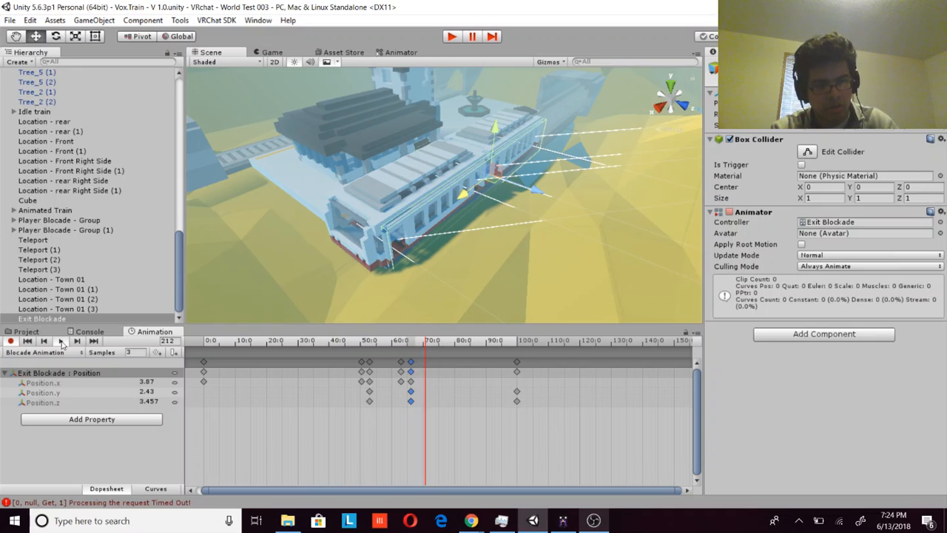
click(11, 341)
click(26, 331)
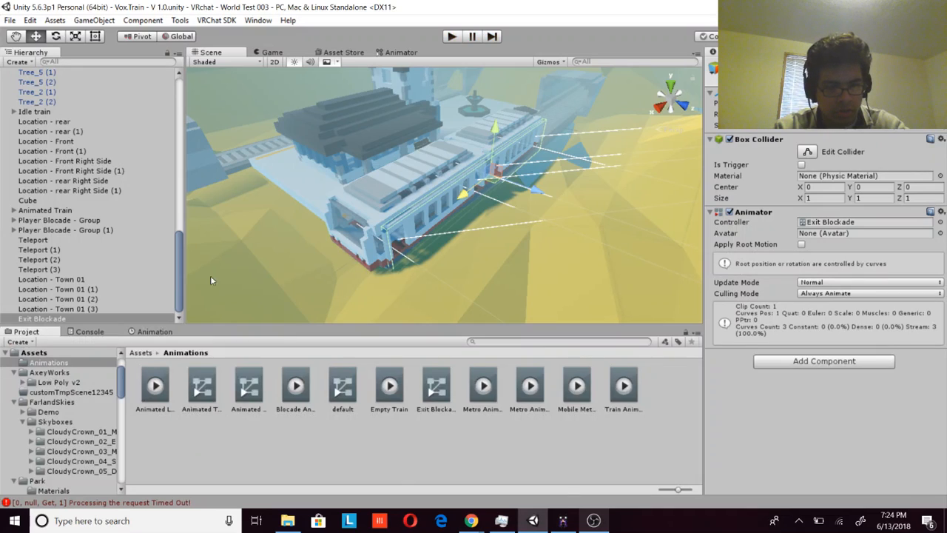
Step: Duplicate Exit Blockade and move the copy across the train to its station side, at about -2.21 on Z
alt+drag(268, 293, 364, 291)
key(w)
right_drag(364, 291, 470, 258)
key(s)
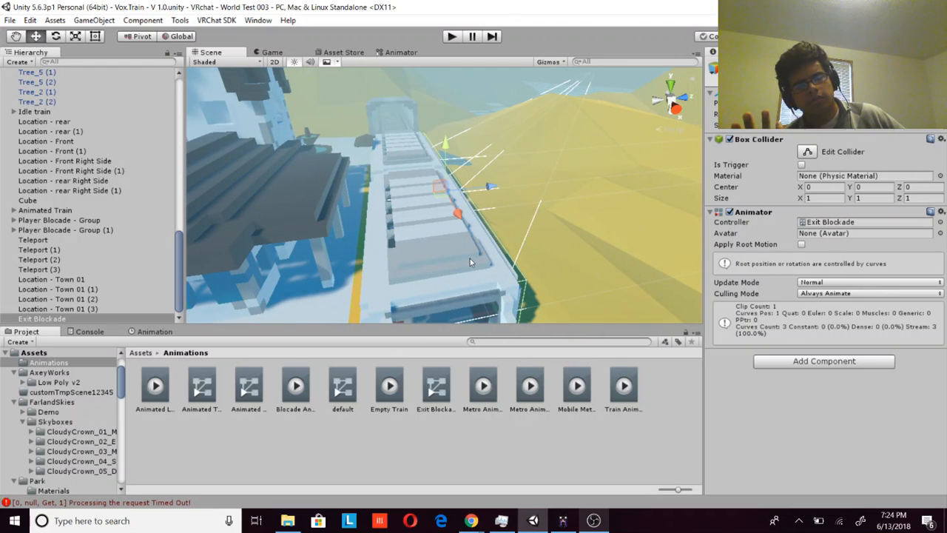
right_drag(470, 259, 384, 229)
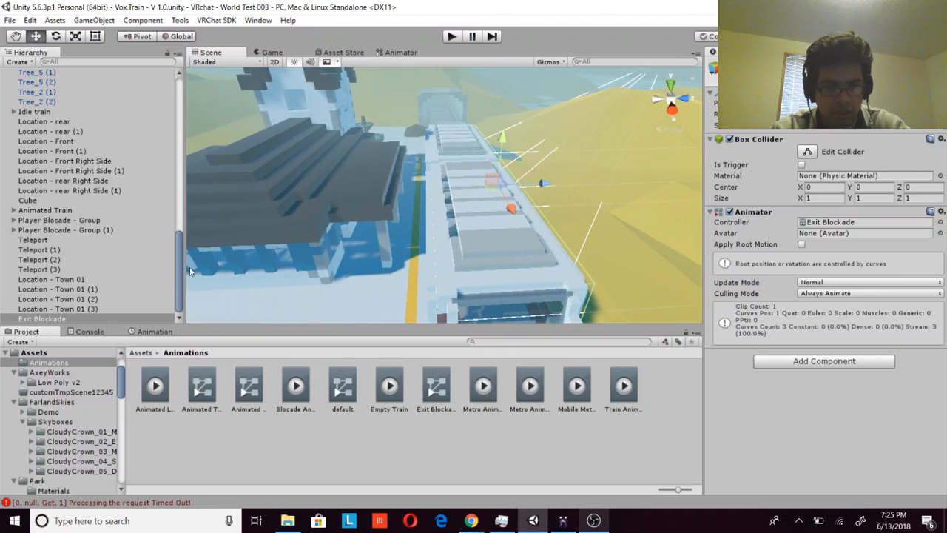
key(ctrl+d)
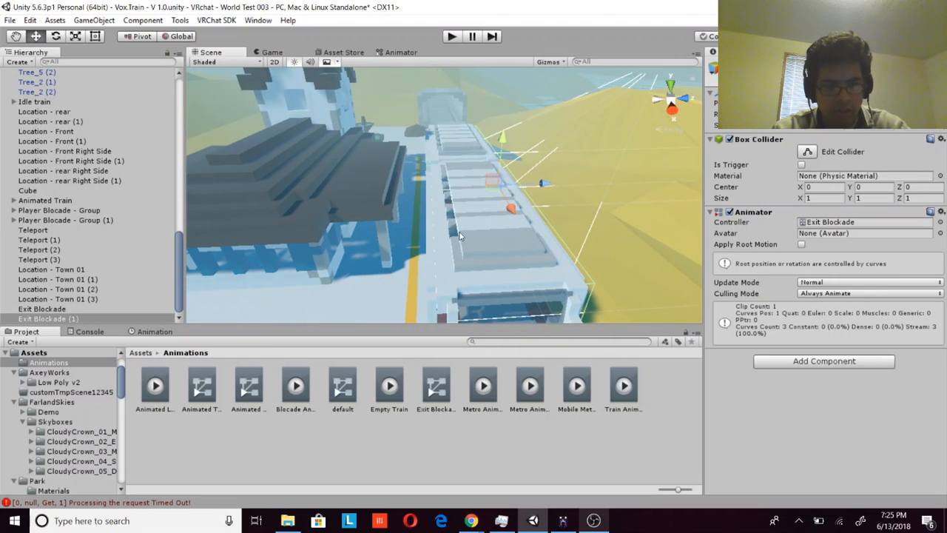
drag(543, 190, 475, 191)
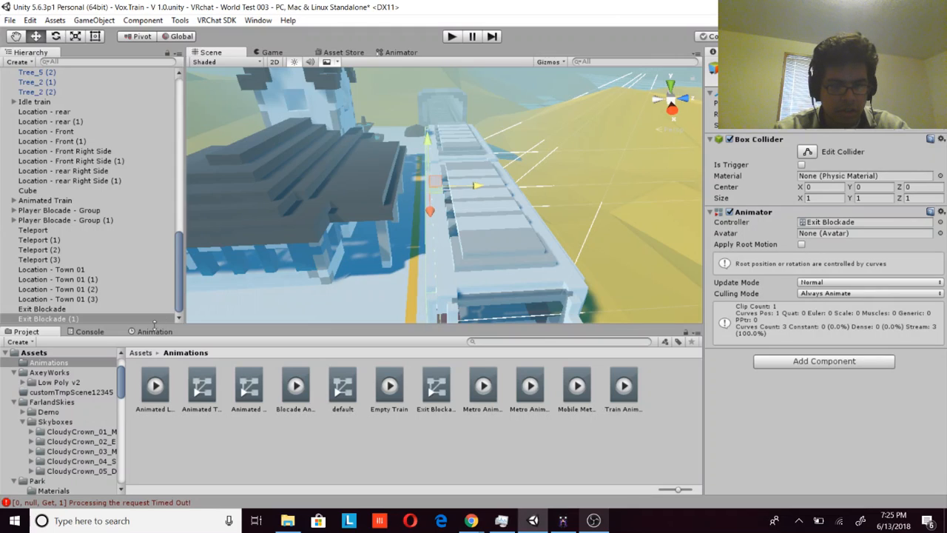
Step: Rename the duplicated blockade as Enter Baracade
right_click(153, 318)
click(189, 140)
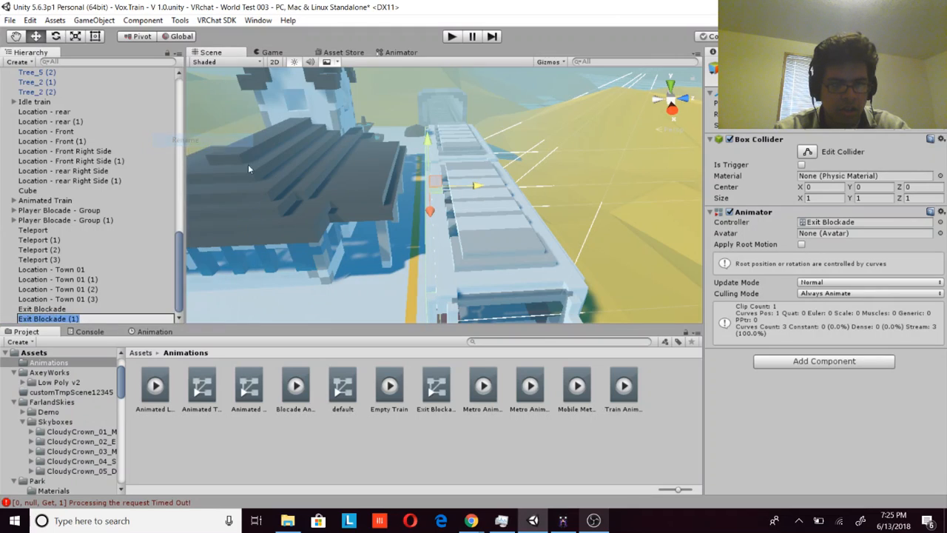
text(Enter)
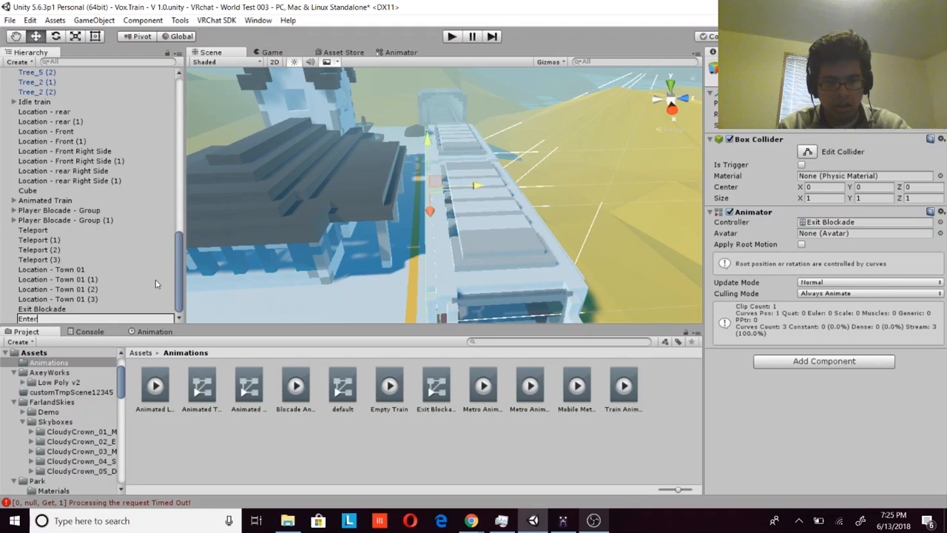
text( Bara)
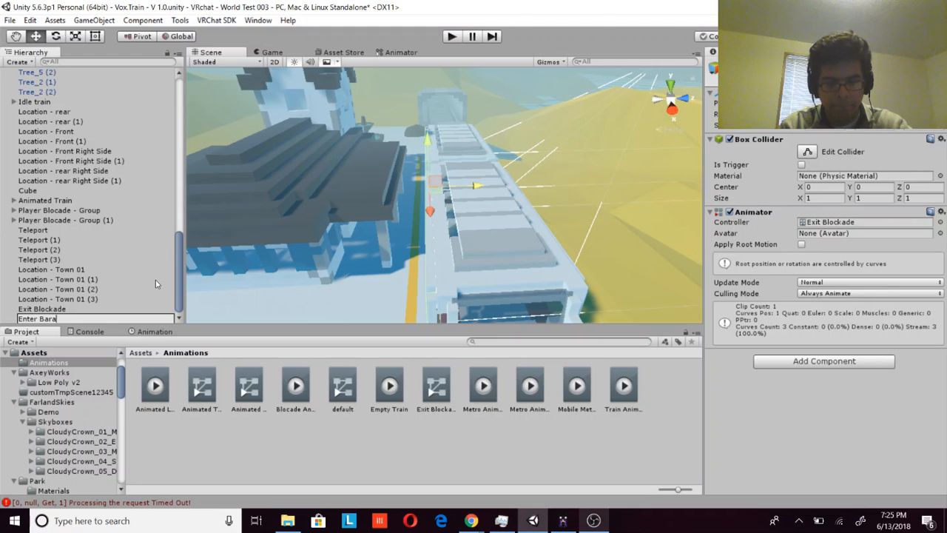
text(cade)
key(Return)
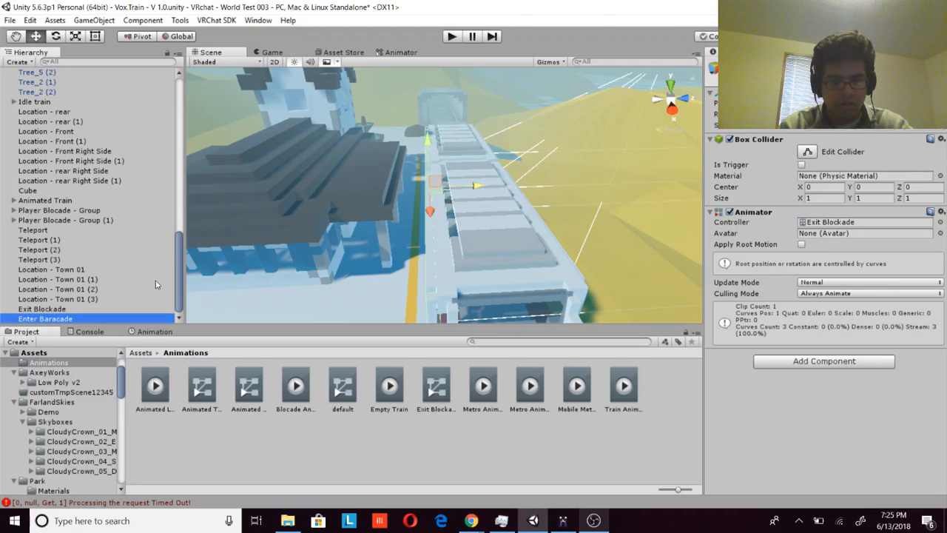
Step: Create a new animation clip named Enter Blocade Animation for Enter Baracade and set its samples to 3
click(154, 326)
click(154, 331)
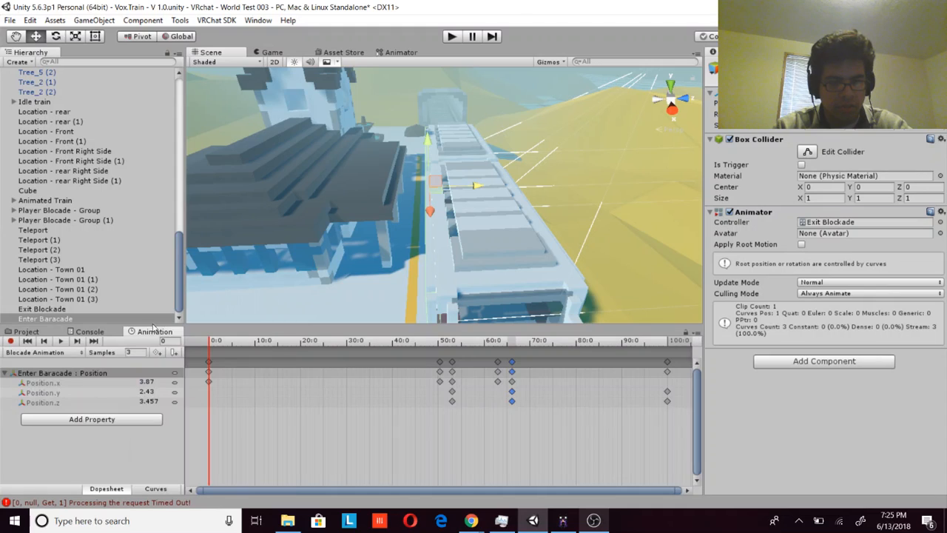
click(44, 352)
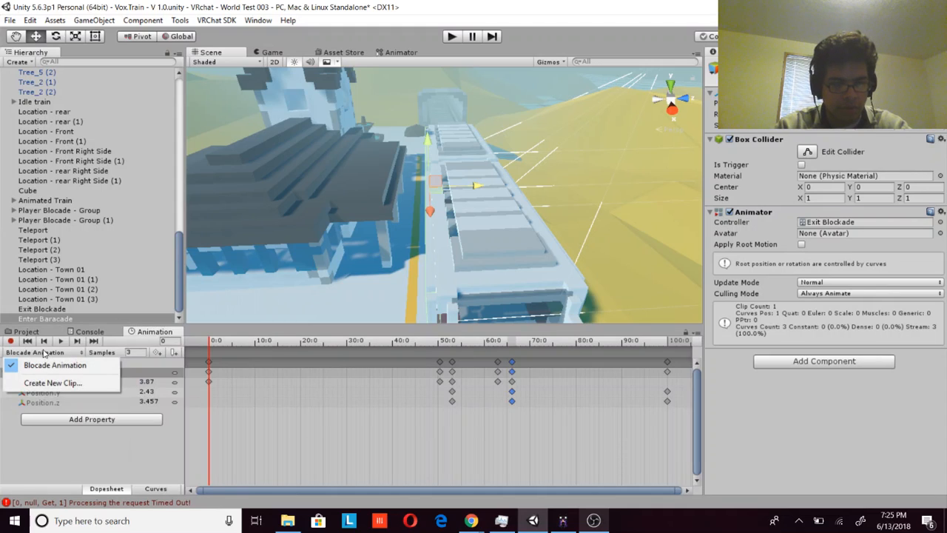
click(49, 383)
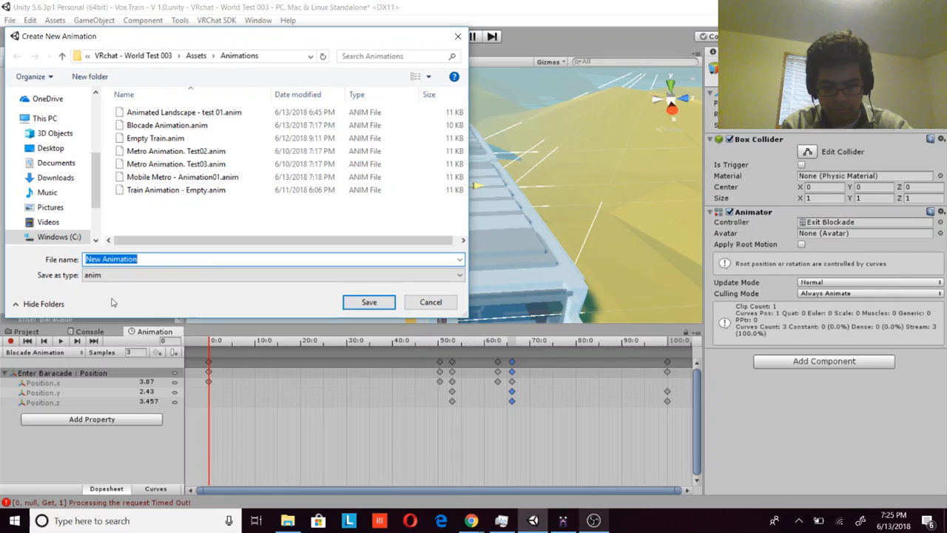
text(Enter Blocade)
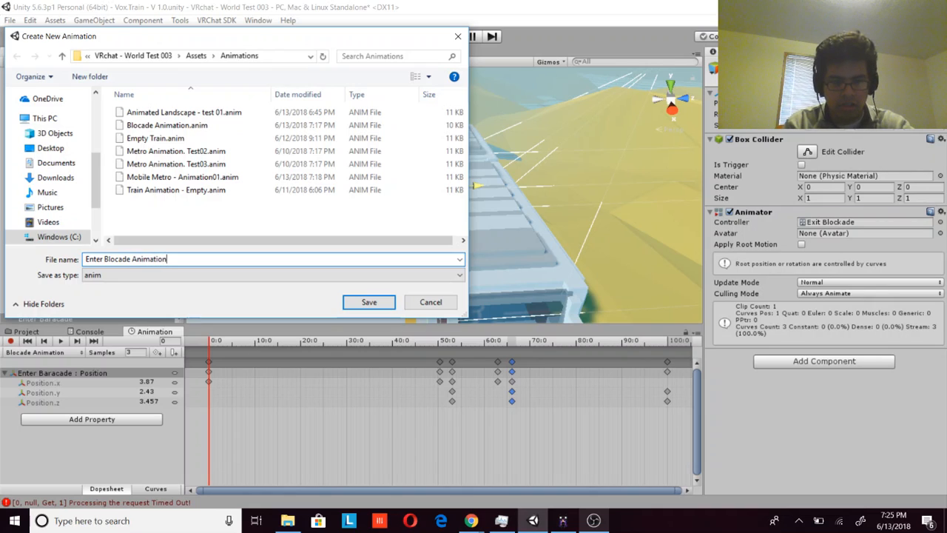
key(Return)
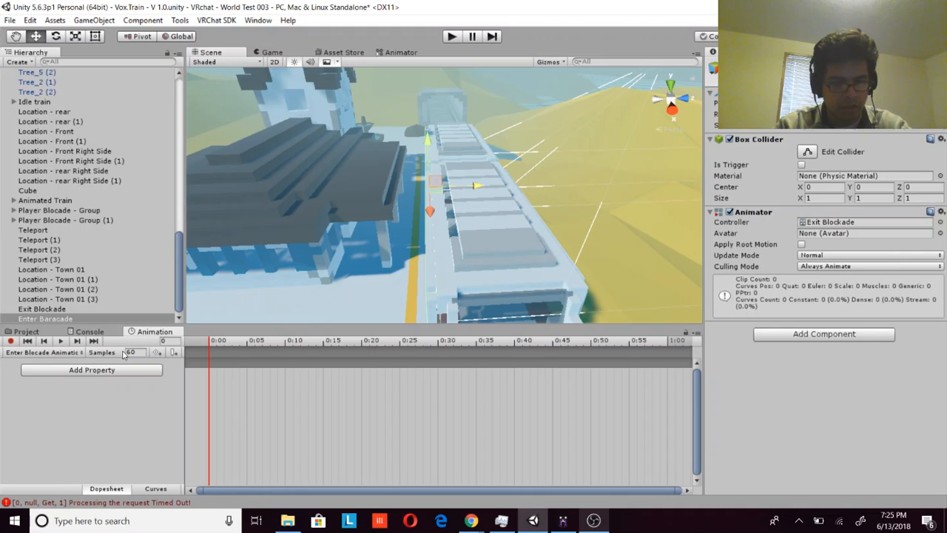
text(3)
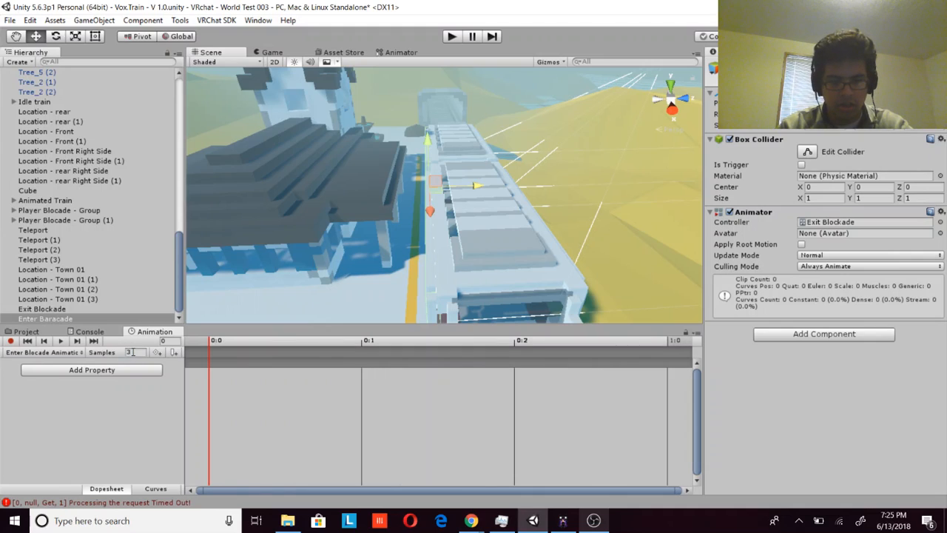
Step: Add the Transform Position property to Enter Blocade Animation
scroll(232, 382, down, 5)
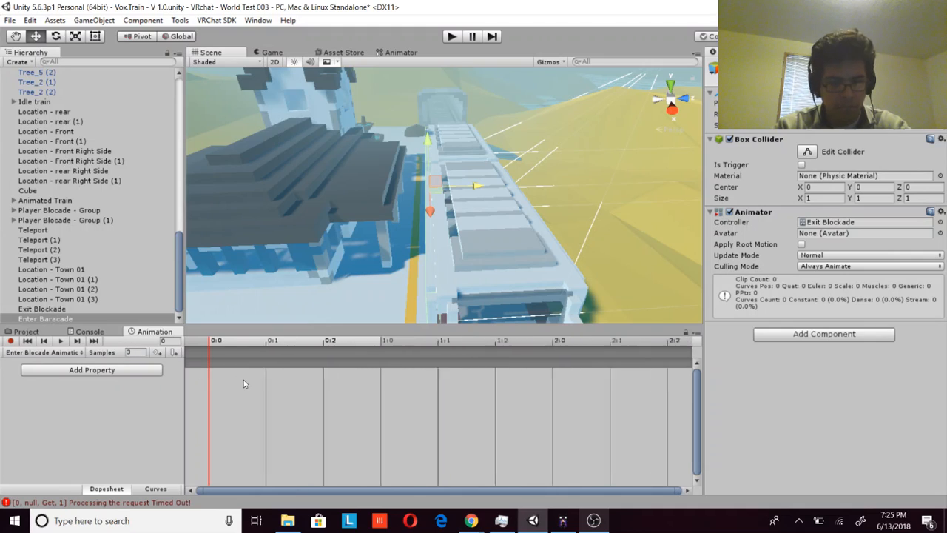
scroll(267, 401, down, 8)
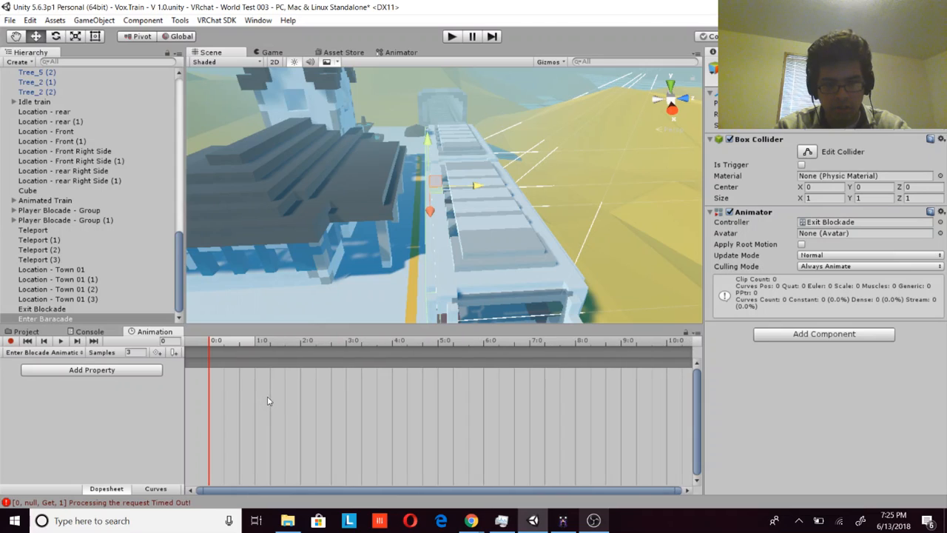
scroll(268, 400, down, 5)
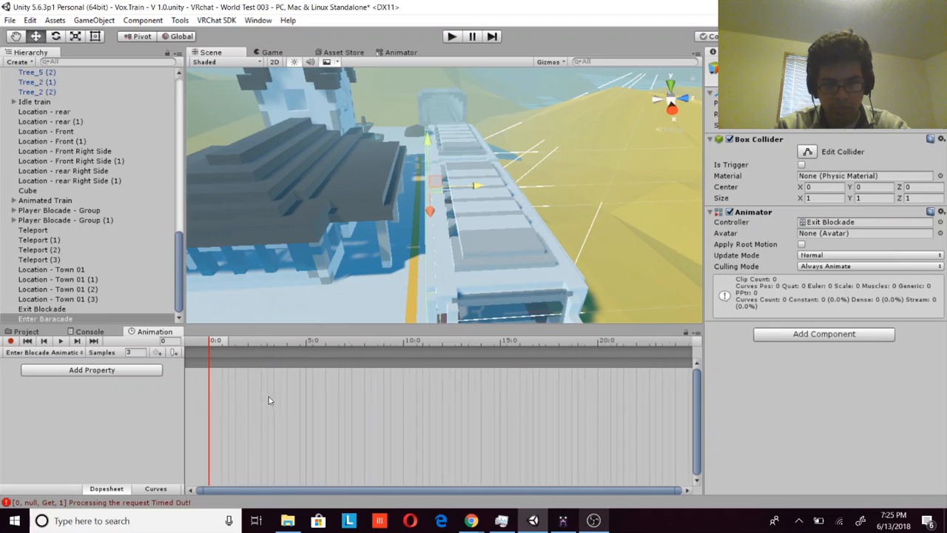
scroll(270, 401, down, 6)
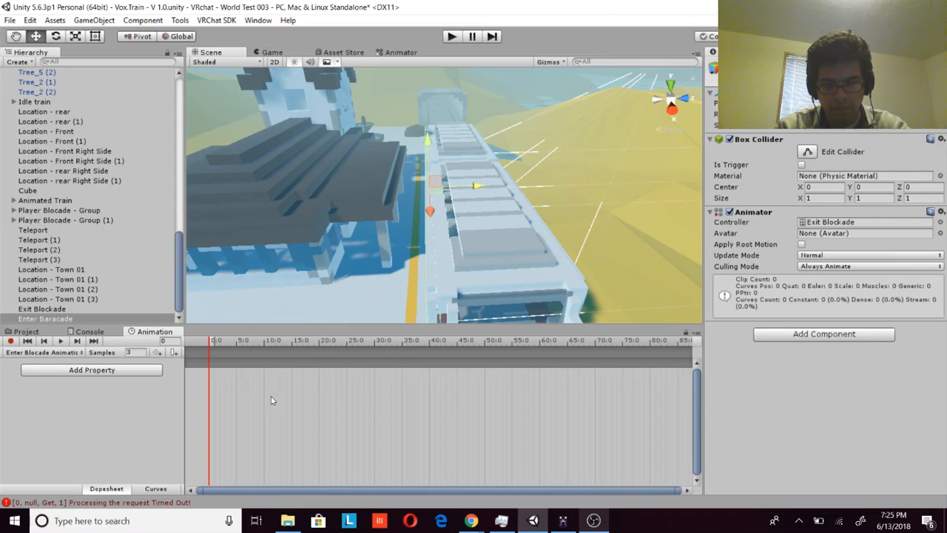
scroll(271, 400, down, 3)
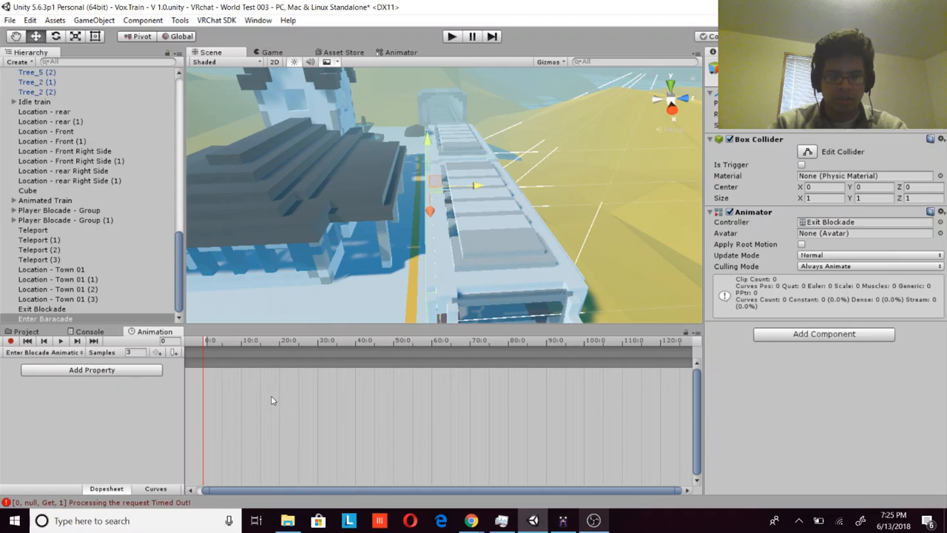
click(122, 372)
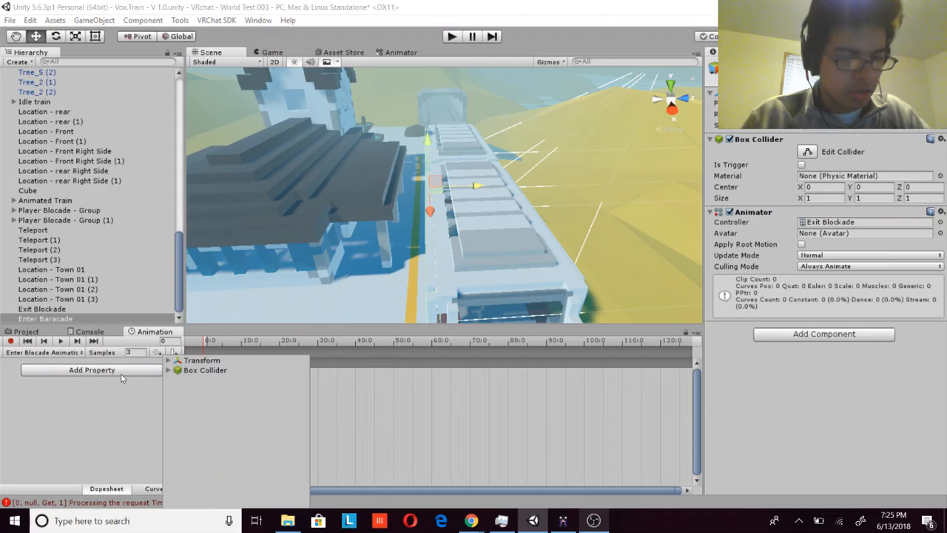
click(169, 360)
click(302, 370)
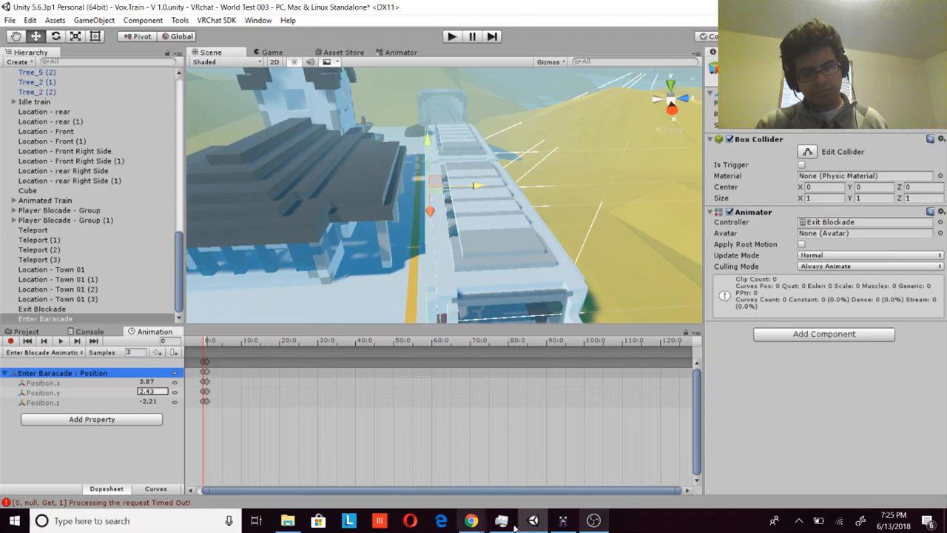
click(594, 520)
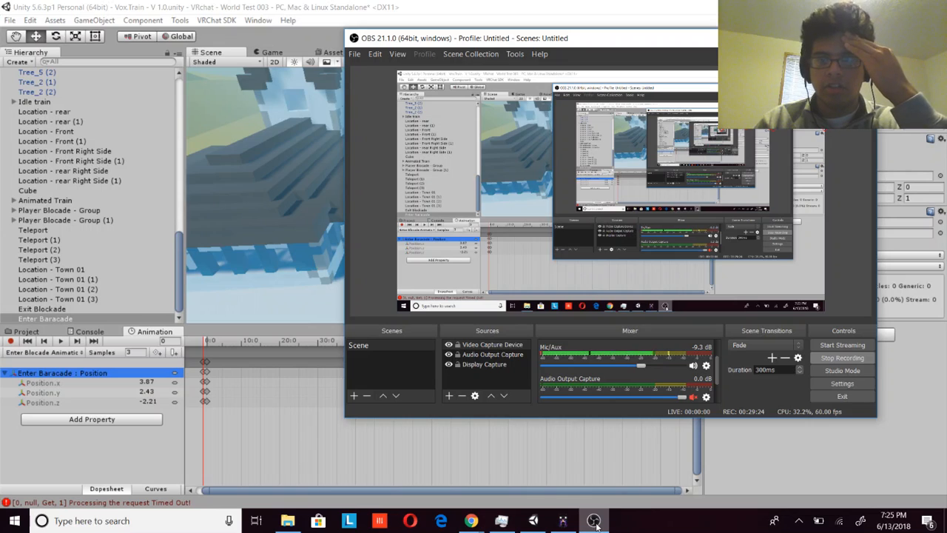
click(595, 524)
click(596, 524)
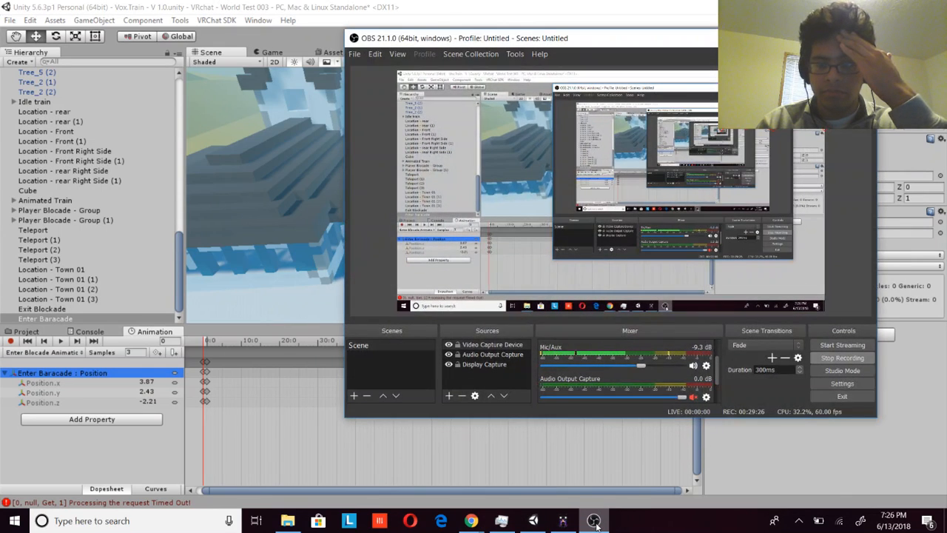
click(595, 524)
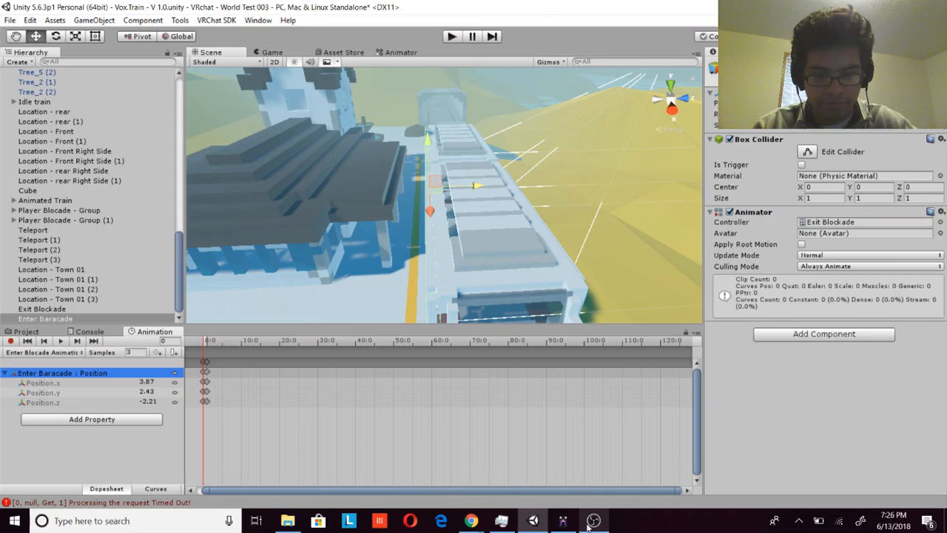
right_drag(364, 247, 427, 235)
key(a)
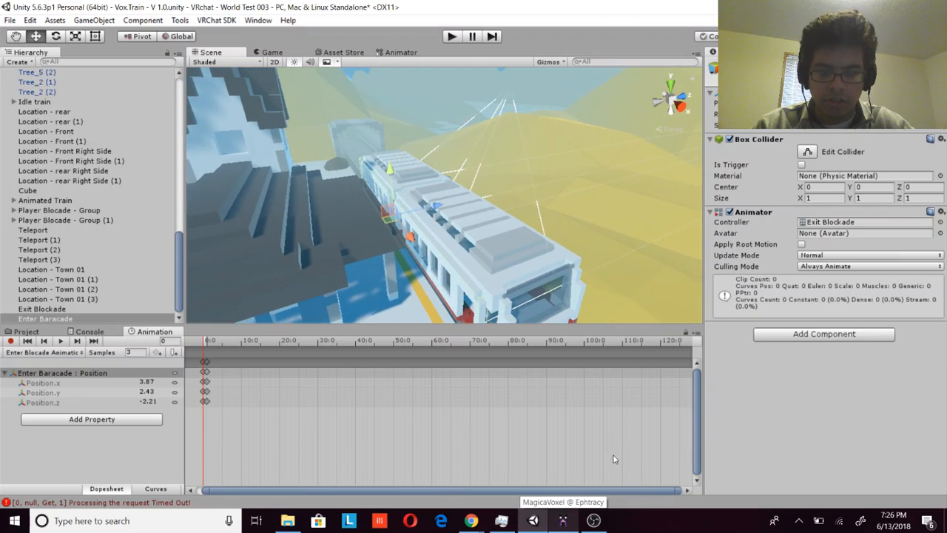
right_drag(495, 217, 415, 220)
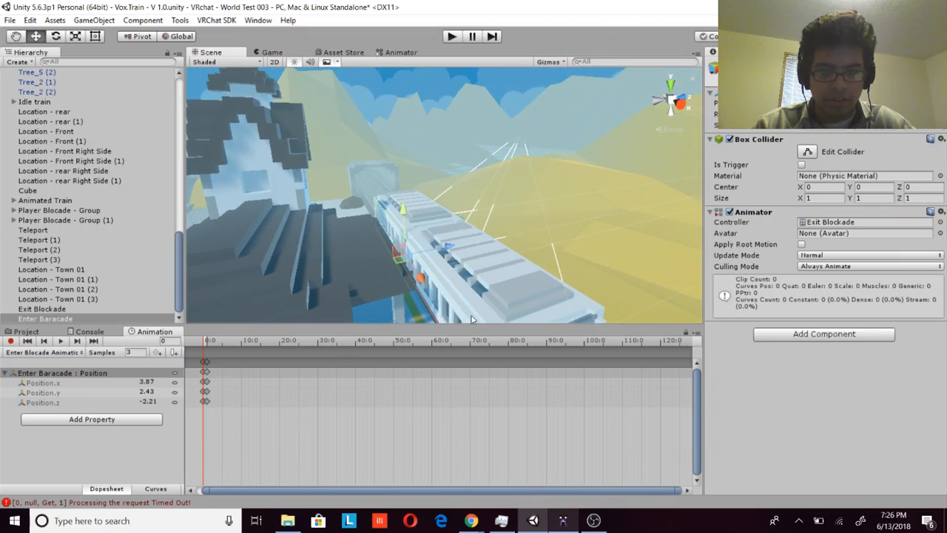